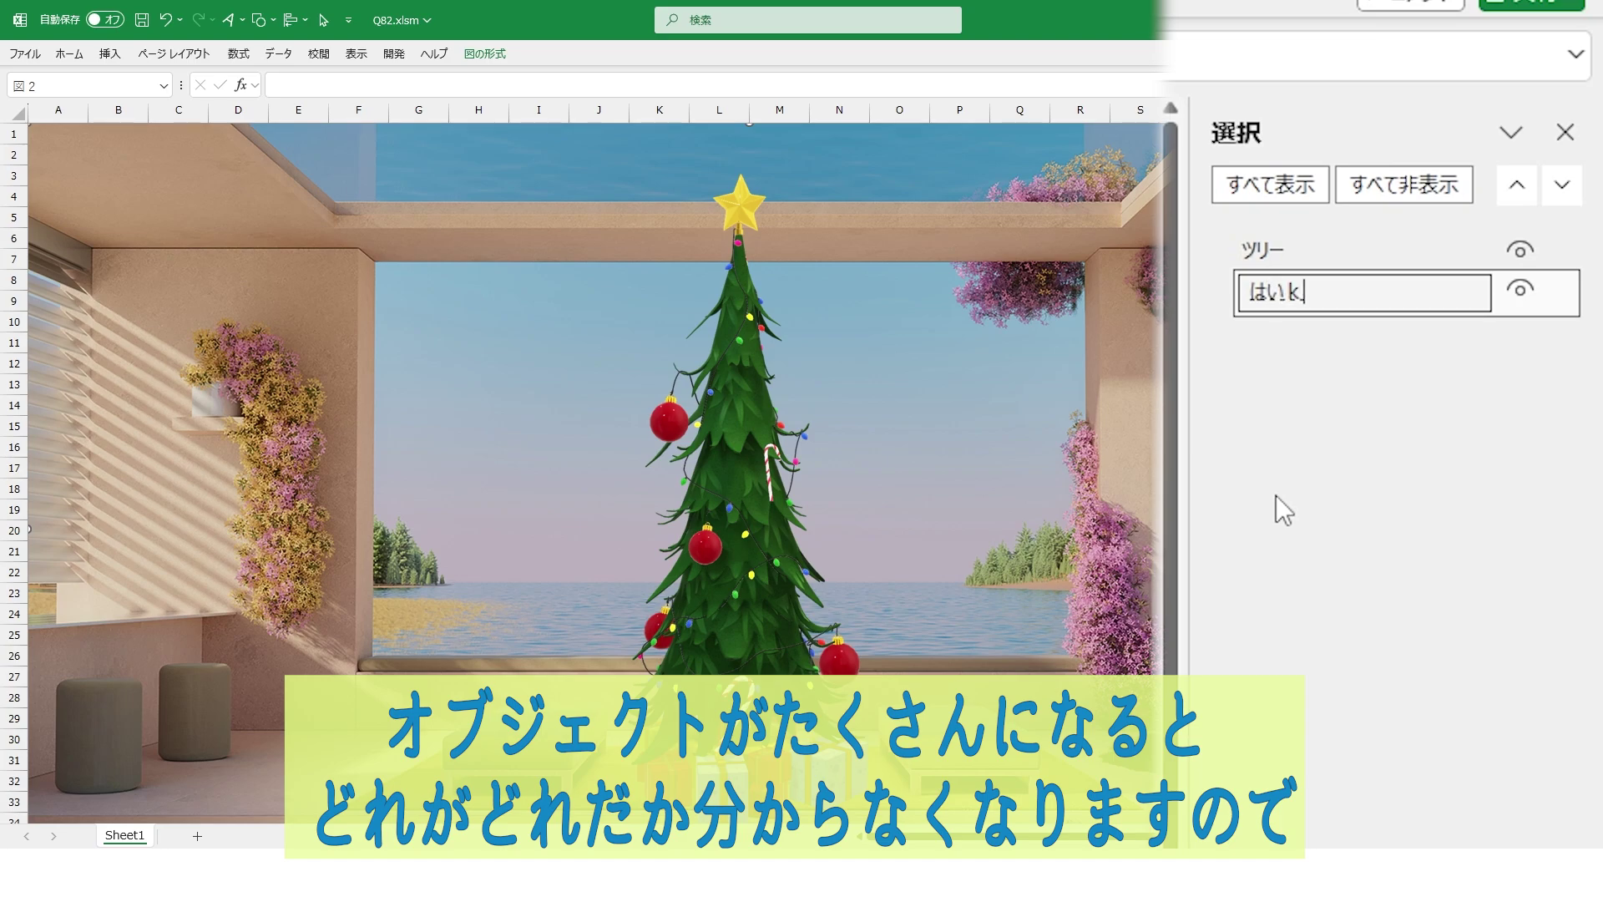
- Rename the room background picture as 背景
{"action": "key", "text": "Return"}
{"action": "key", "text": "Return"}
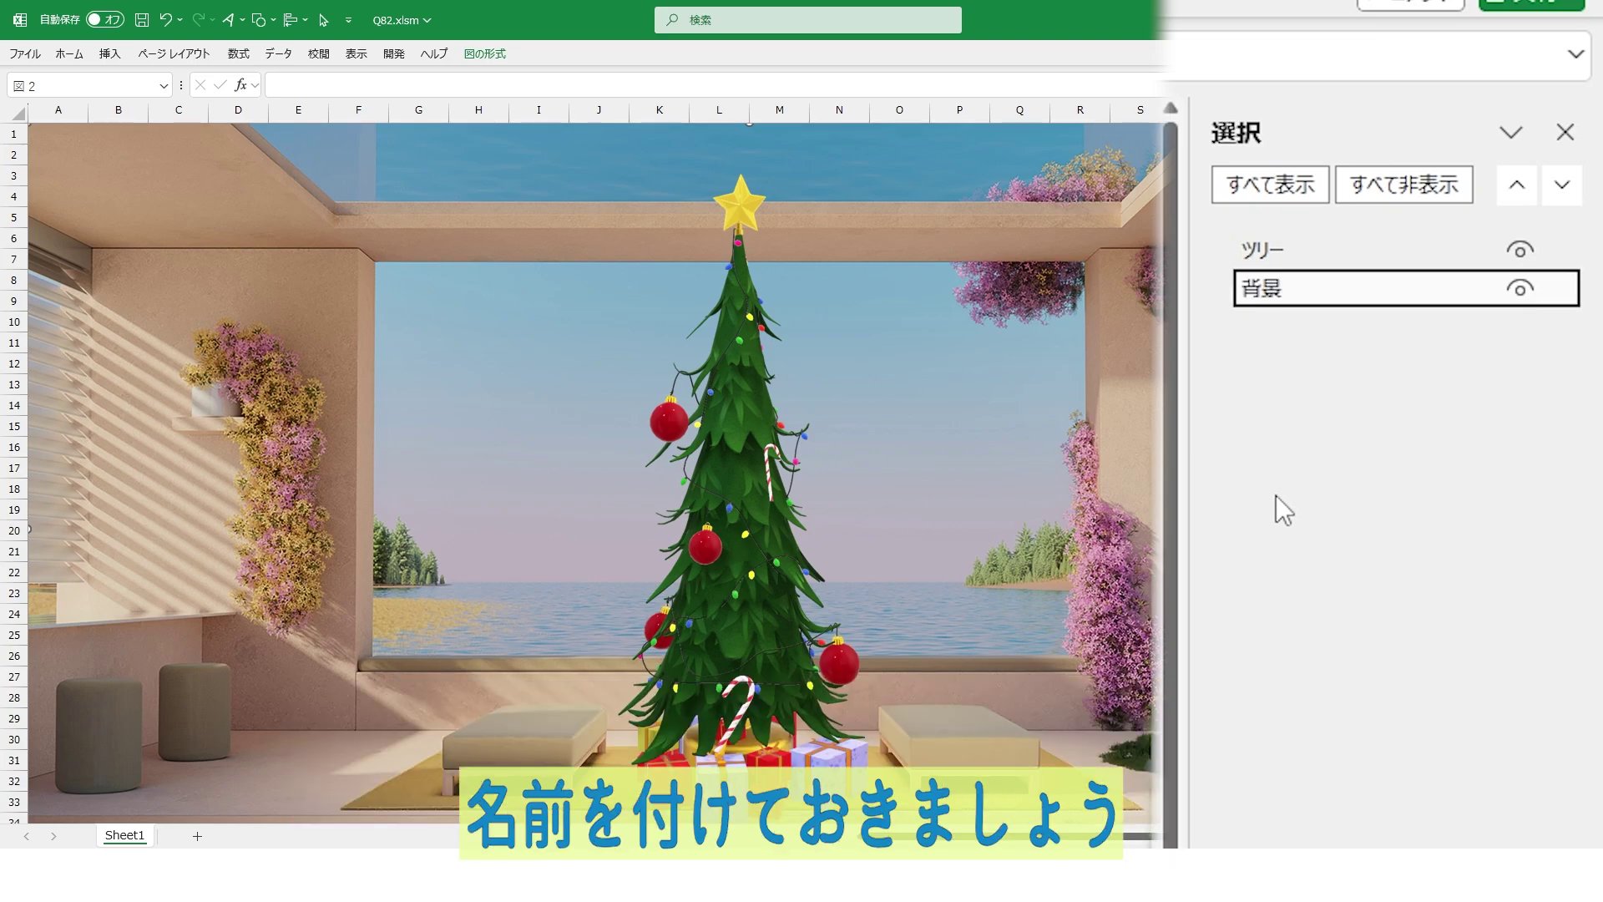
- Try hiding and showing the 背景 and ツリー pictures in turn
{"action": "left_click", "coordinate": [1520, 289]}
{"action": "left_click", "coordinate": [1520, 289]}
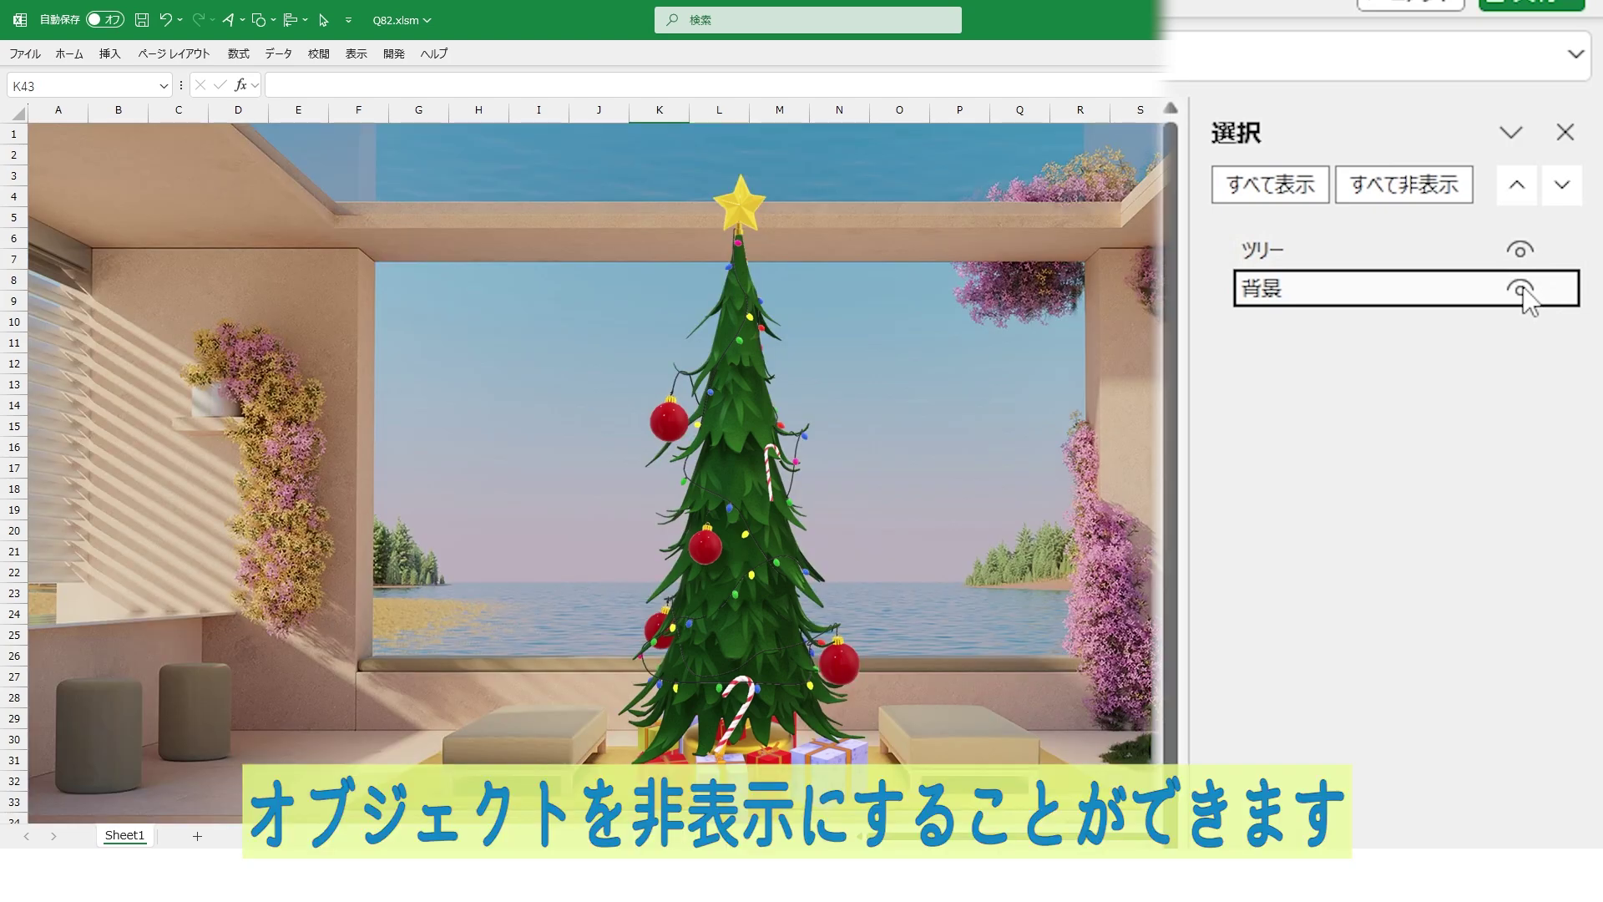
{"action": "left_click", "coordinate": [1521, 250]}
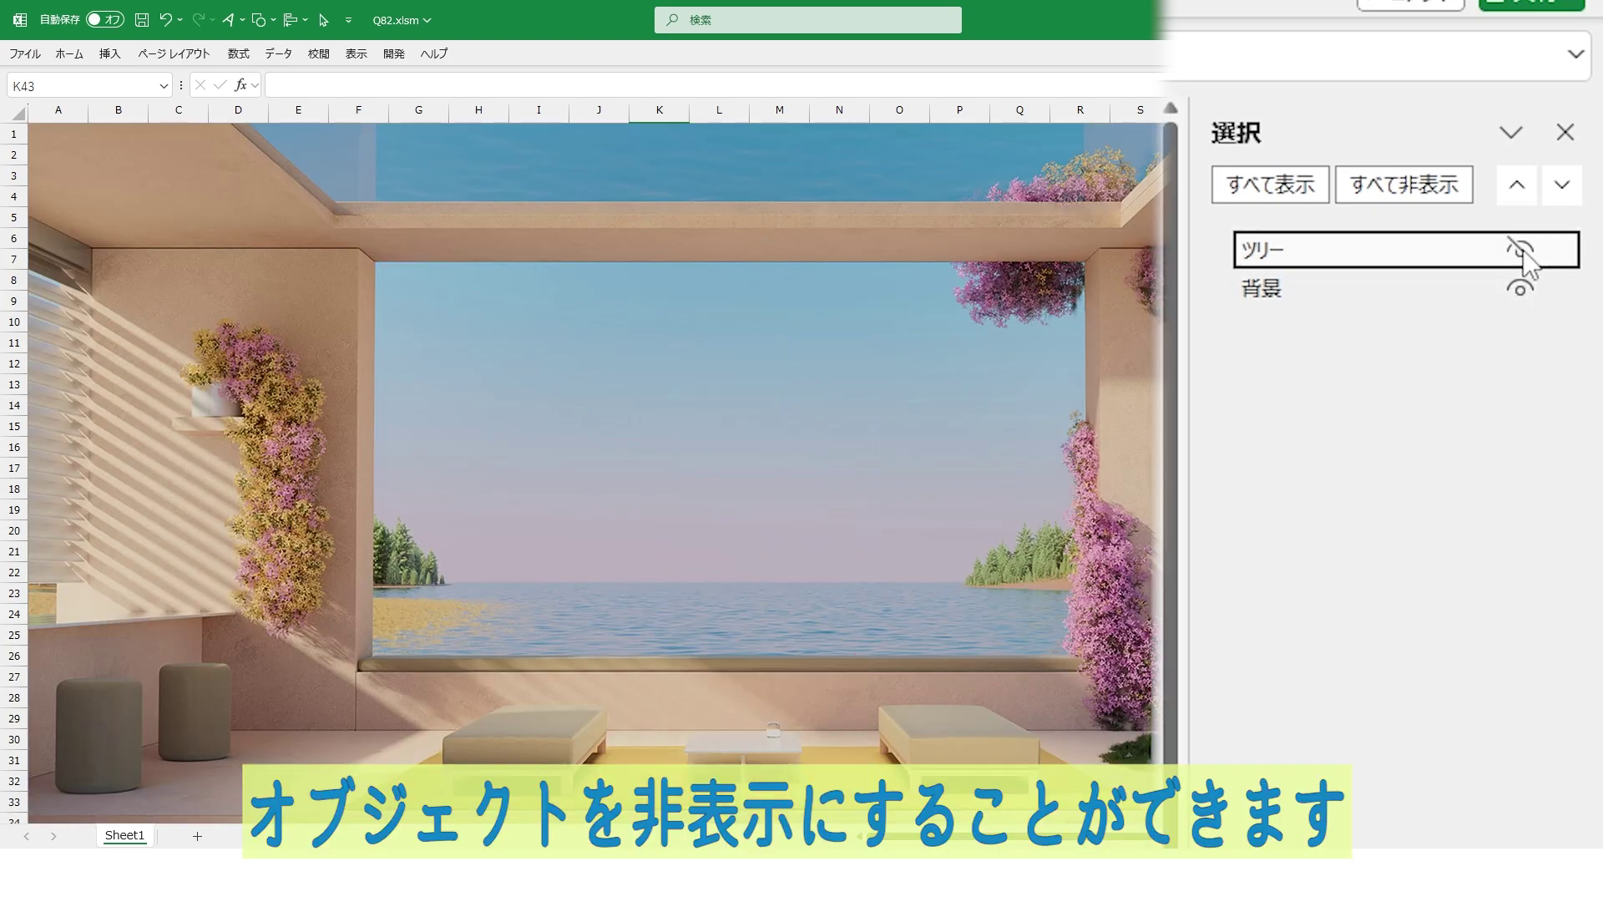
{"action": "left_click", "coordinate": [1520, 249]}
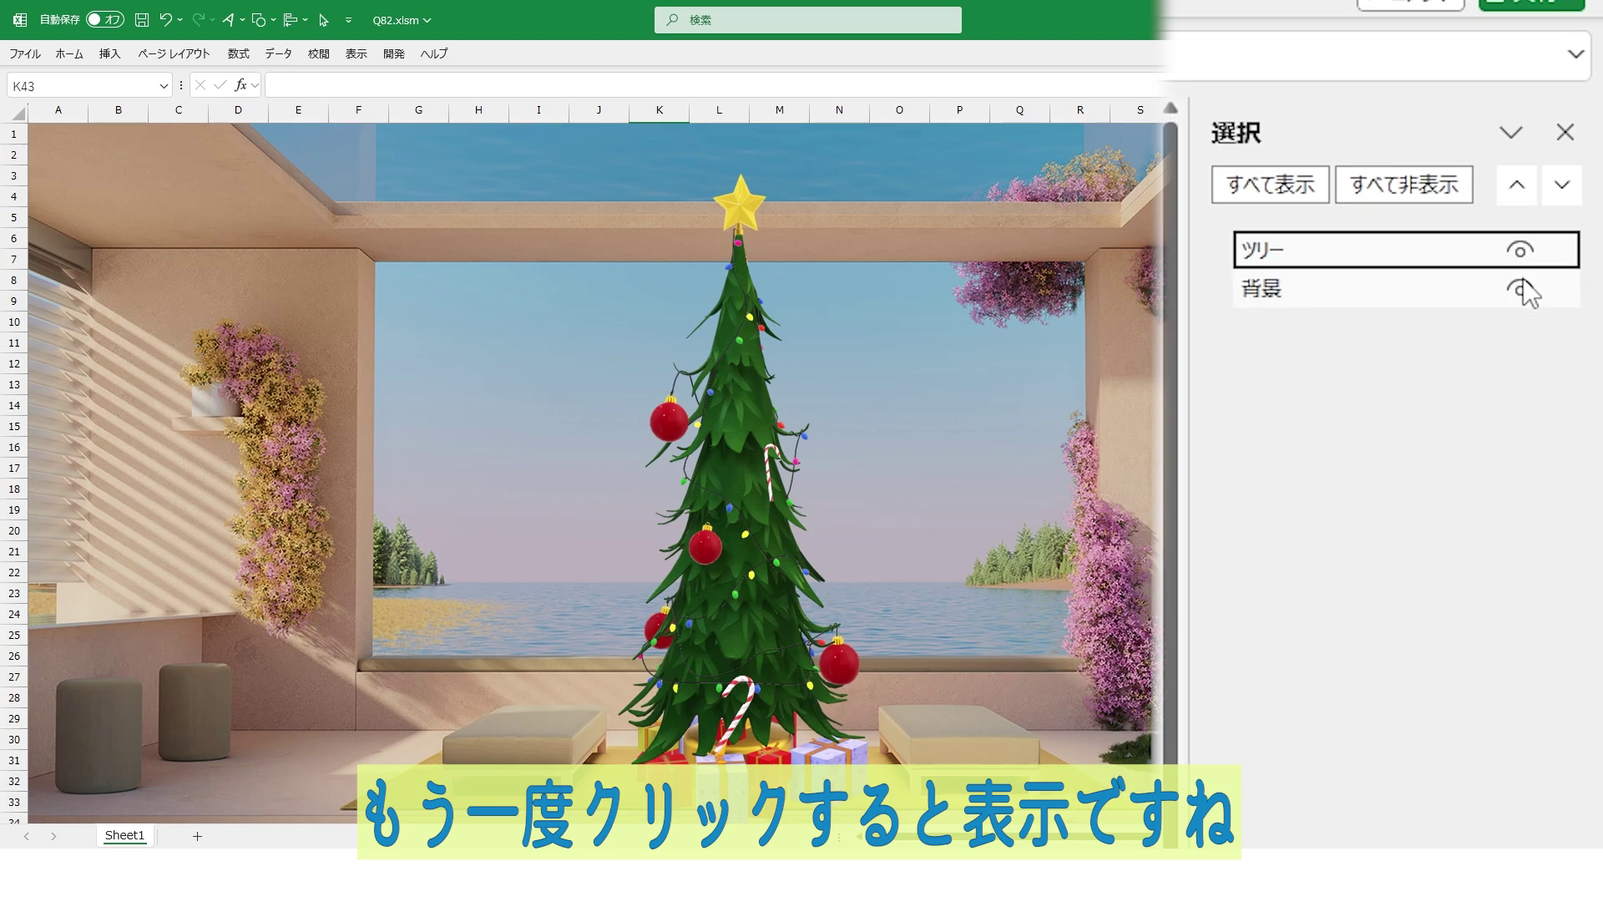
{"action": "left_click", "coordinate": [1520, 289]}
{"action": "left_click", "coordinate": [1520, 250]}
{"action": "left_click", "coordinate": [1528, 289]}
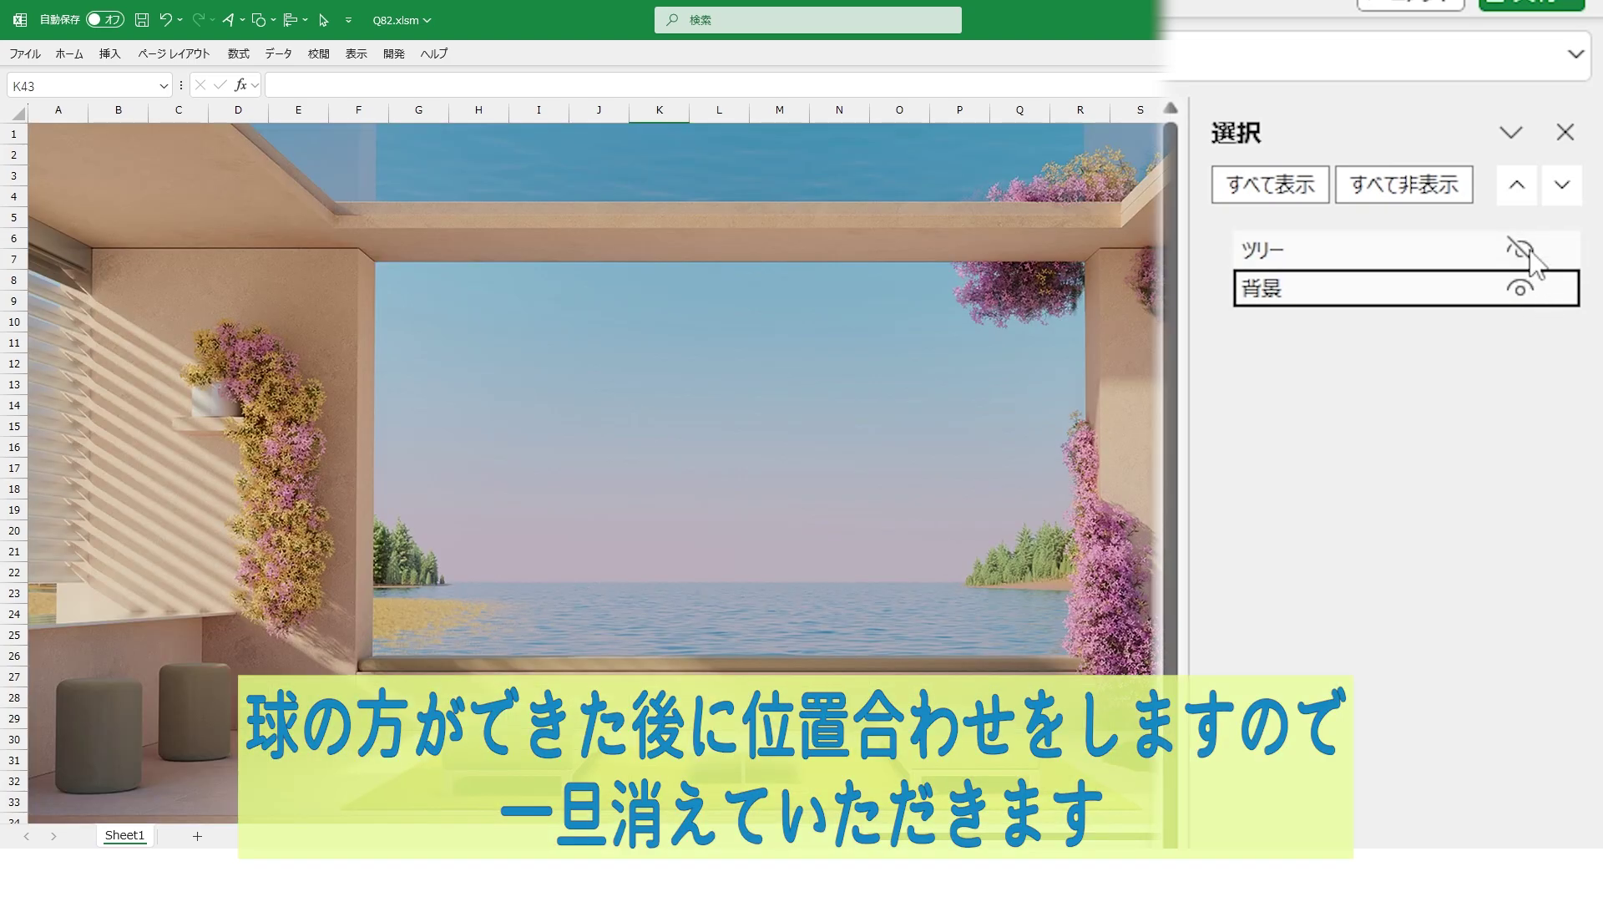
{"action": "left_click", "coordinate": [1529, 252]}
- Hide both the ツリー and 背景 pictures to leave the sheet clear
{"action": "left_click", "coordinate": [1520, 251]}
{"action": "left_click", "coordinate": [1522, 288]}
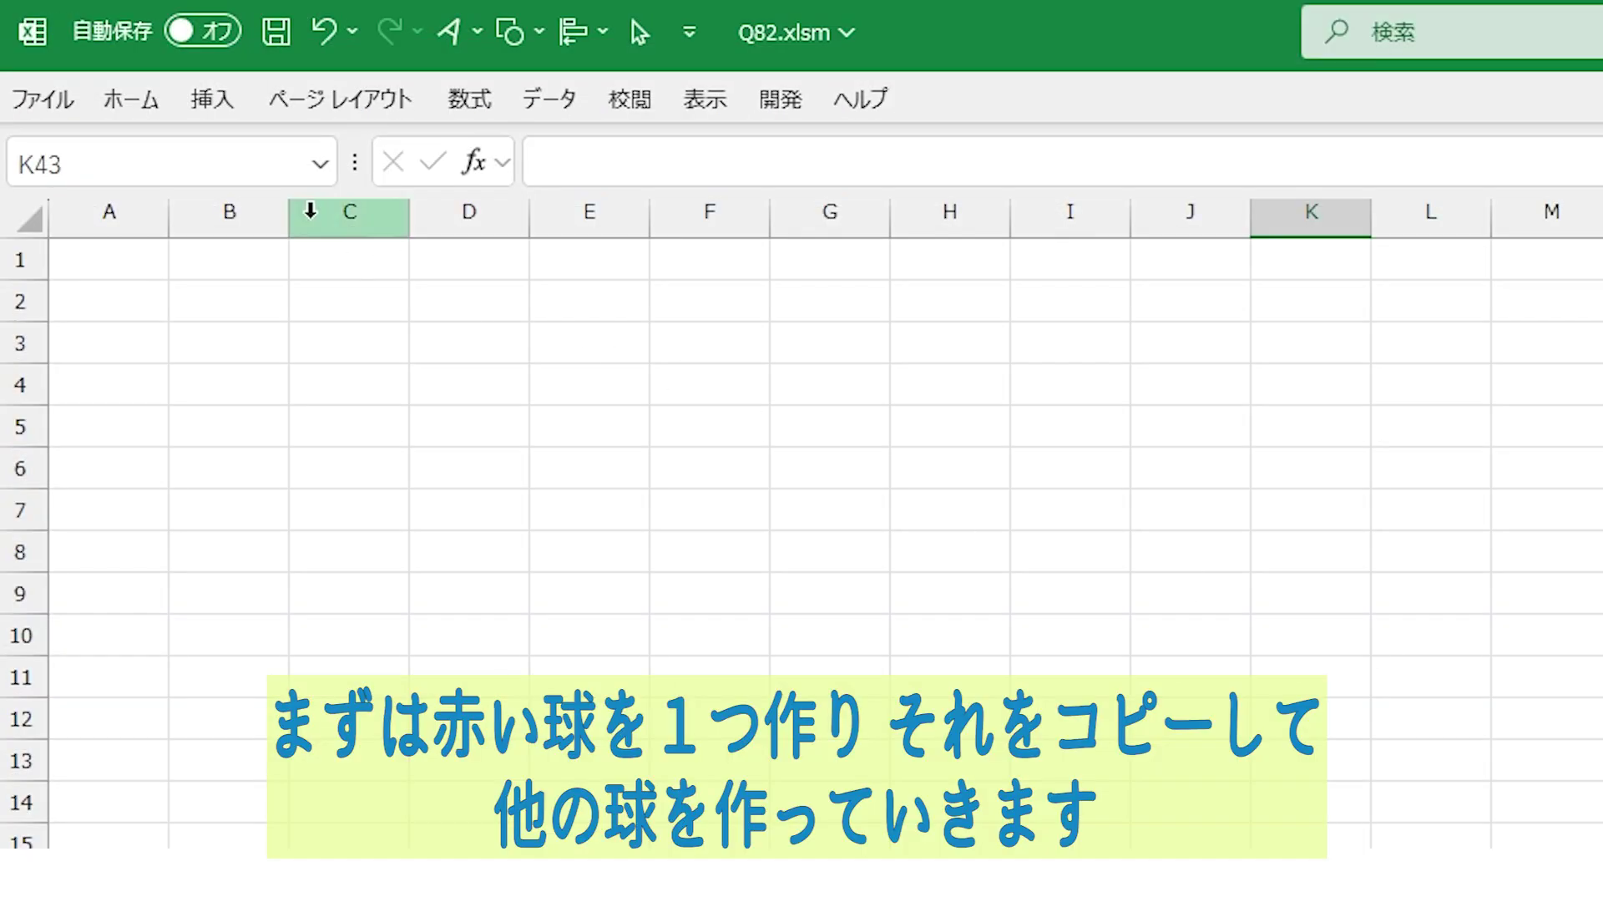
- Draw a perfect circle about 3.94 cm across on the empty sheet, starting near cell E6
{"action": "left_click", "coordinate": [217, 107]}
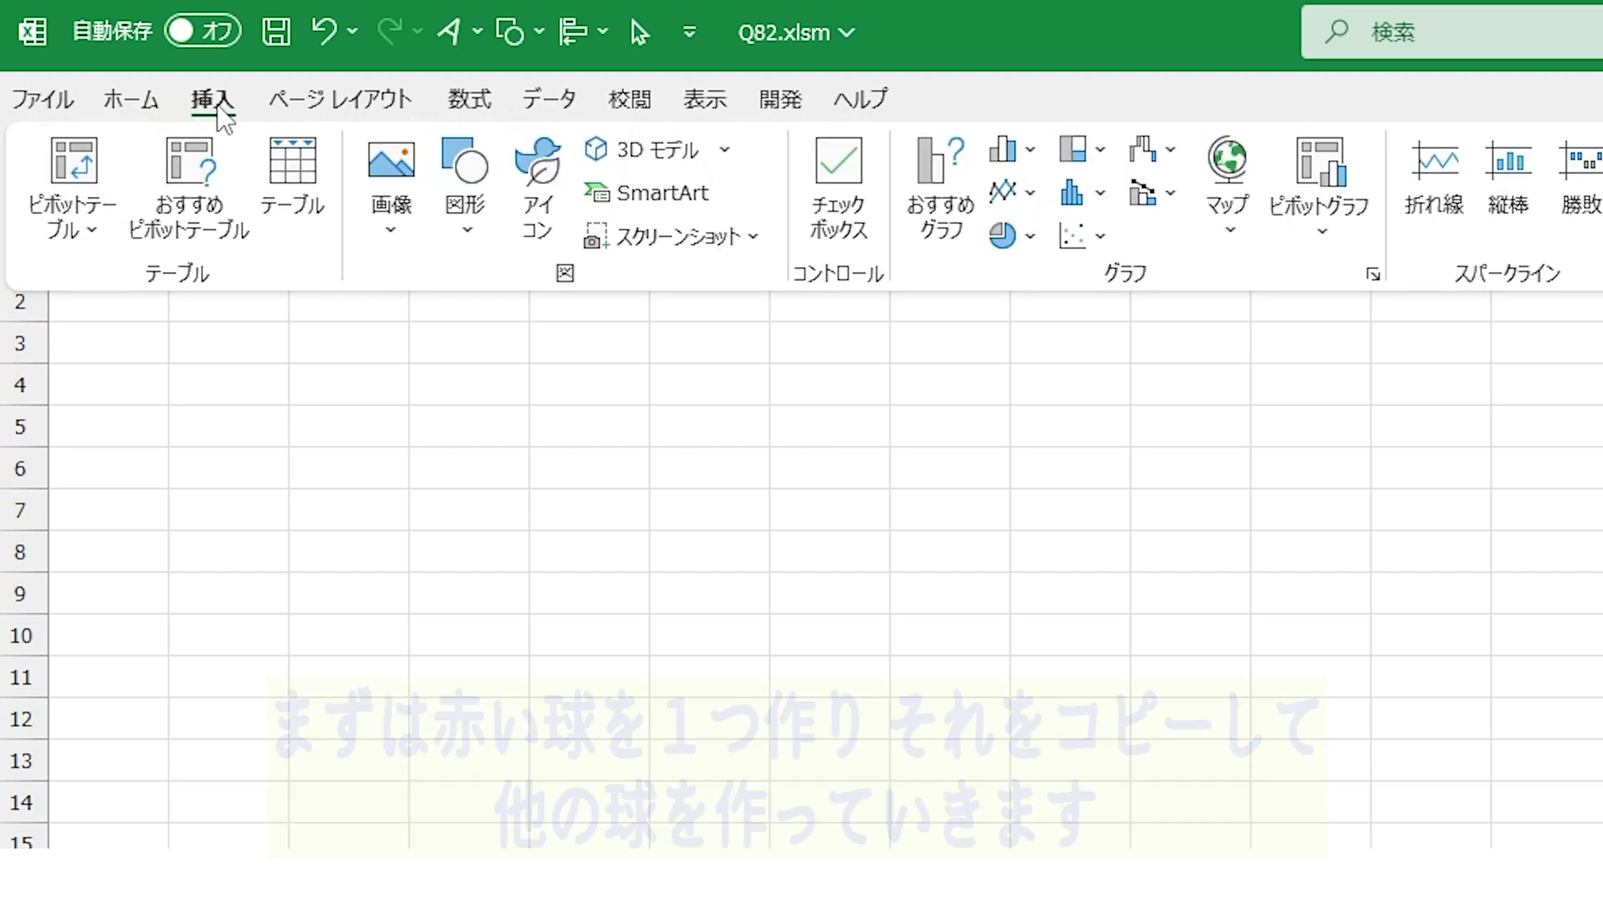
{"action": "left_click", "coordinate": [474, 244]}
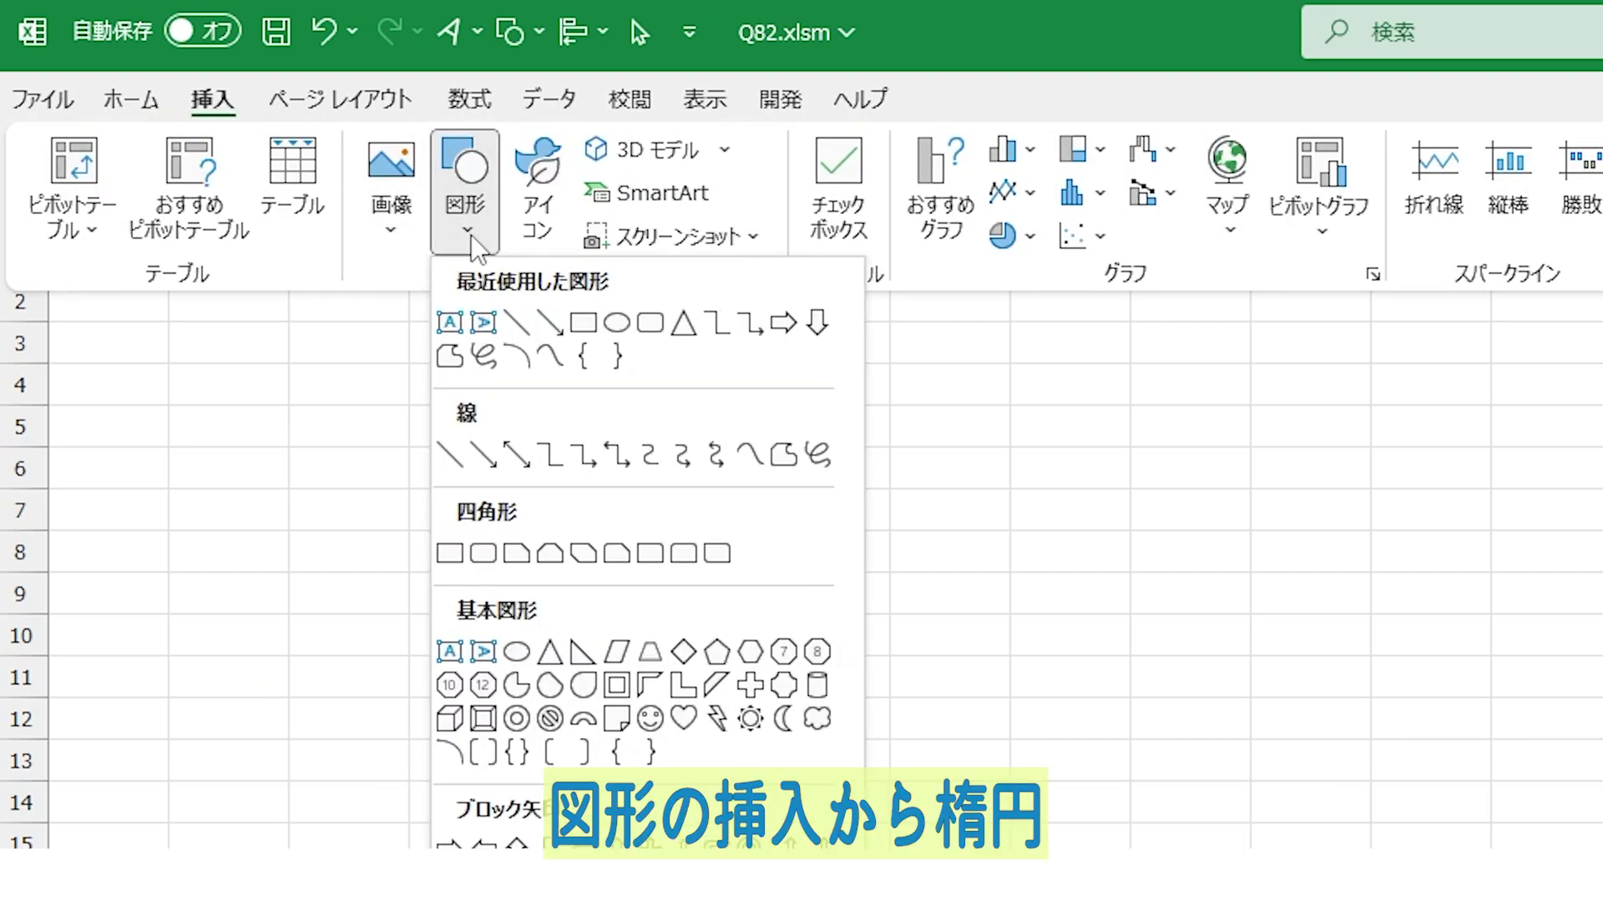
{"action": "left_click", "coordinate": [617, 322]}
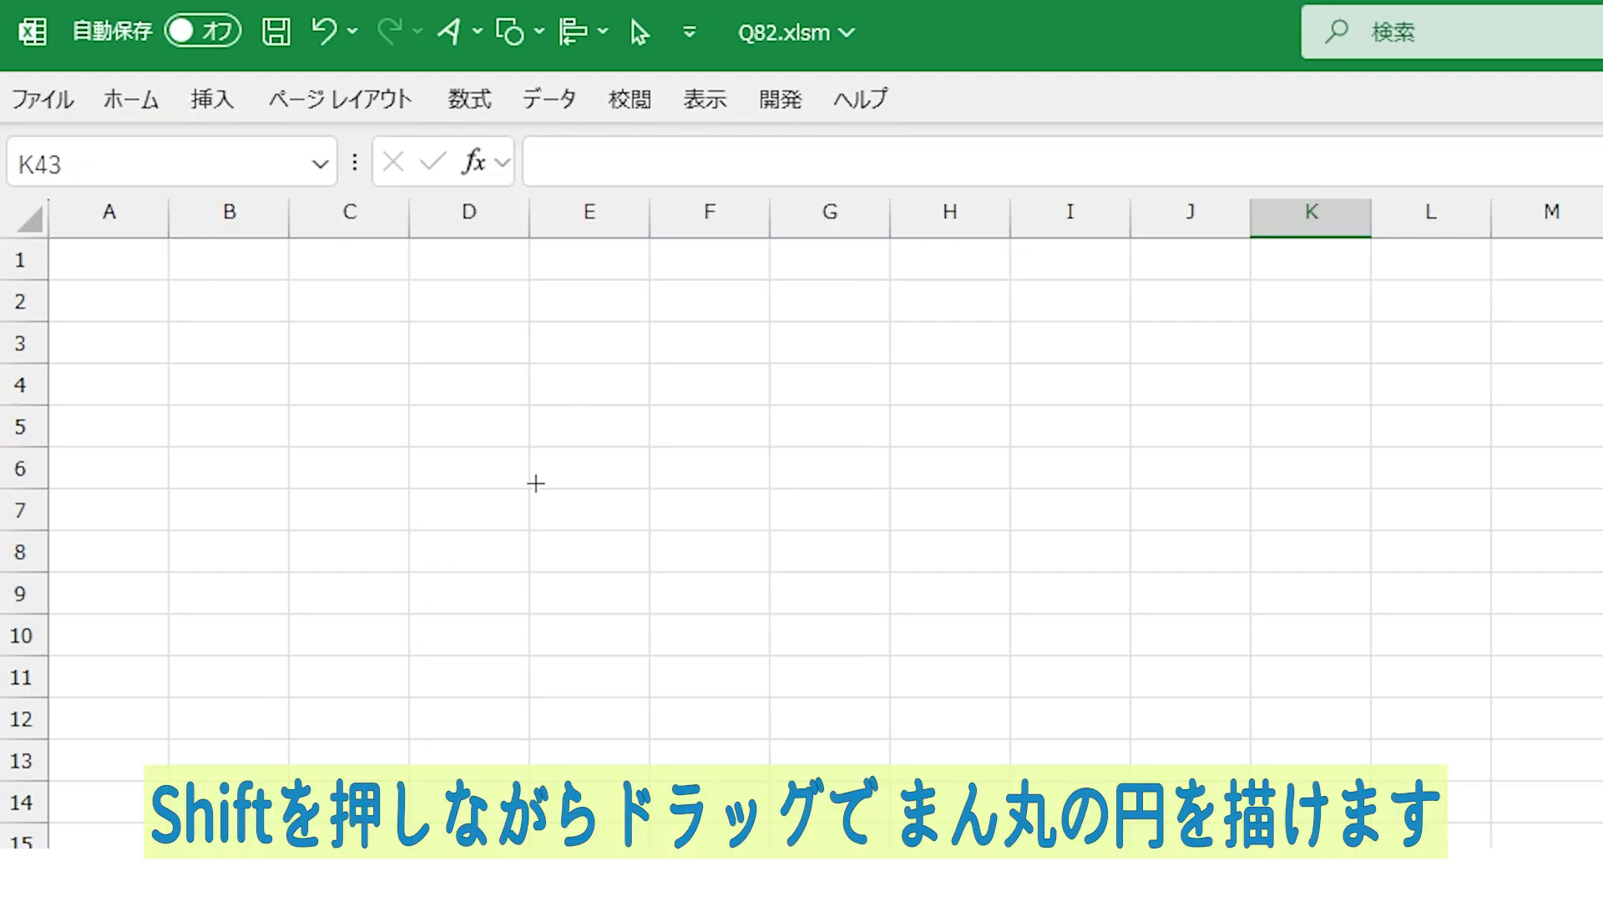
{"action": "left_click_drag", "start_coordinate": [534, 465], "coordinate": [785, 706]}
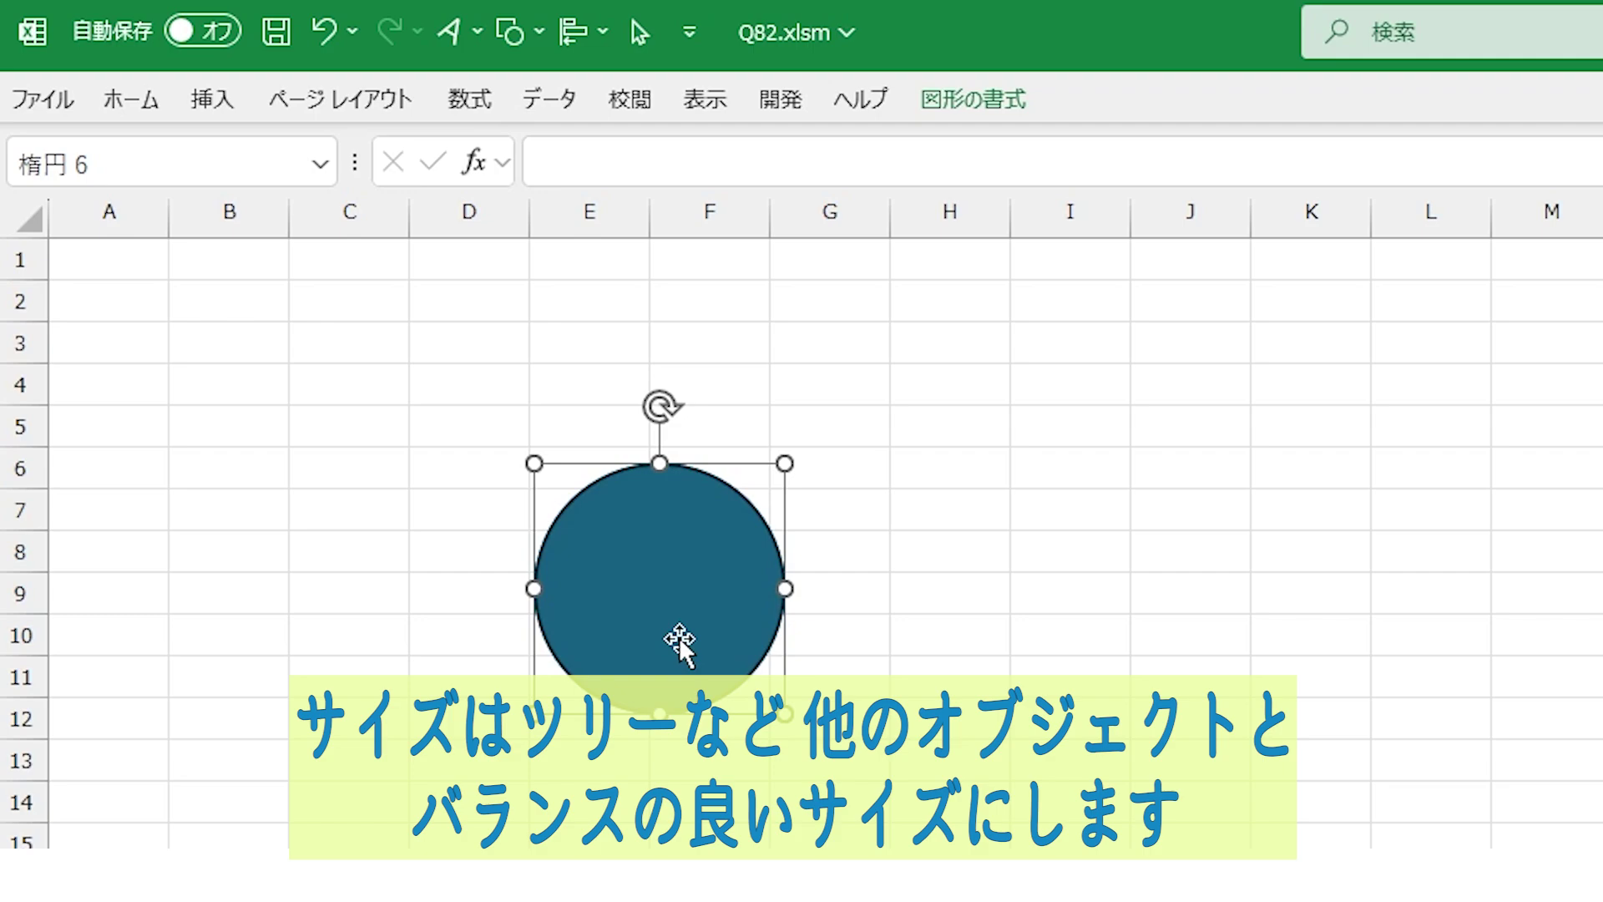
- Set the circle's height and width to 1.6 cm each
{"action": "left_click", "coordinate": [977, 100]}
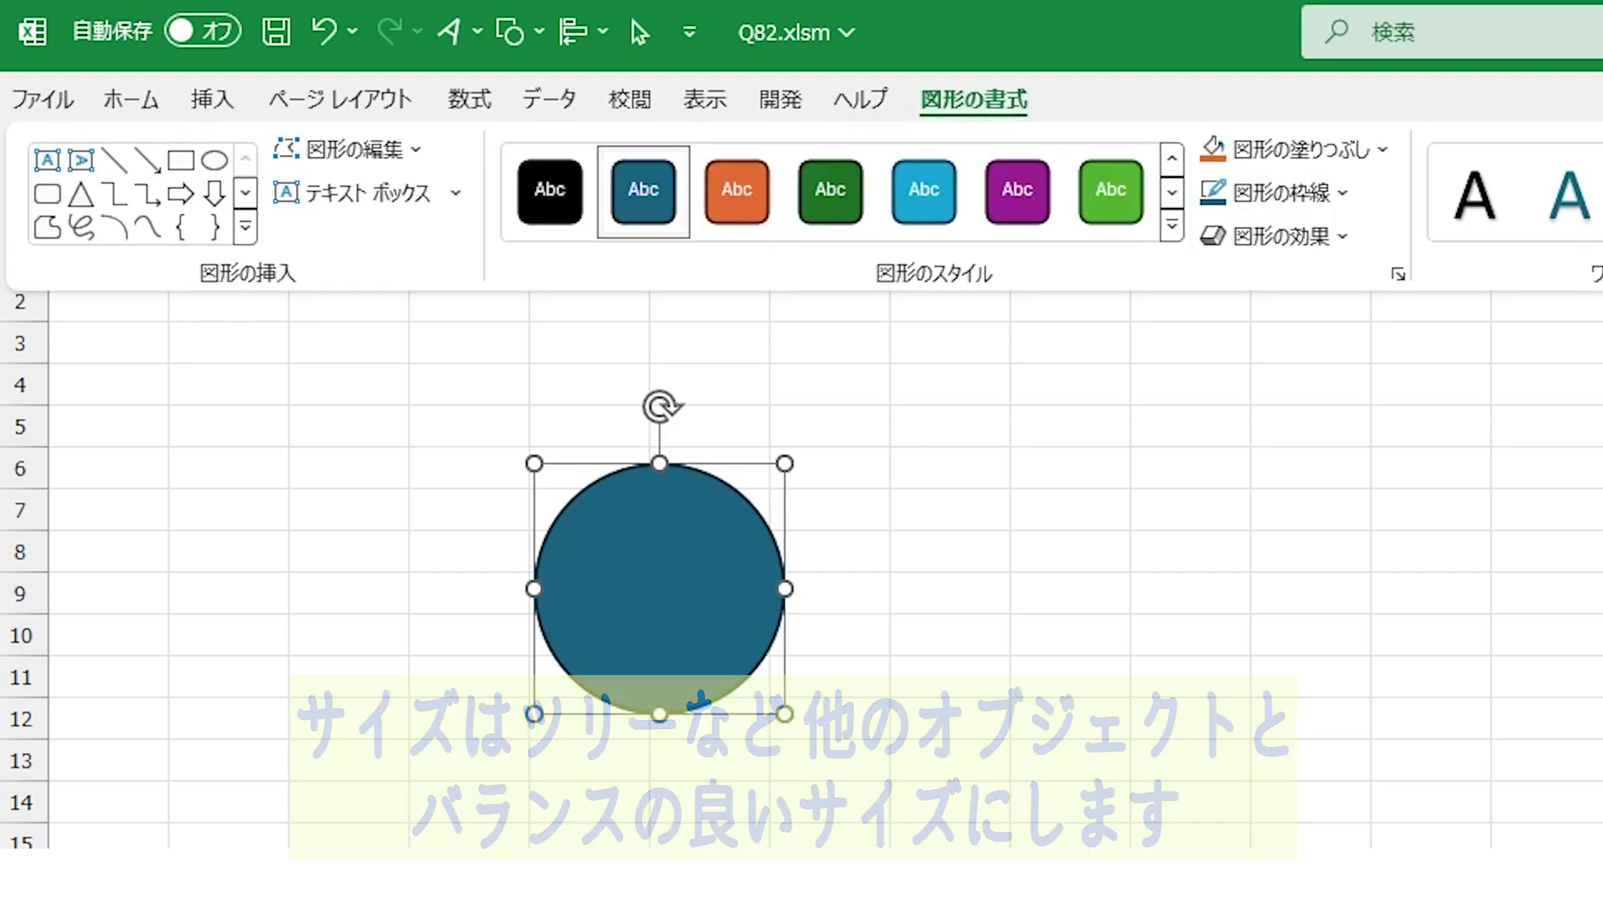
{"action": "left_click", "coordinate": [1490, 162]}
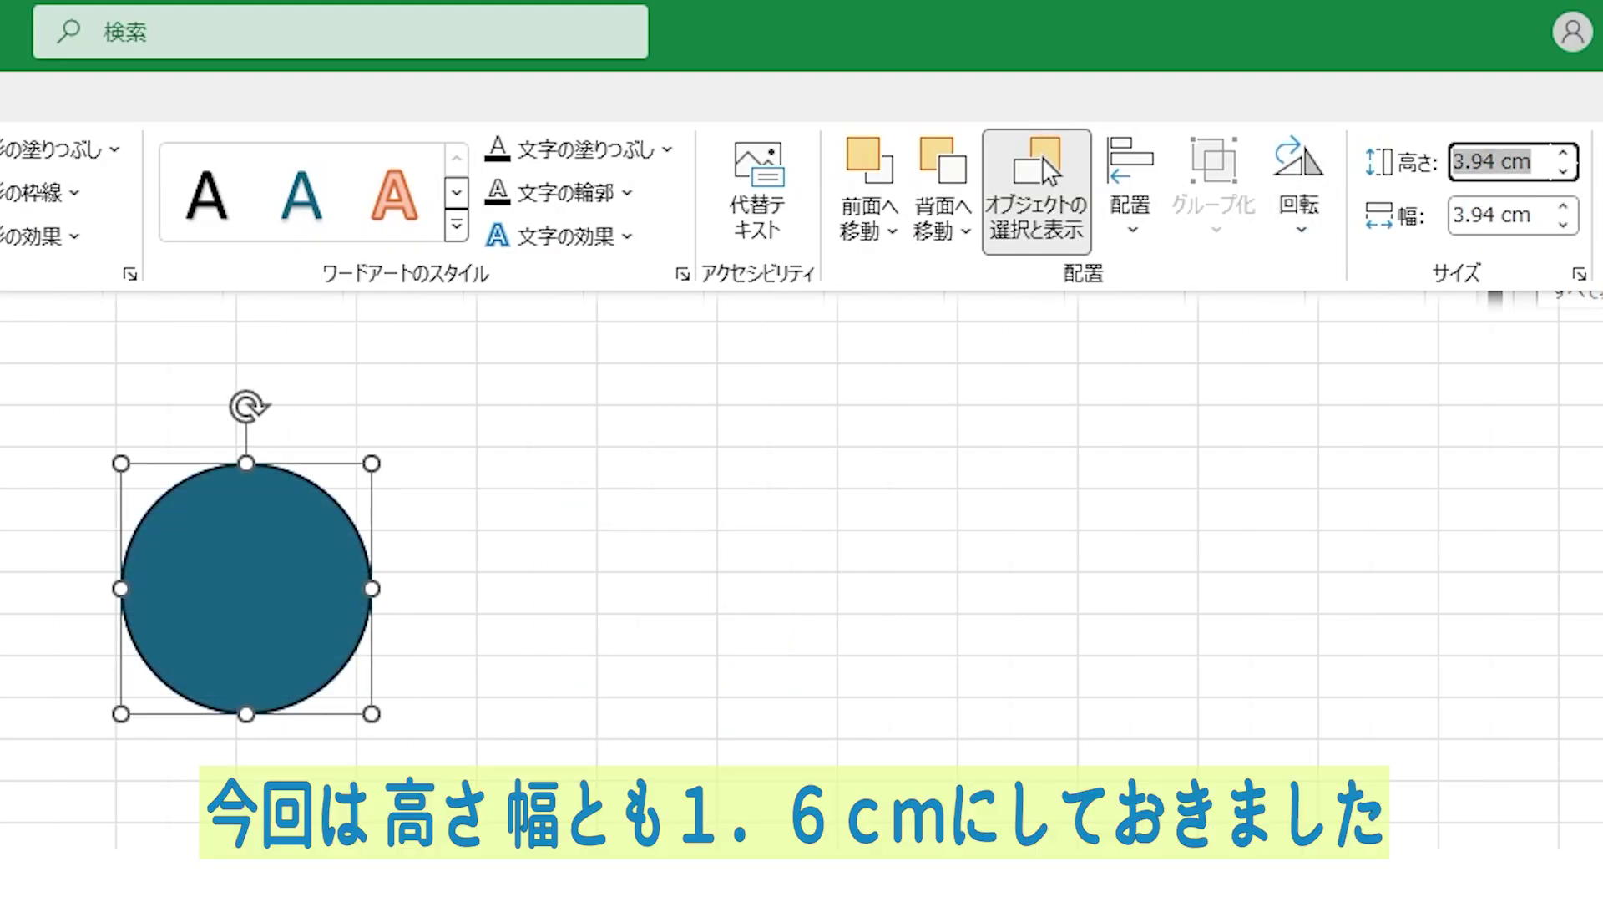
{"action": "type", "text": "1.6"}
{"action": "key", "text": "Tab"}
{"action": "type", "text": "1."}
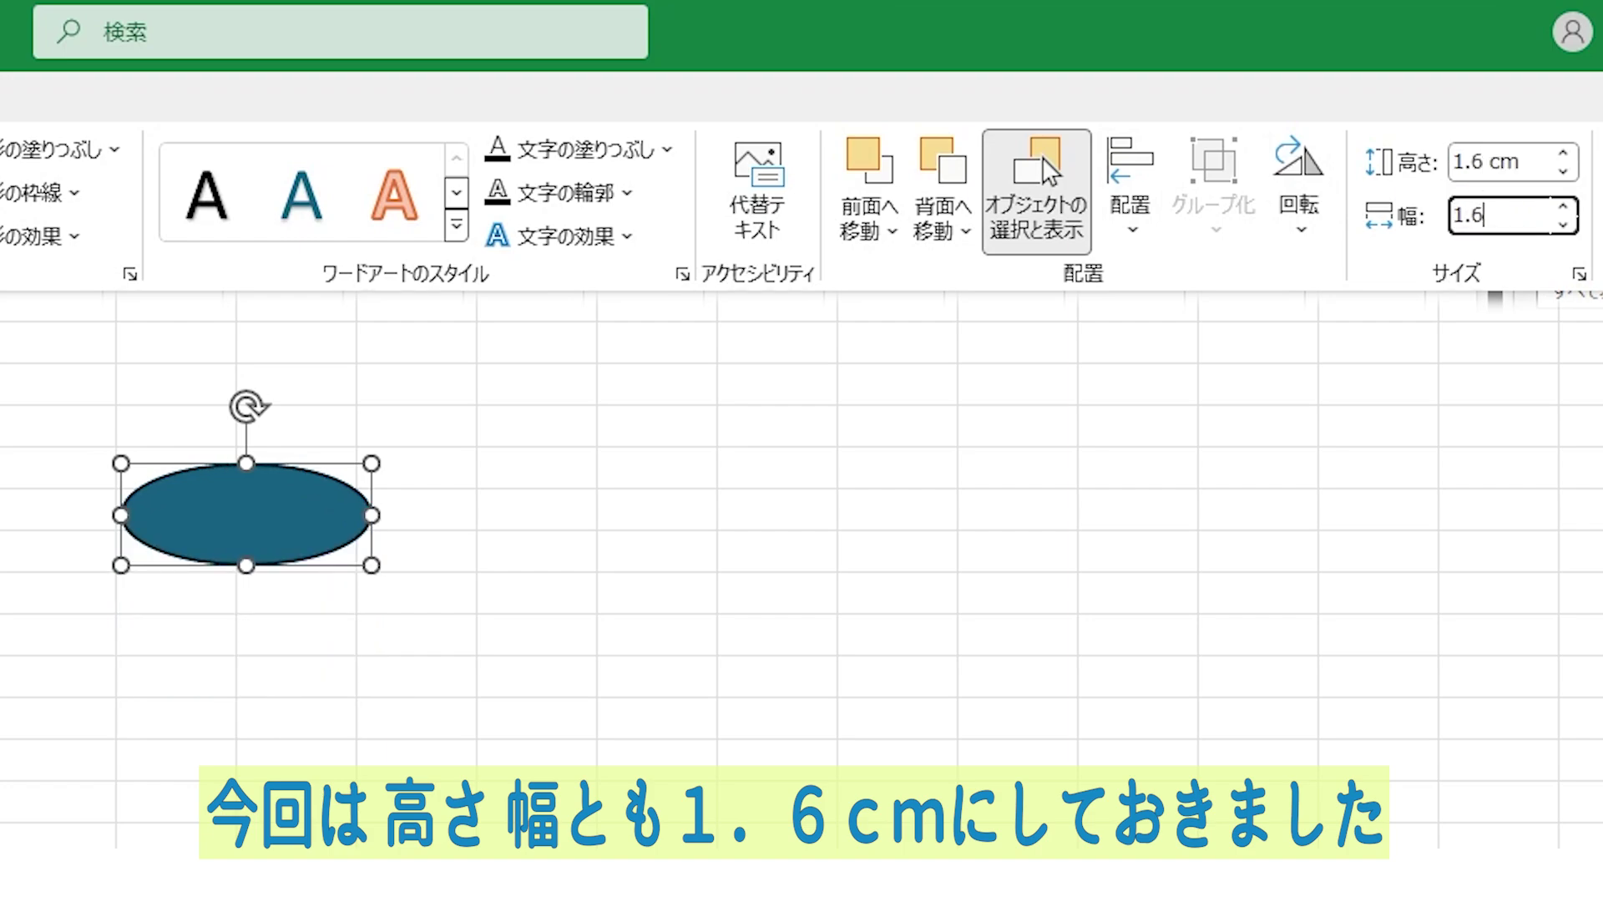
{"action": "type", "text": "6"}
{"action": "key", "text": "Return"}
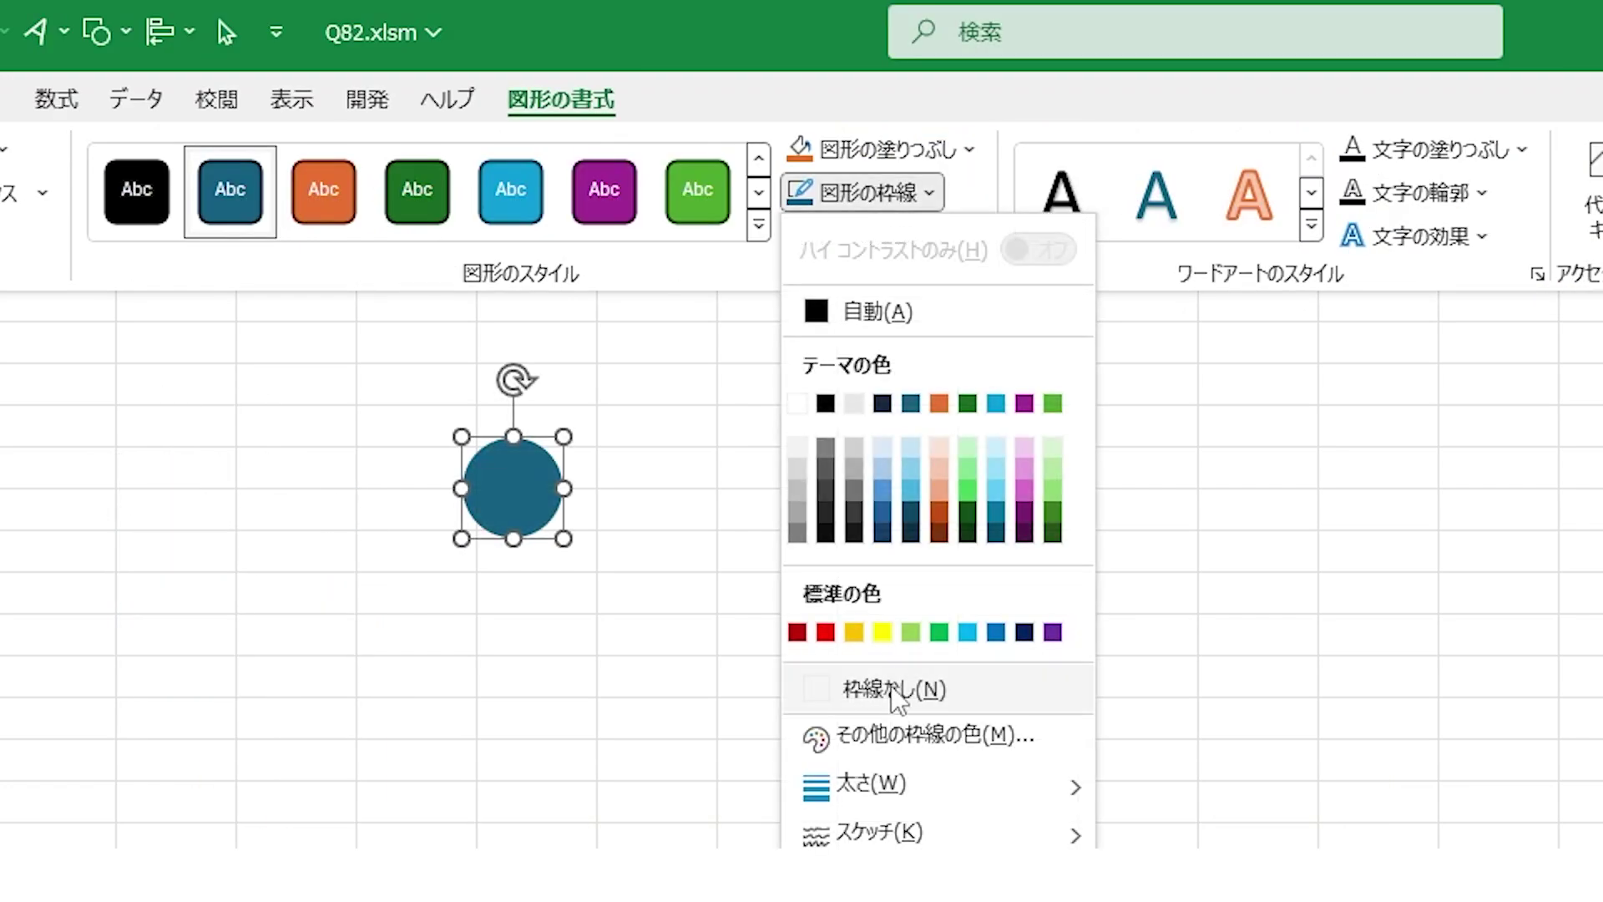
- Remove the circle's outline and fill it with the standard red colour
{"action": "left_click", "coordinate": [893, 689]}
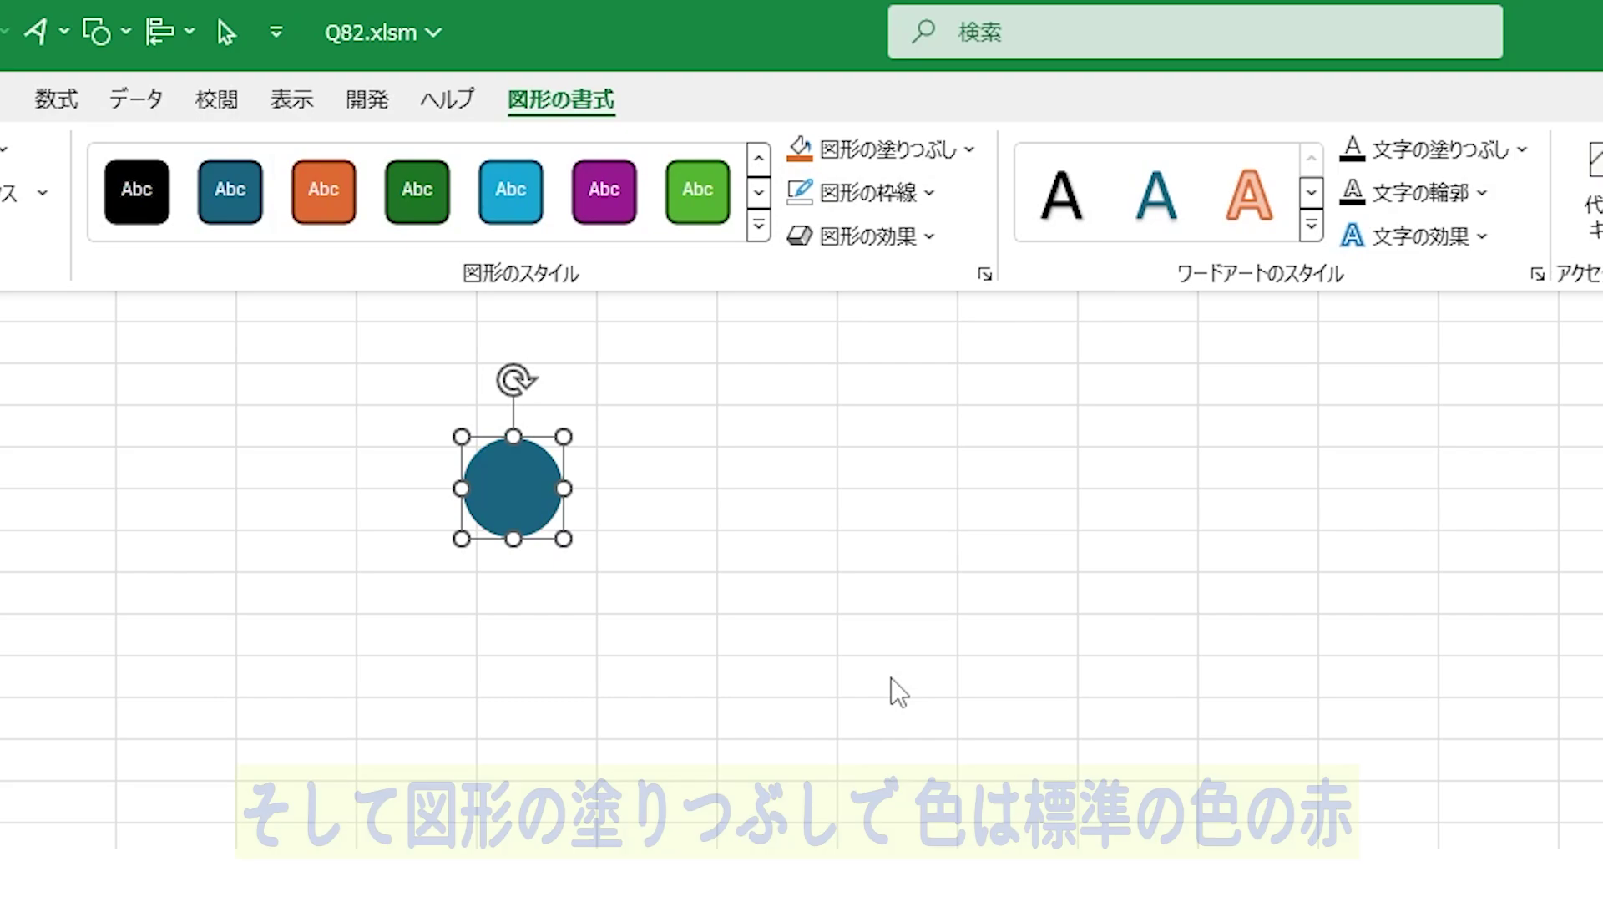
{"action": "left_click", "coordinate": [956, 157]}
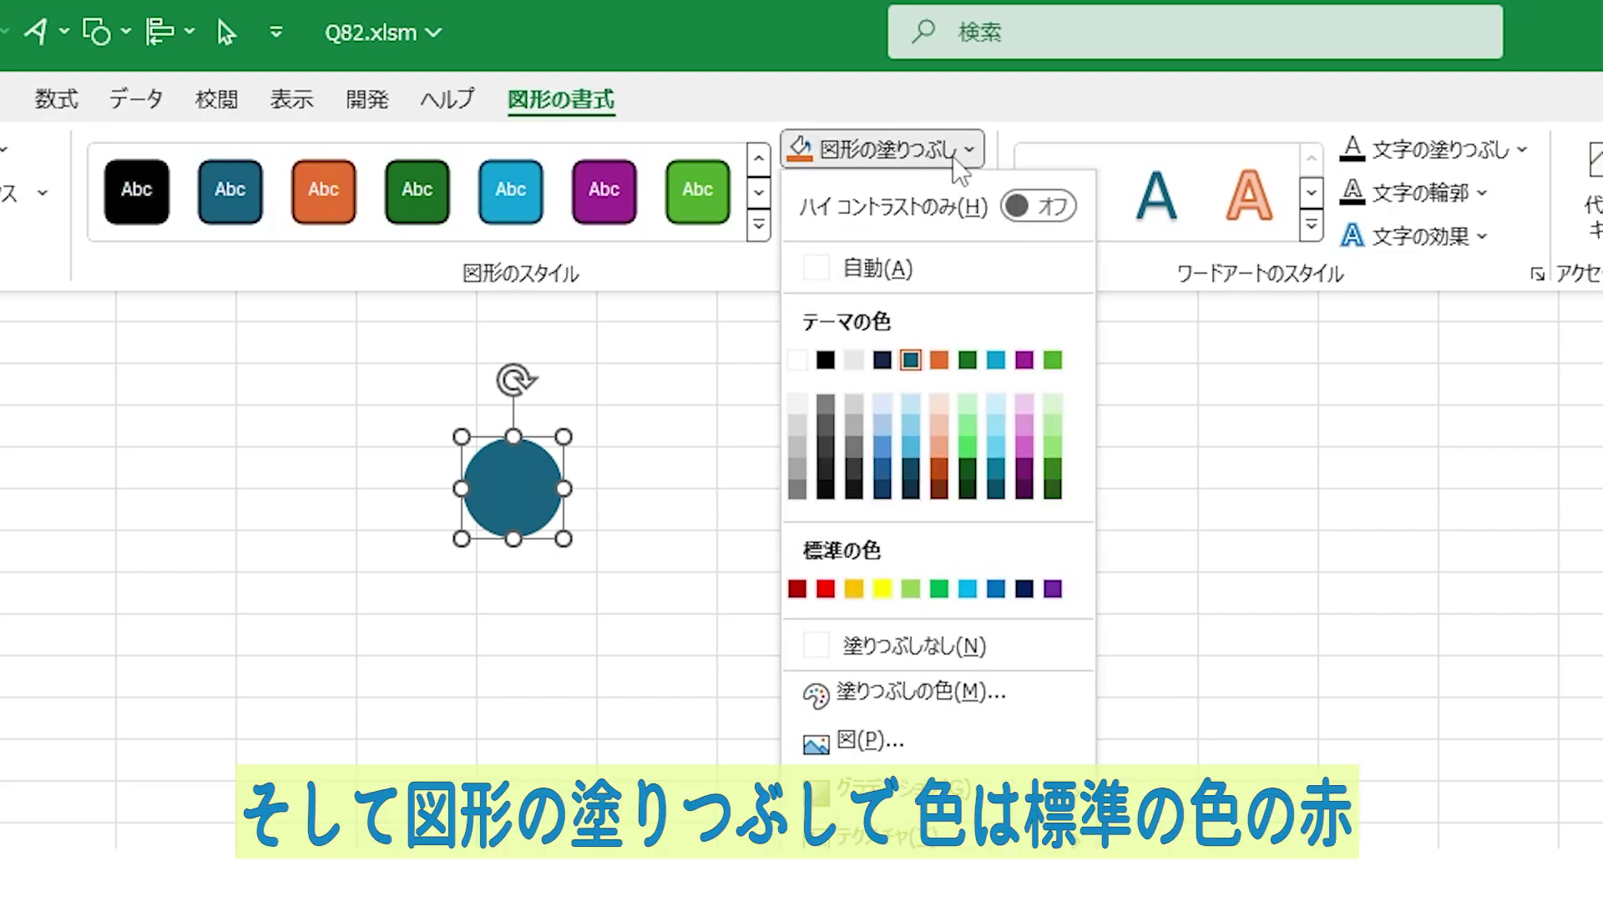
{"action": "left_click", "coordinate": [825, 589]}
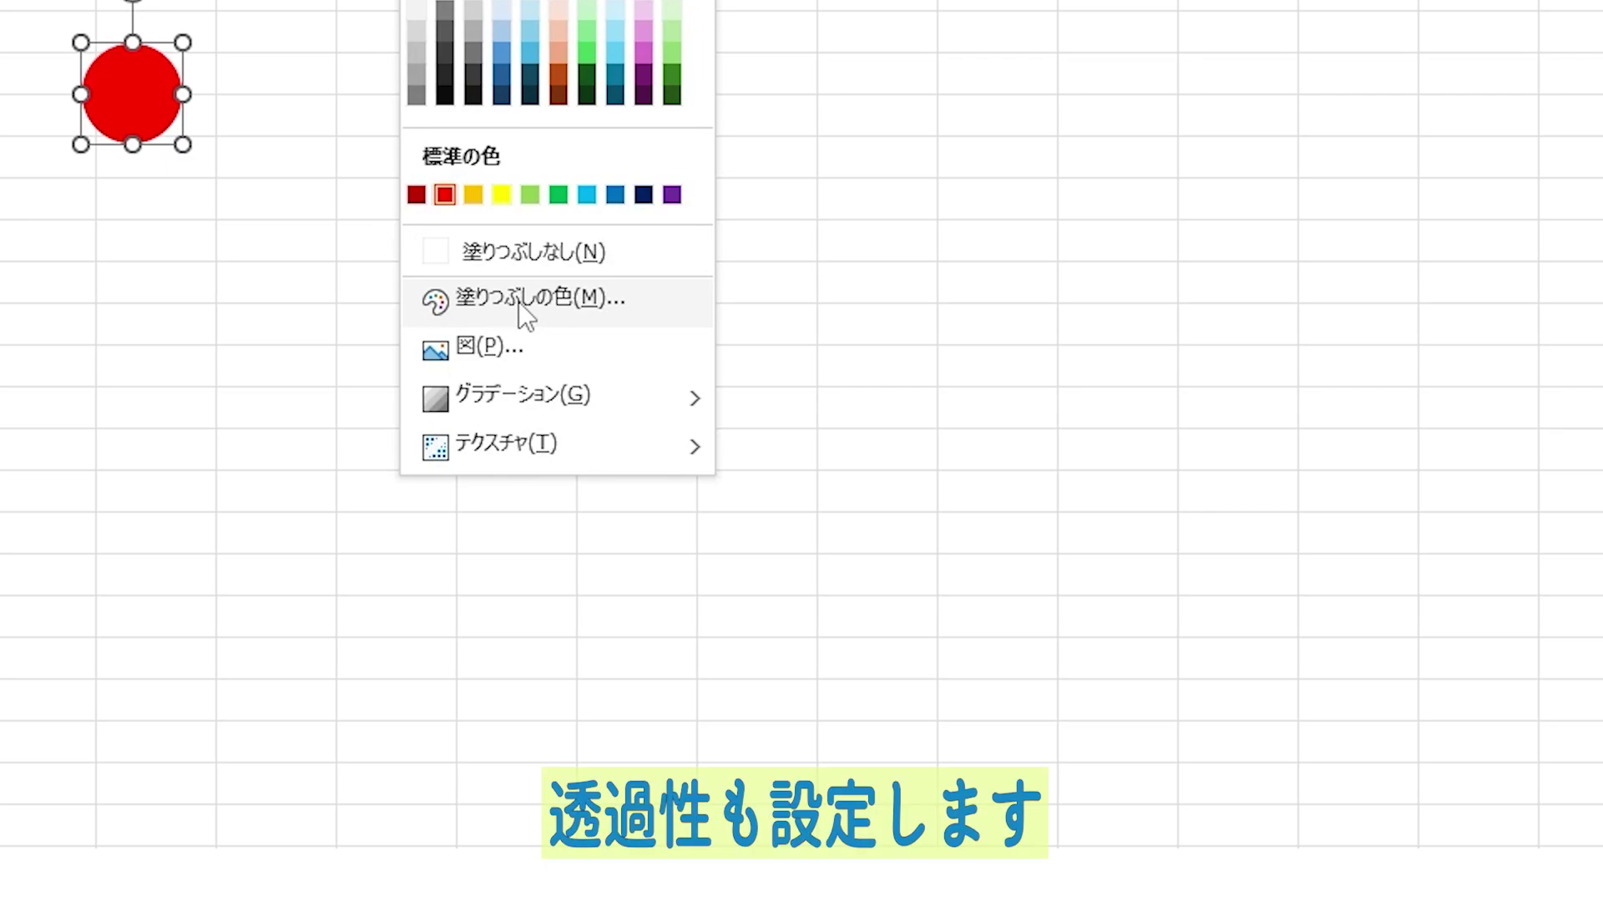
- Set the transparency of the circle's red fill to 25% and deselect the circle
{"action": "left_click", "coordinate": [519, 303]}
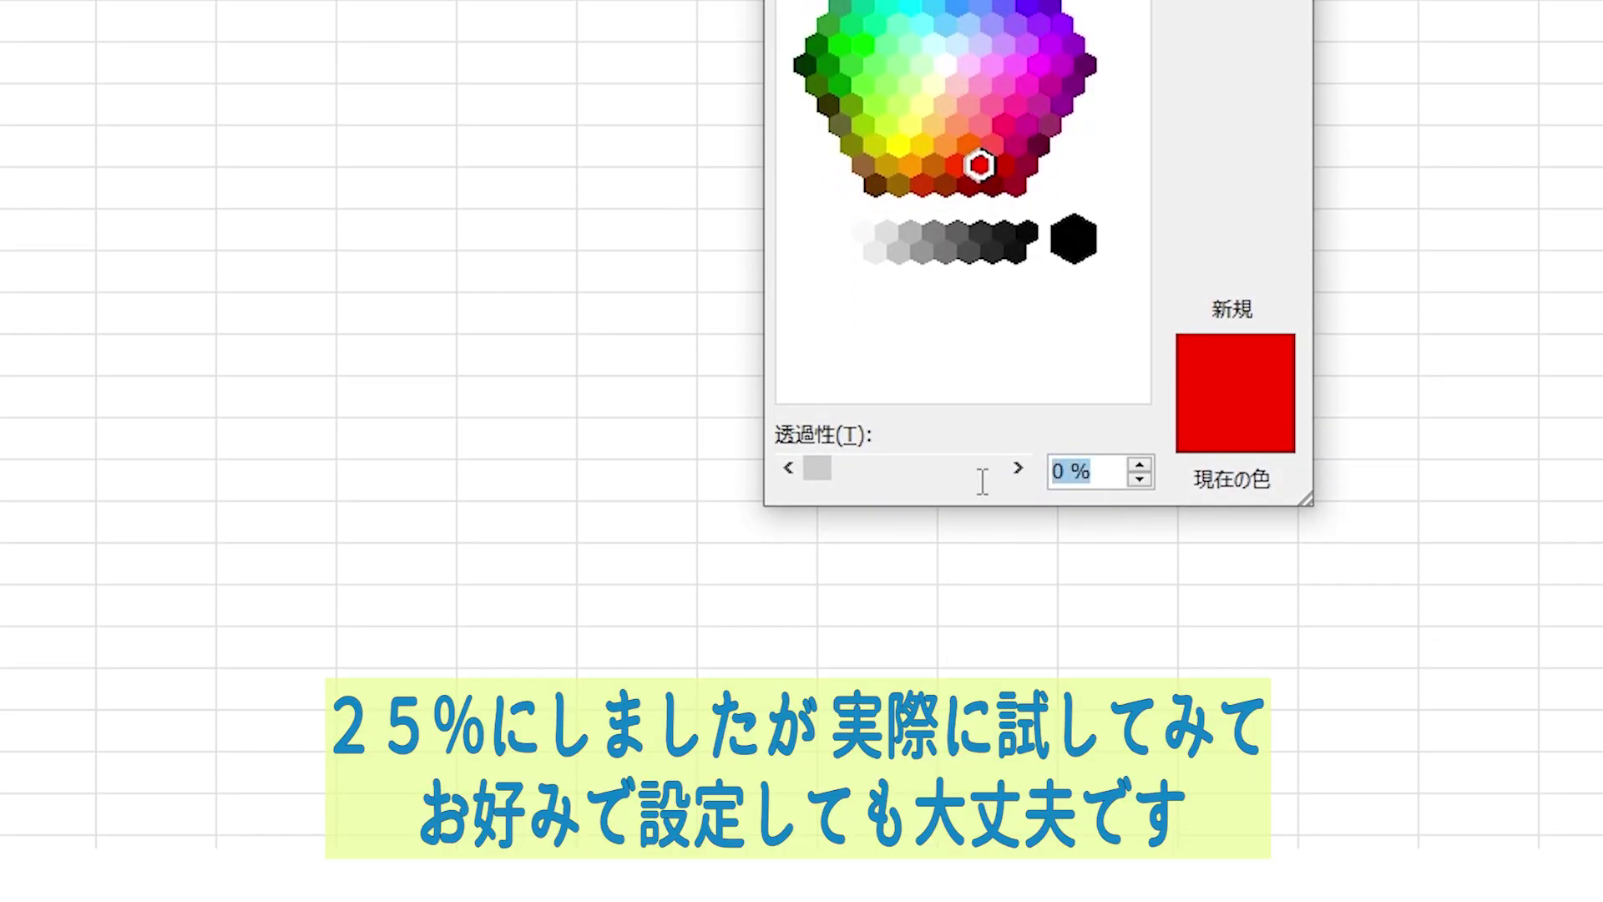
{"action": "type", "text": "25"}
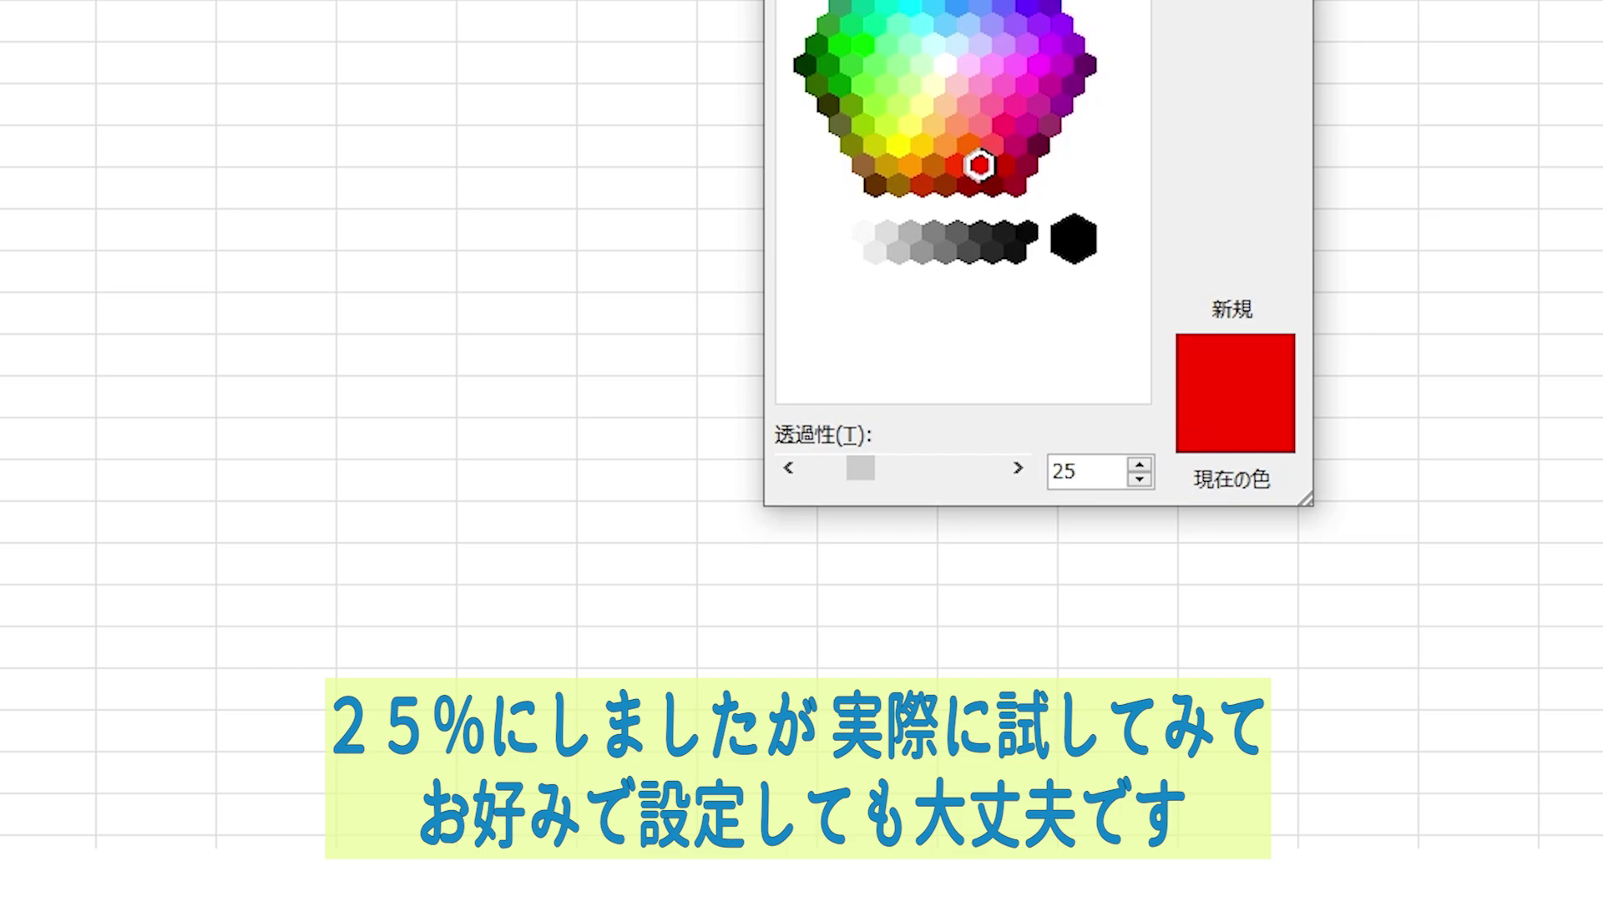
{"action": "key", "text": "Return"}
{"action": "left_click", "coordinate": [1005, 643]}
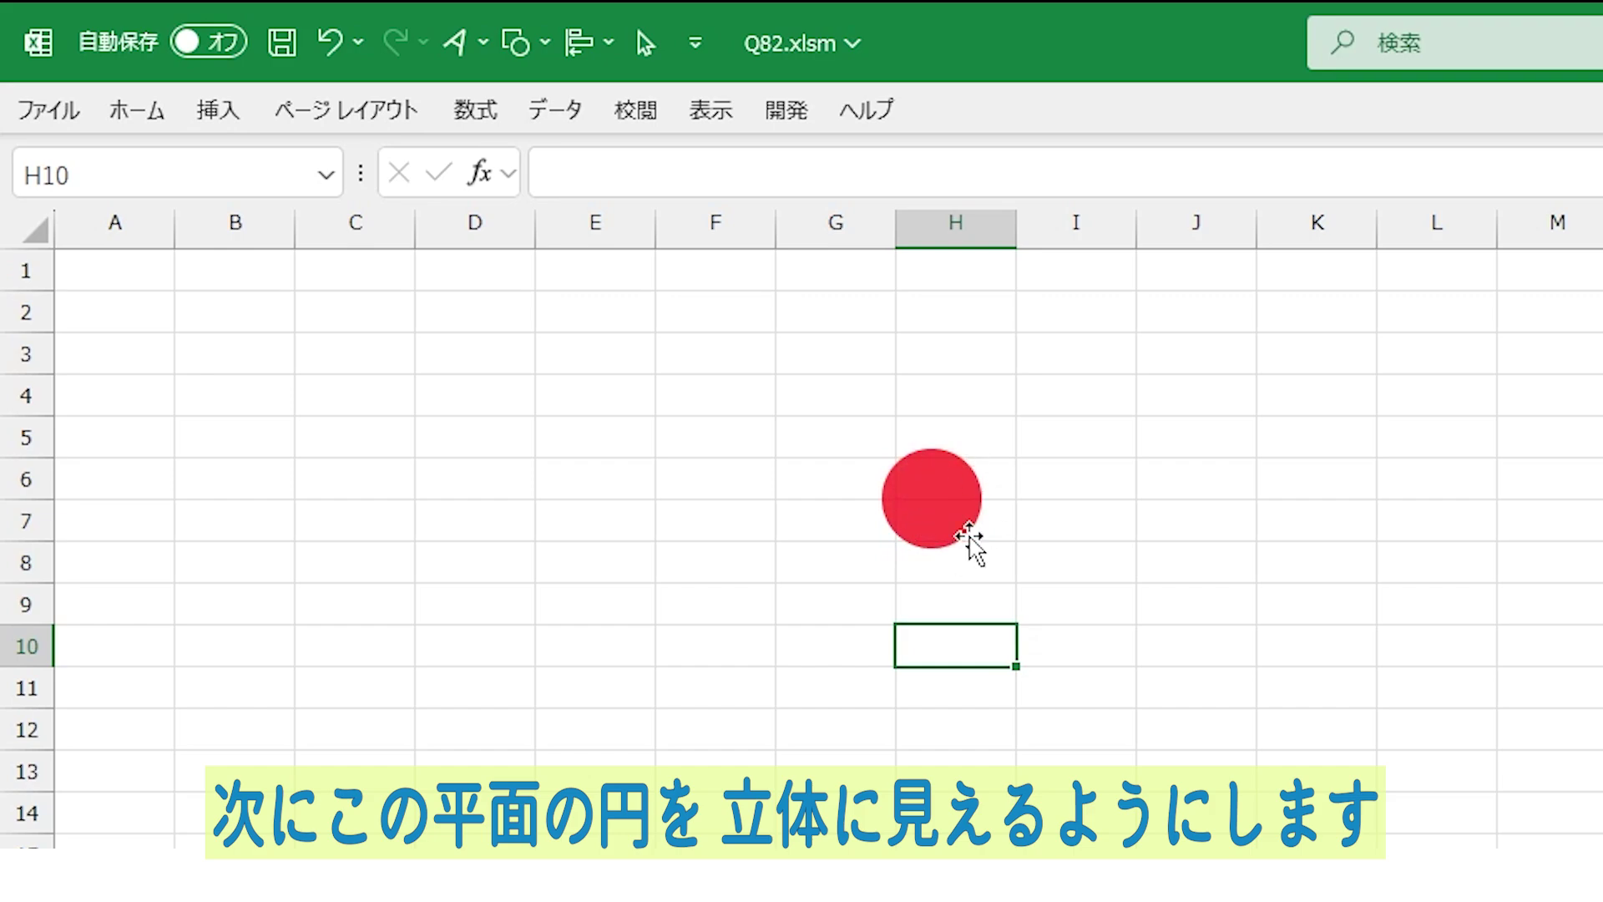
- Apply the round (丸) top bevel to the red circle in its 3-D format settings
{"action": "left_click", "coordinate": [962, 496]}
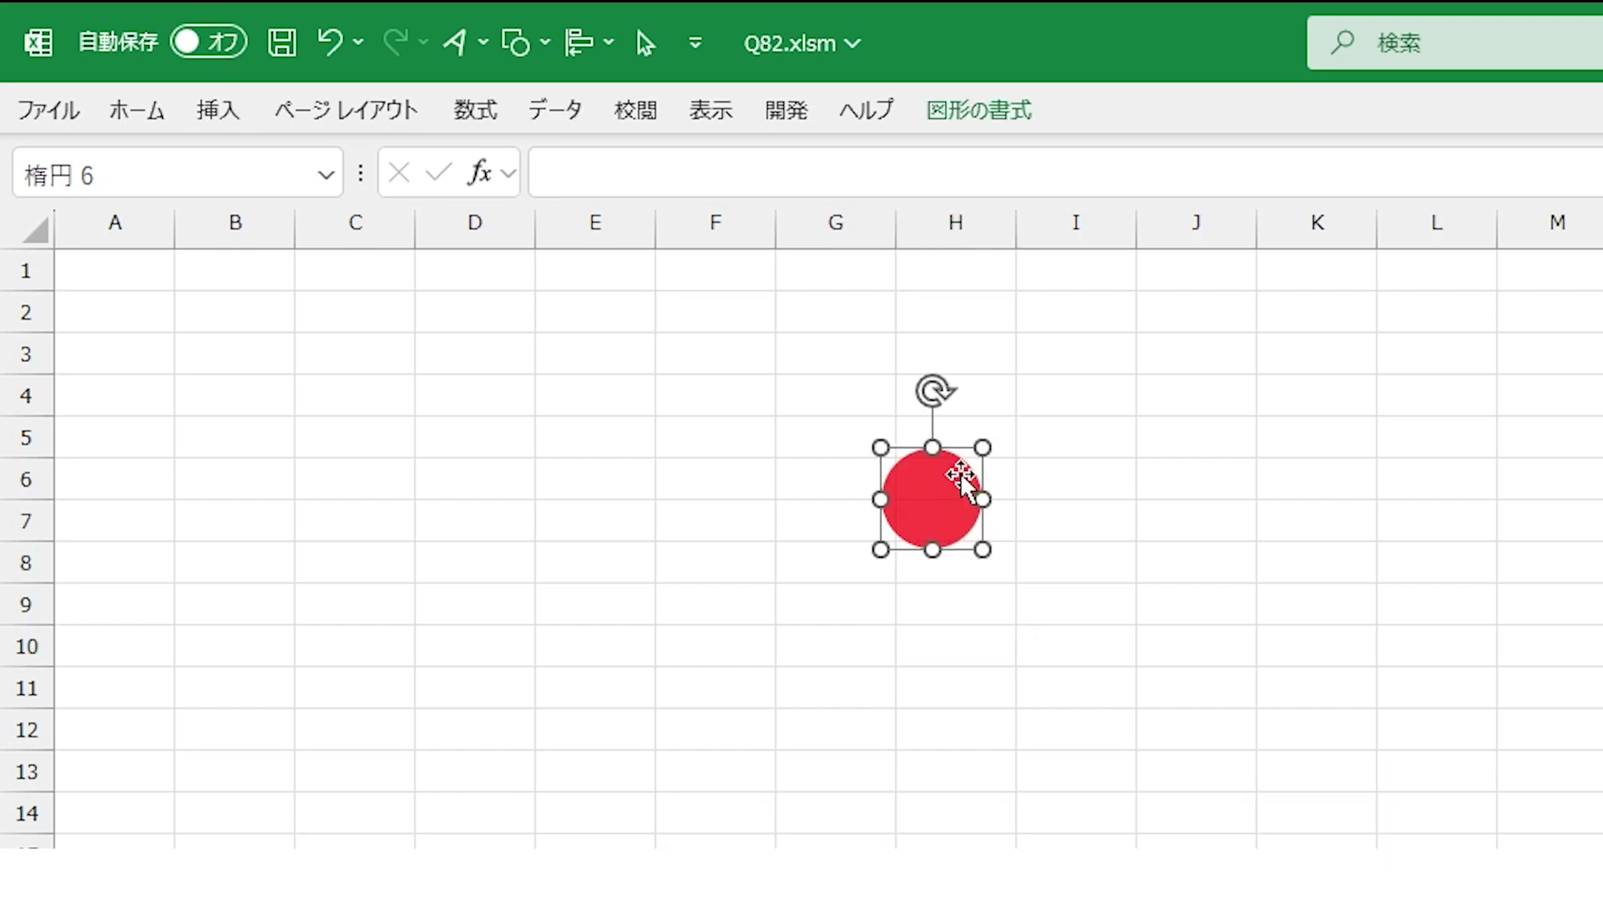
{"action": "right_click", "coordinate": [937, 524]}
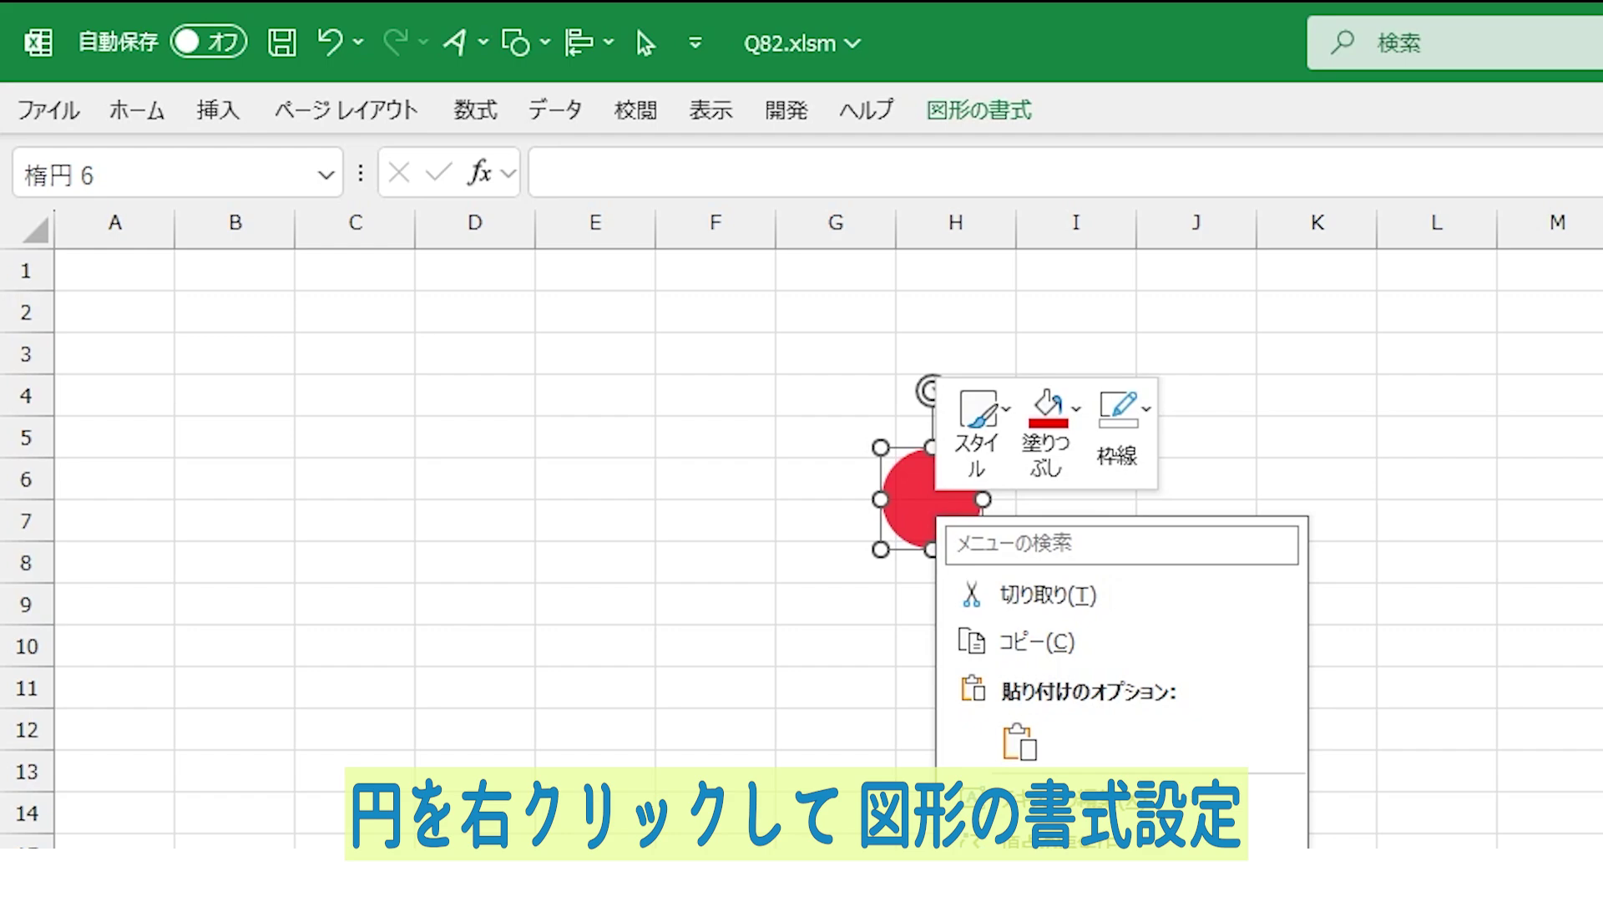
{"action": "left_click", "coordinate": [1069, 901]}
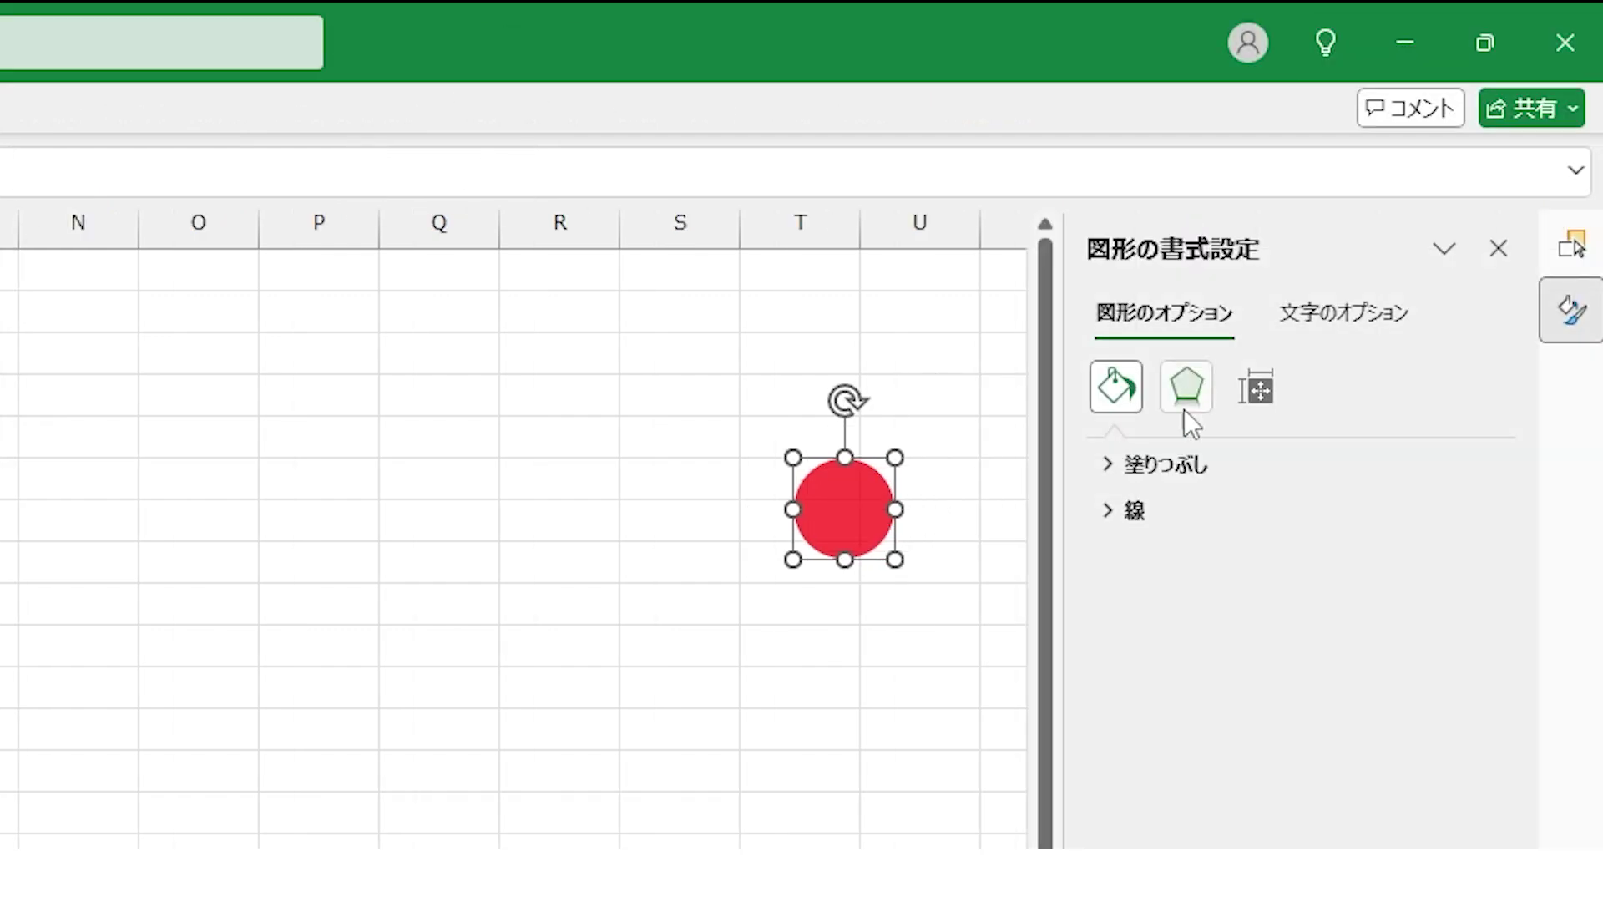
{"action": "left_click", "coordinate": [1185, 405]}
{"action": "left_click", "coordinate": [1203, 650]}
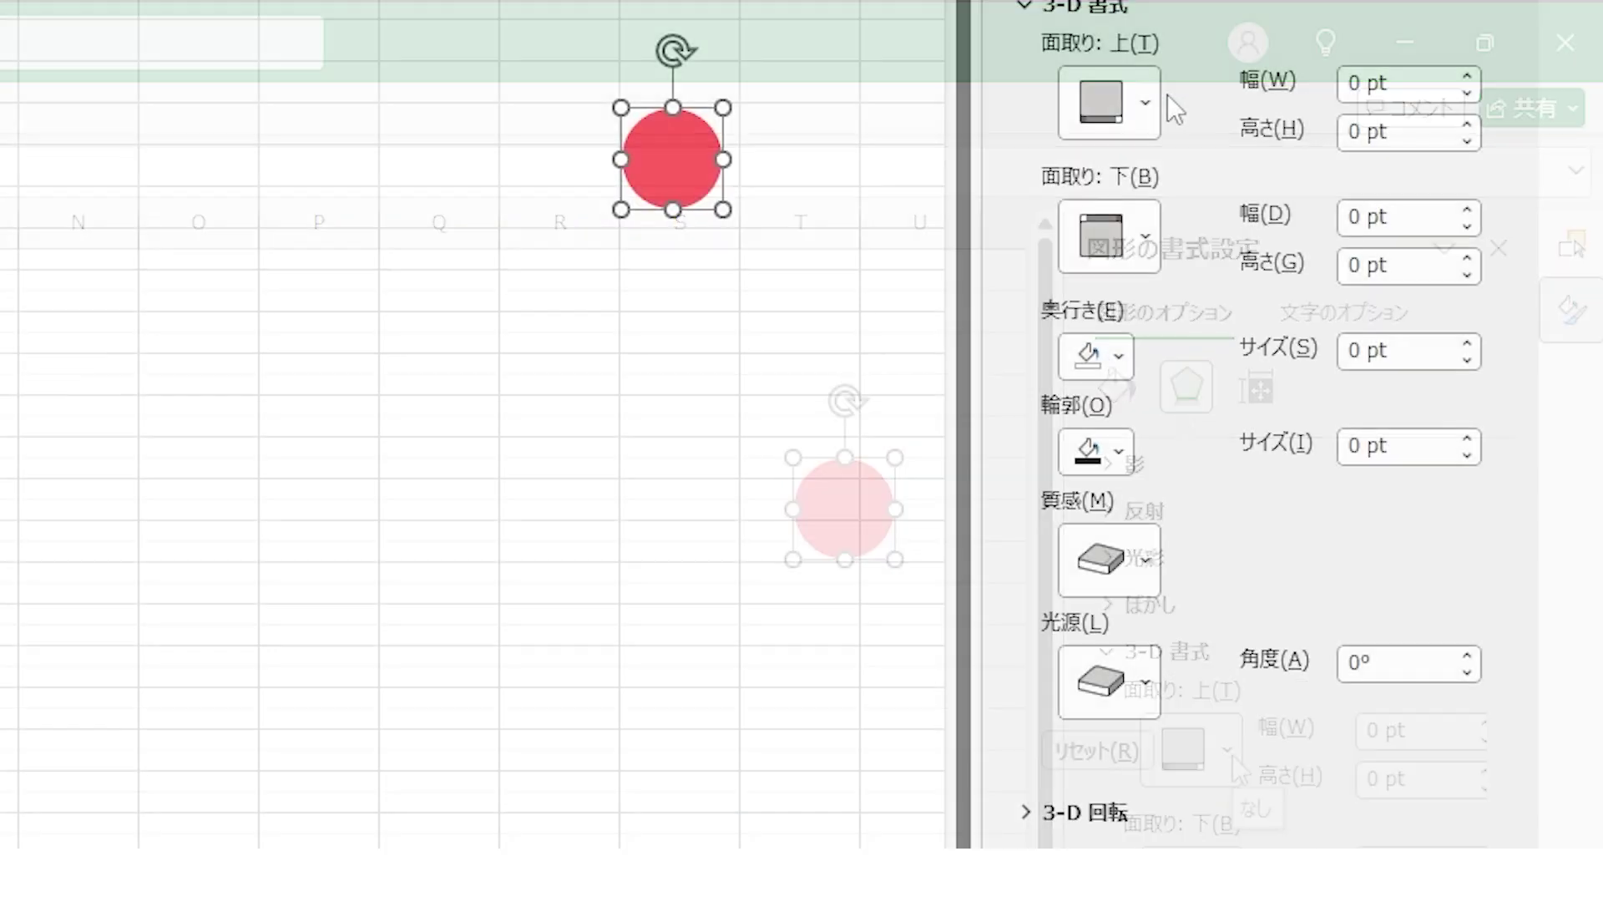
{"action": "left_click", "coordinate": [1229, 751]}
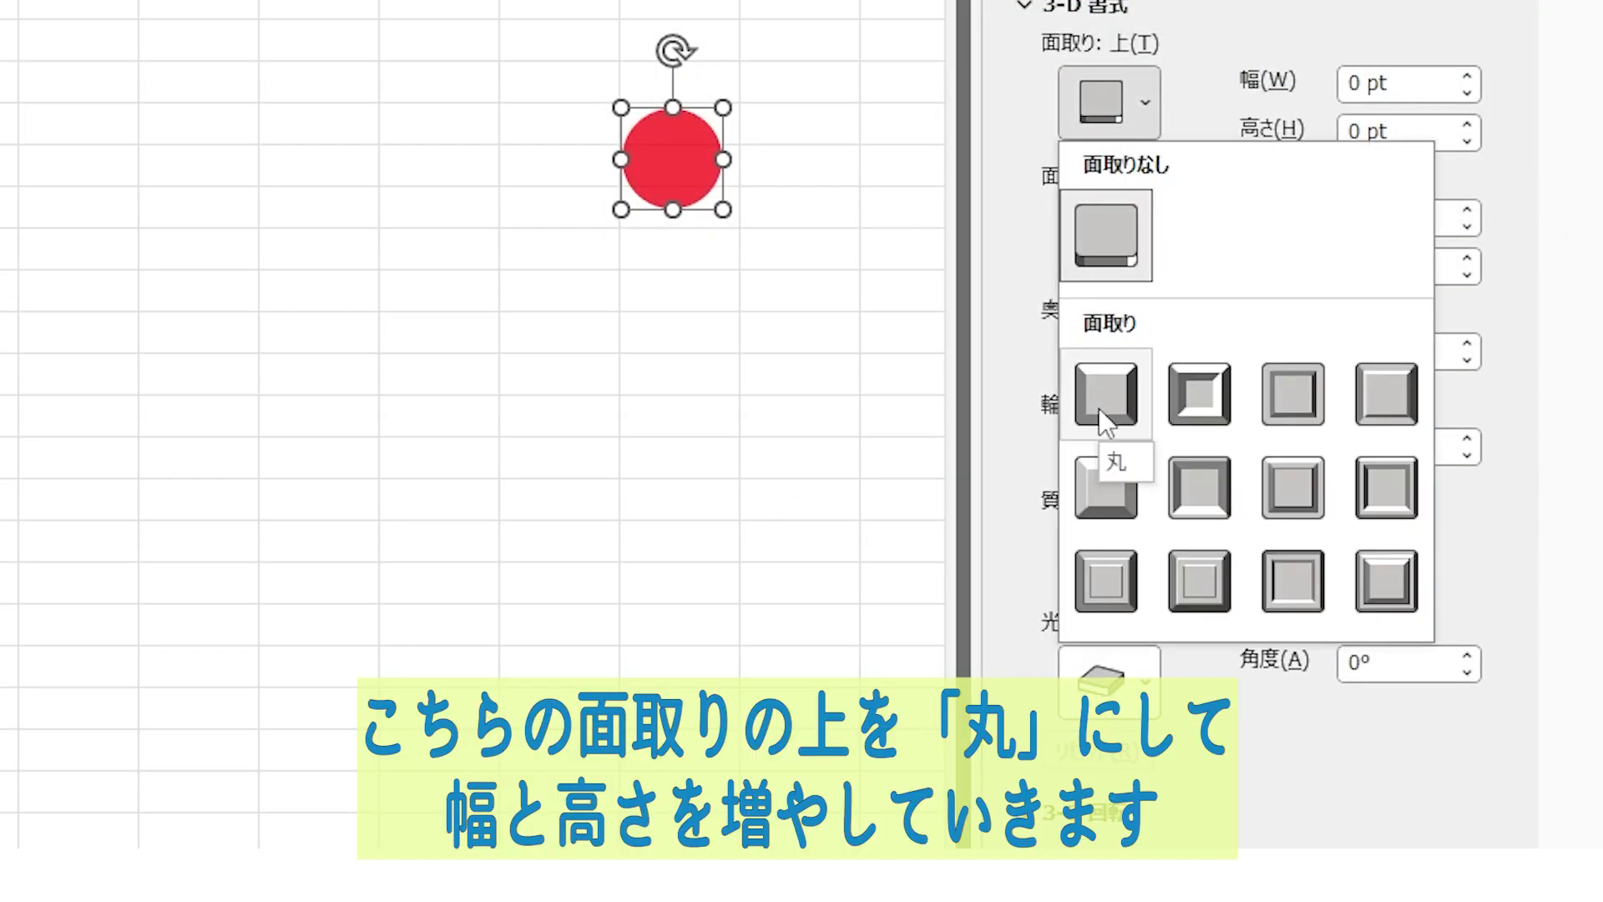
{"action": "left_click", "coordinate": [1099, 407]}
- Increase the top bevel's width to 10.5 pt and rotate the circle in 3-D to see its side
{"action": "left_click", "coordinate": [1468, 76]}
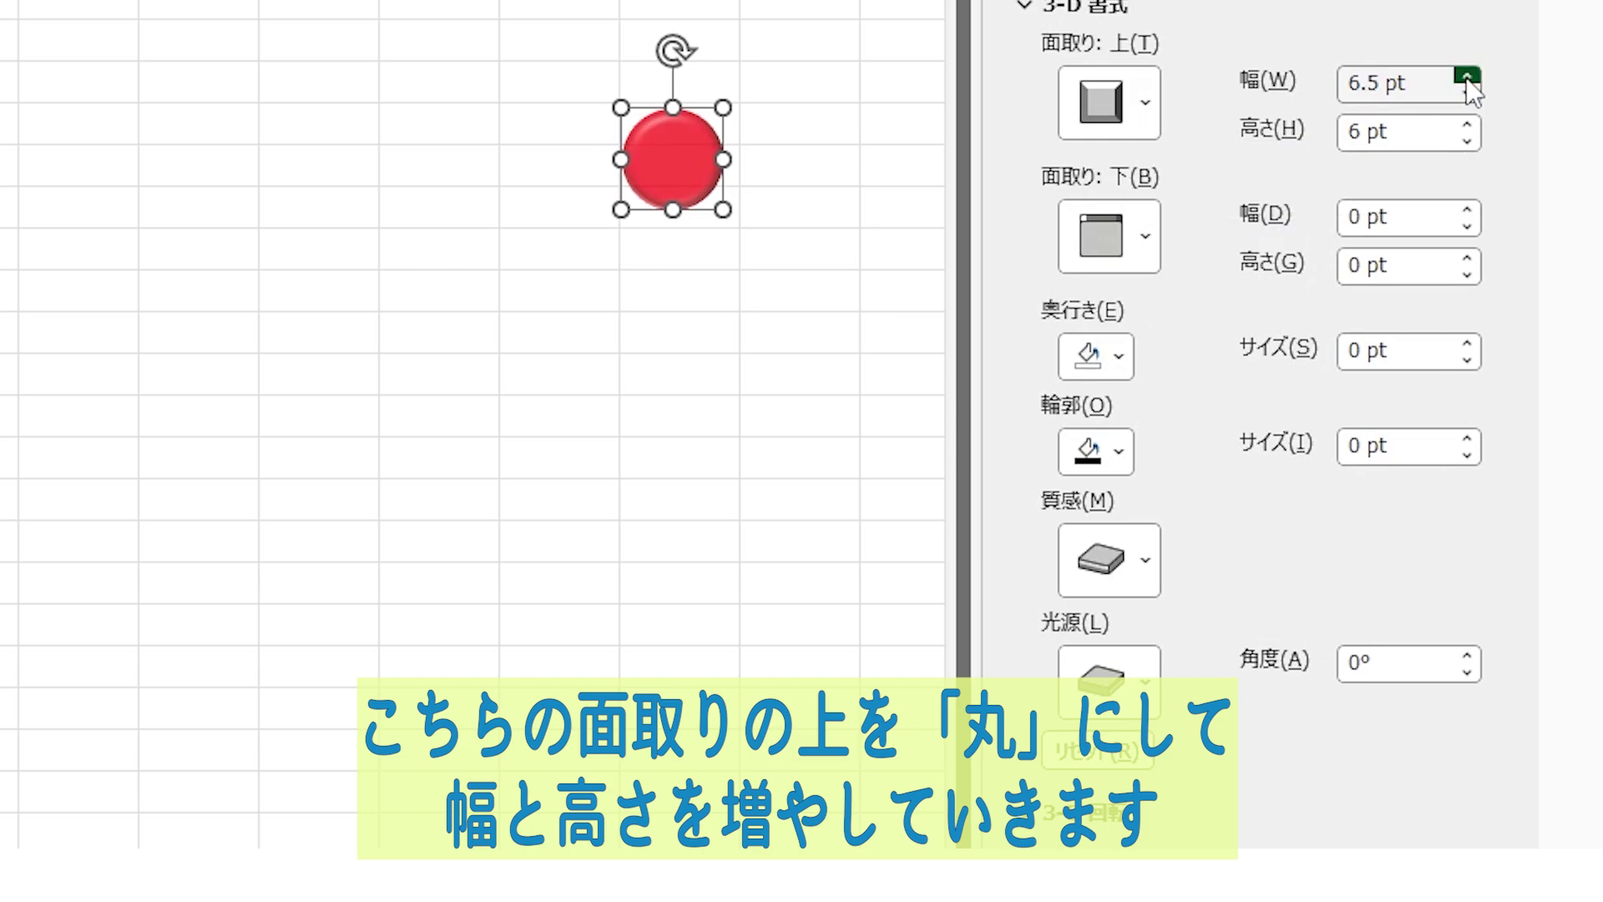
{"action": "left_click", "coordinate": [1467, 76]}
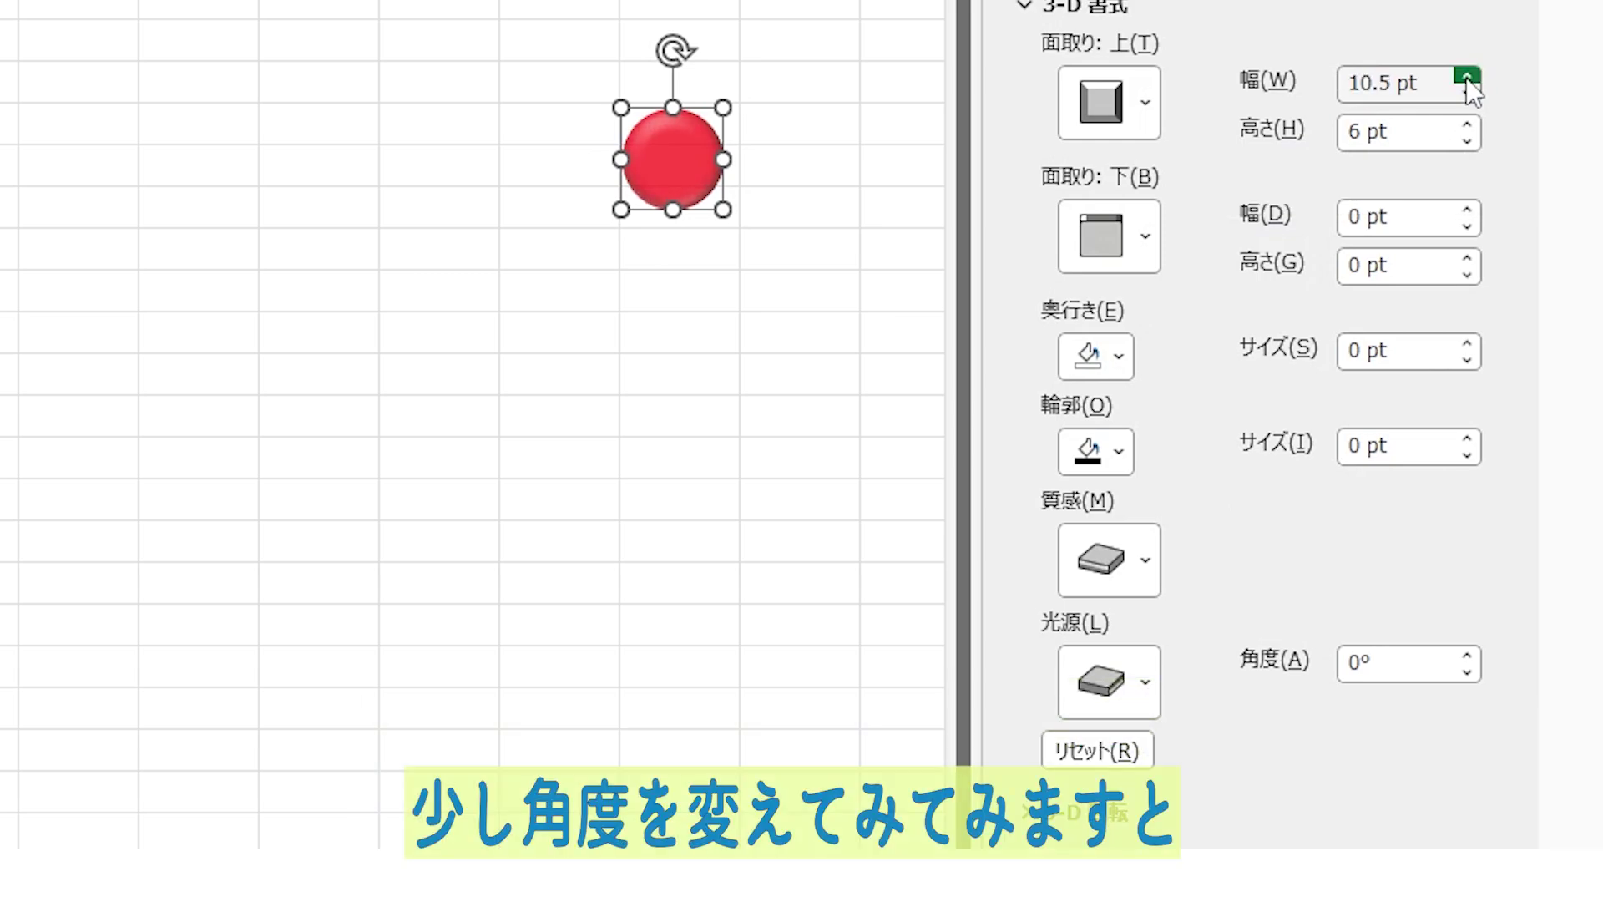
{"action": "left_click", "coordinate": [1025, 812]}
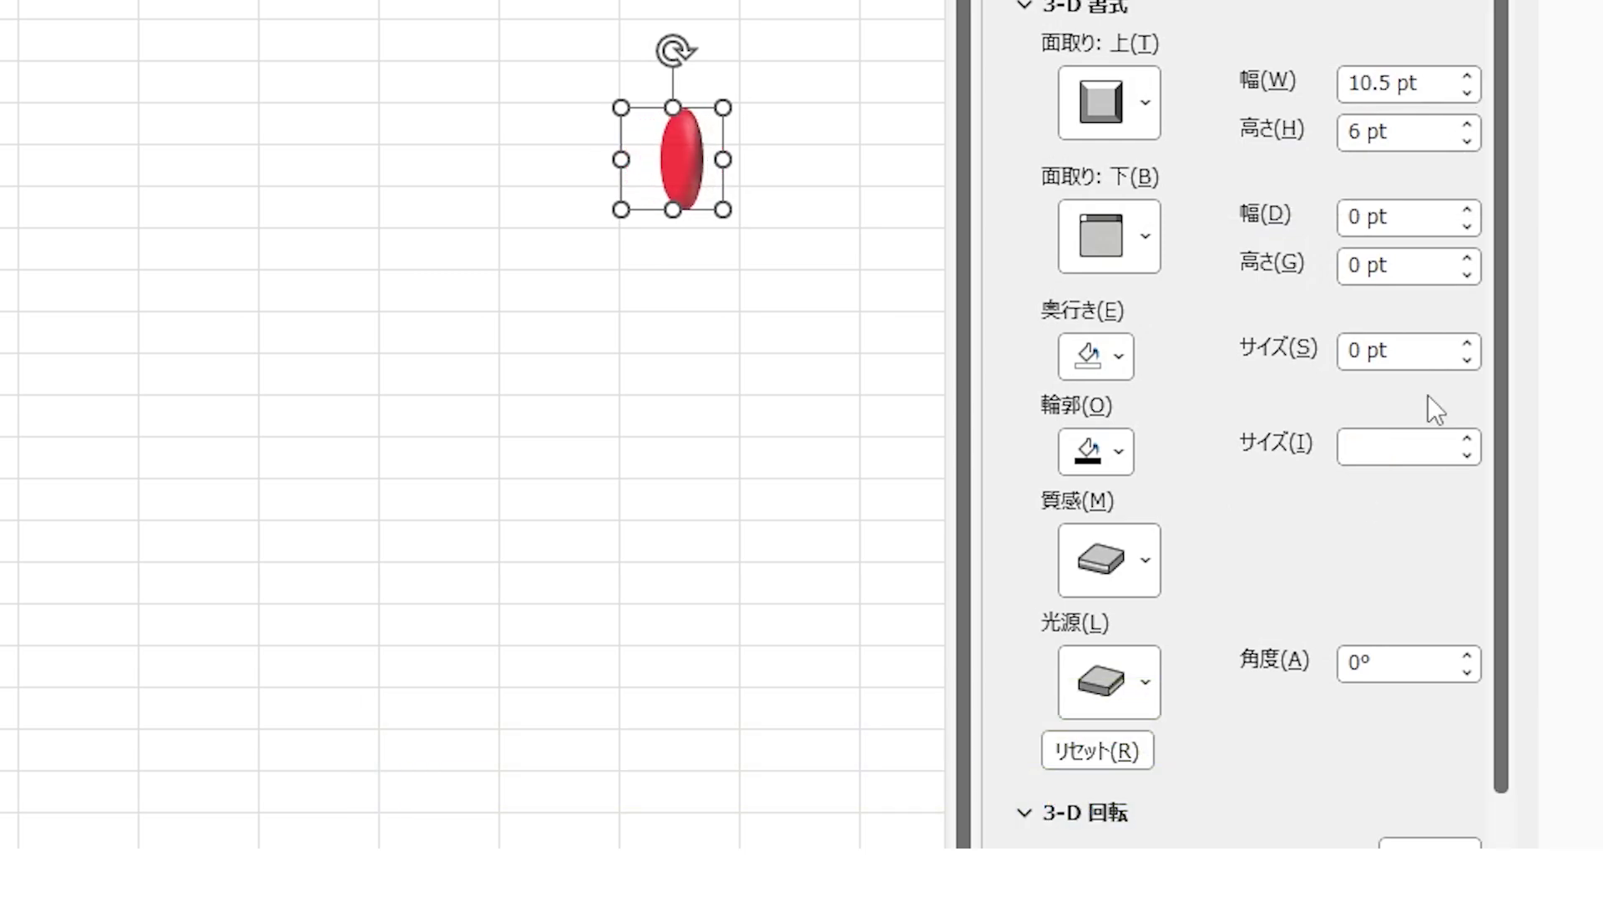
- Increase the circle's top bevel gradually to a width of 18.5 pt and a height of 22.5 pt
{"action": "left_click", "coordinate": [1467, 76]}
{"action": "left_click", "coordinate": [1468, 76]}
{"action": "left_click", "coordinate": [1467, 76]}
{"action": "left_click", "coordinate": [1467, 125]}
{"action": "left_click", "coordinate": [1467, 125]}
{"action": "left_click", "coordinate": [1467, 124]}
{"action": "left_click", "coordinate": [1467, 125]}
{"action": "left_click", "coordinate": [1467, 125]}
{"action": "left_click", "coordinate": [1467, 124]}
{"action": "left_click", "coordinate": [1467, 124]}
{"action": "left_click", "coordinate": [1467, 125]}
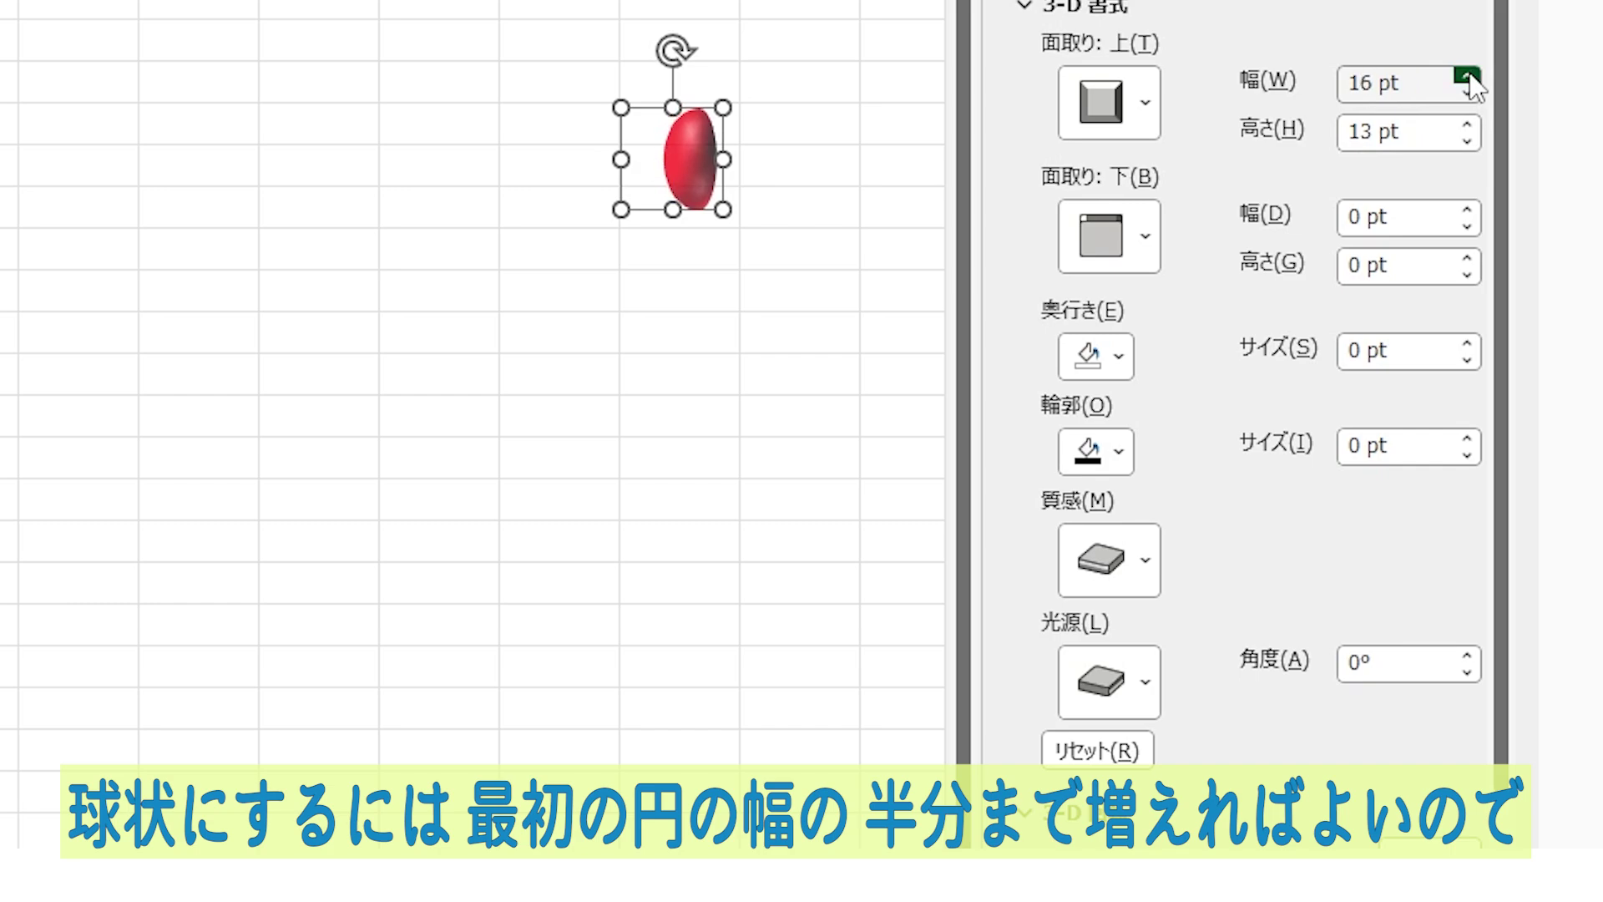
{"action": "left_click", "coordinate": [1467, 76]}
{"action": "left_click", "coordinate": [1467, 125]}
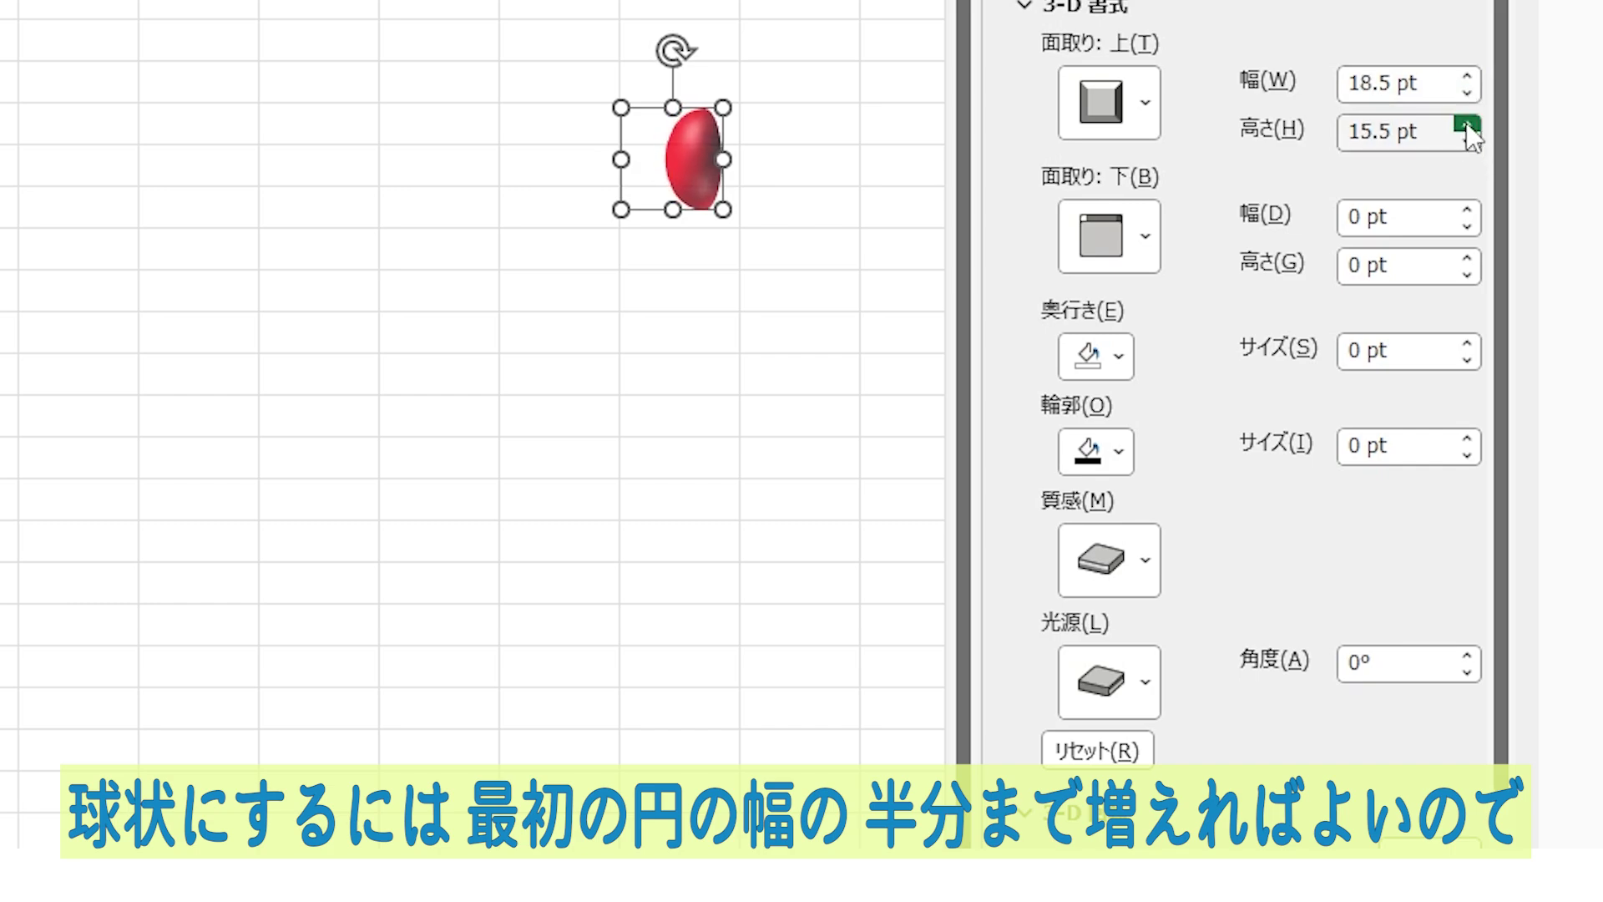
{"action": "left_click", "coordinate": [1467, 125]}
{"action": "left_click", "coordinate": [1468, 124]}
{"action": "left_click", "coordinate": [1467, 125]}
{"action": "left_click", "coordinate": [1468, 124]}
{"action": "left_click", "coordinate": [1467, 125]}
{"action": "left_click", "coordinate": [1467, 124]}
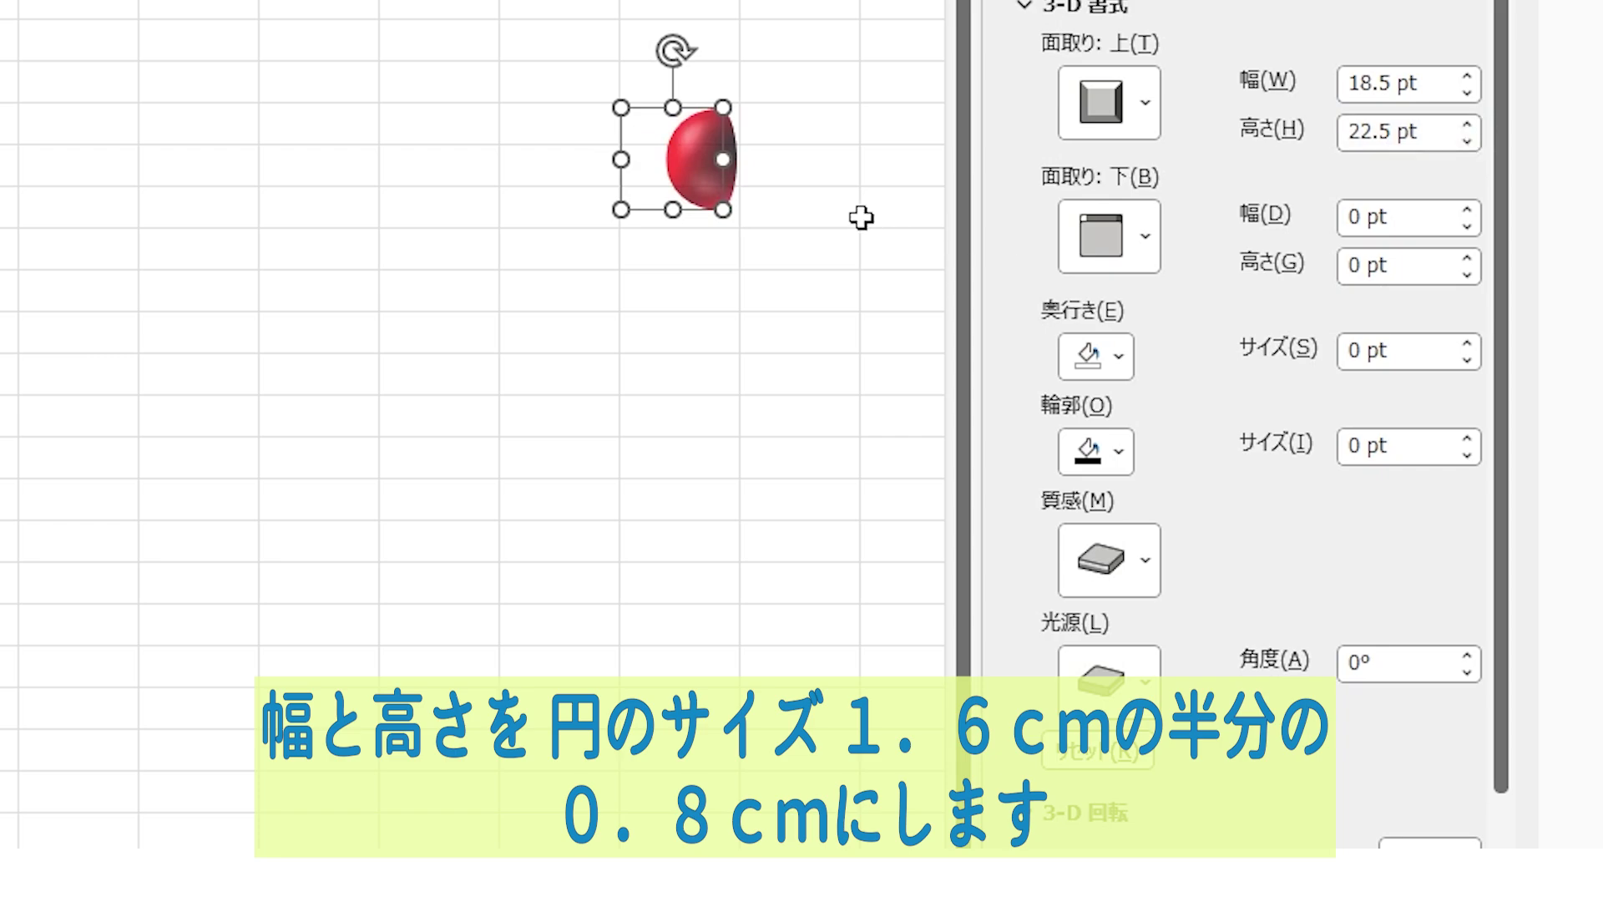
- Set both the width and the height of the ball's top bevel to 0.8 cm
{"action": "left_click", "coordinate": [1409, 83]}
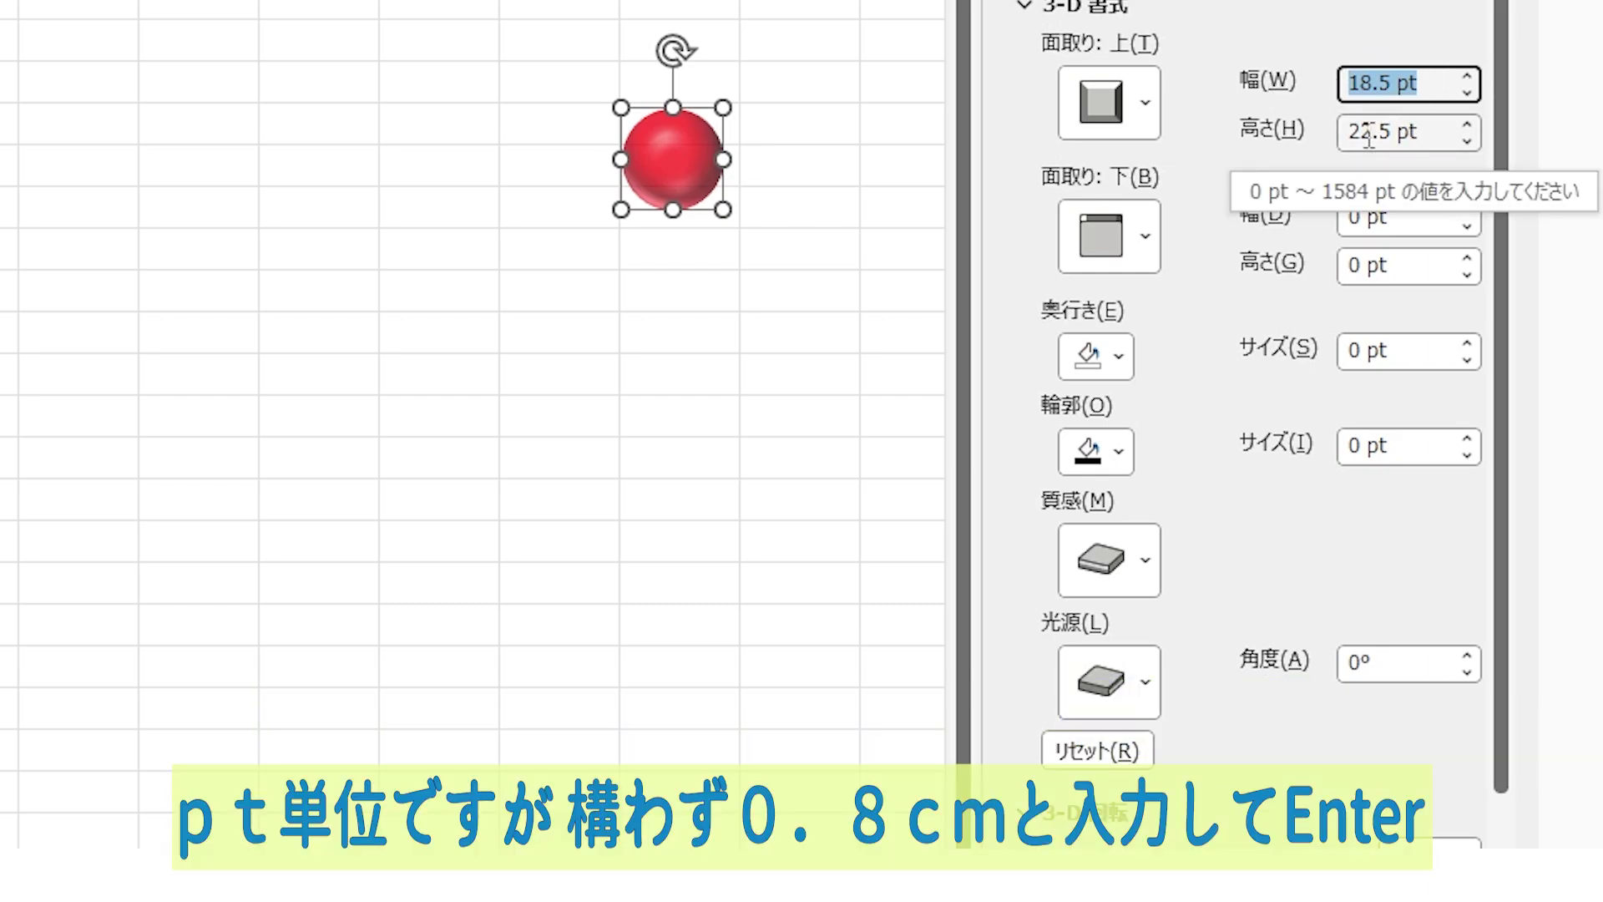
{"action": "type", "text": "0.8c"}
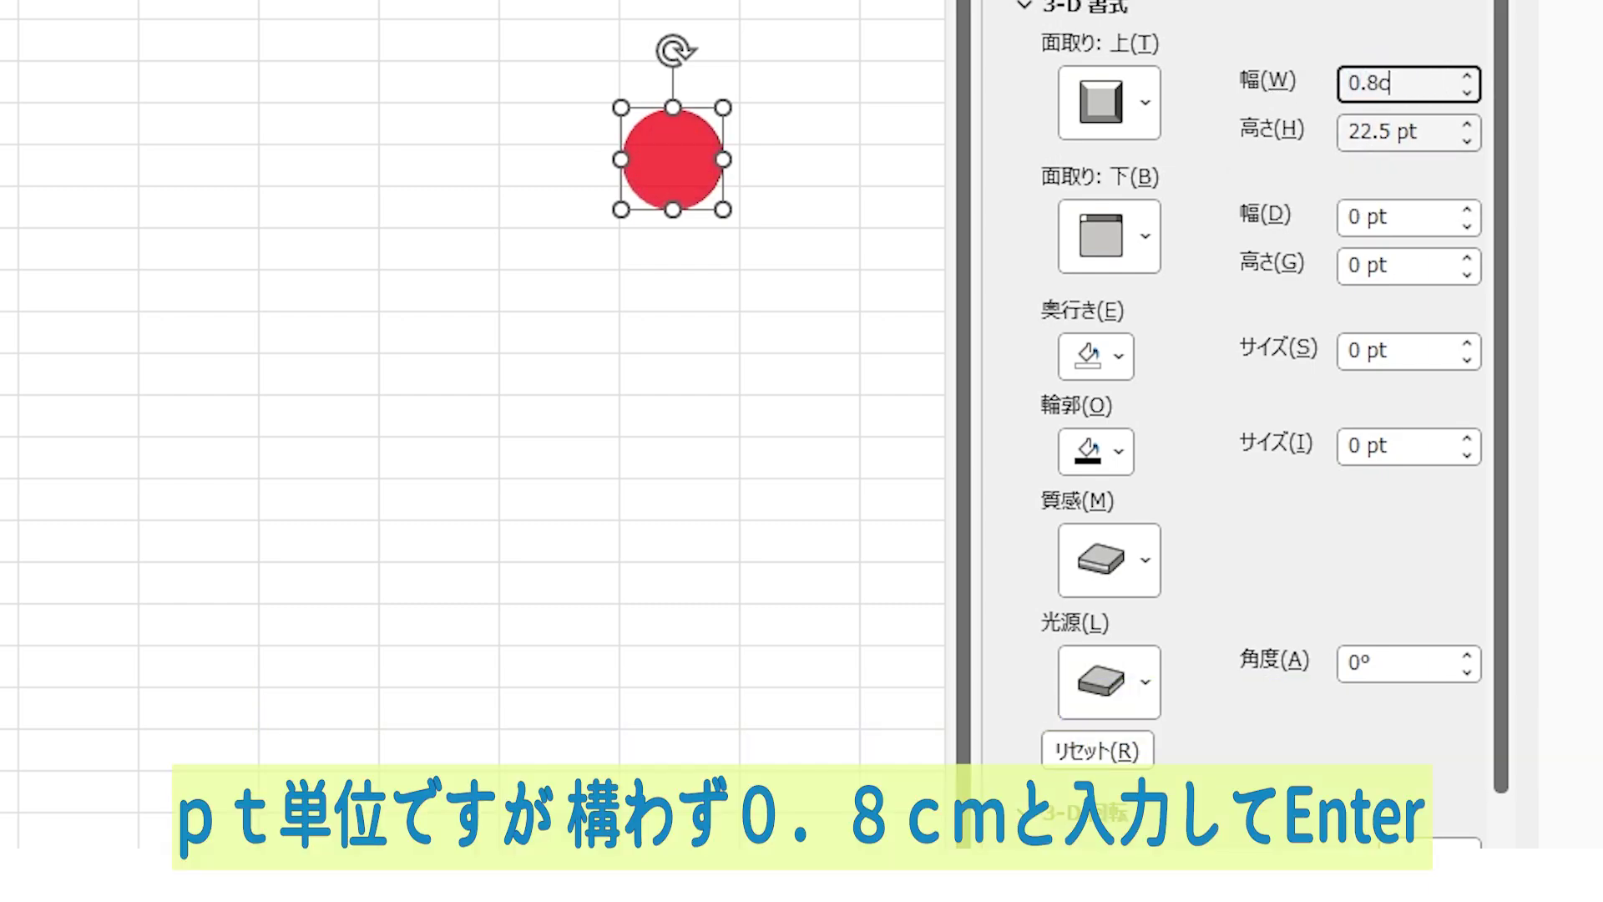
{"action": "type", "text": "m"}
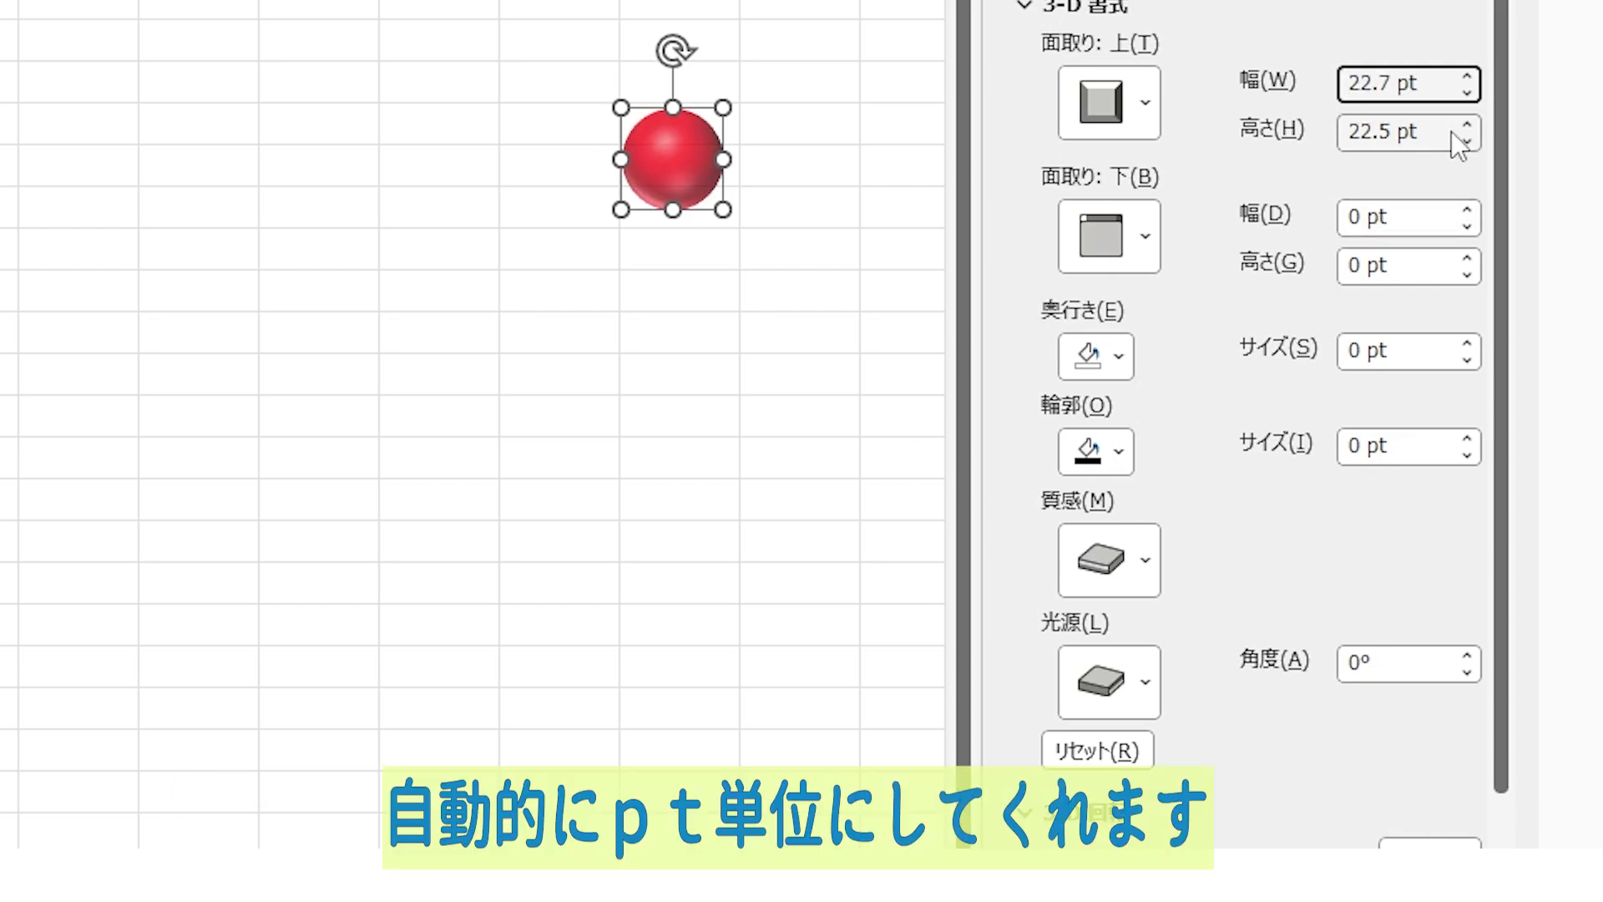
{"action": "key", "text": "Tab"}
{"action": "type", "text": "0"}
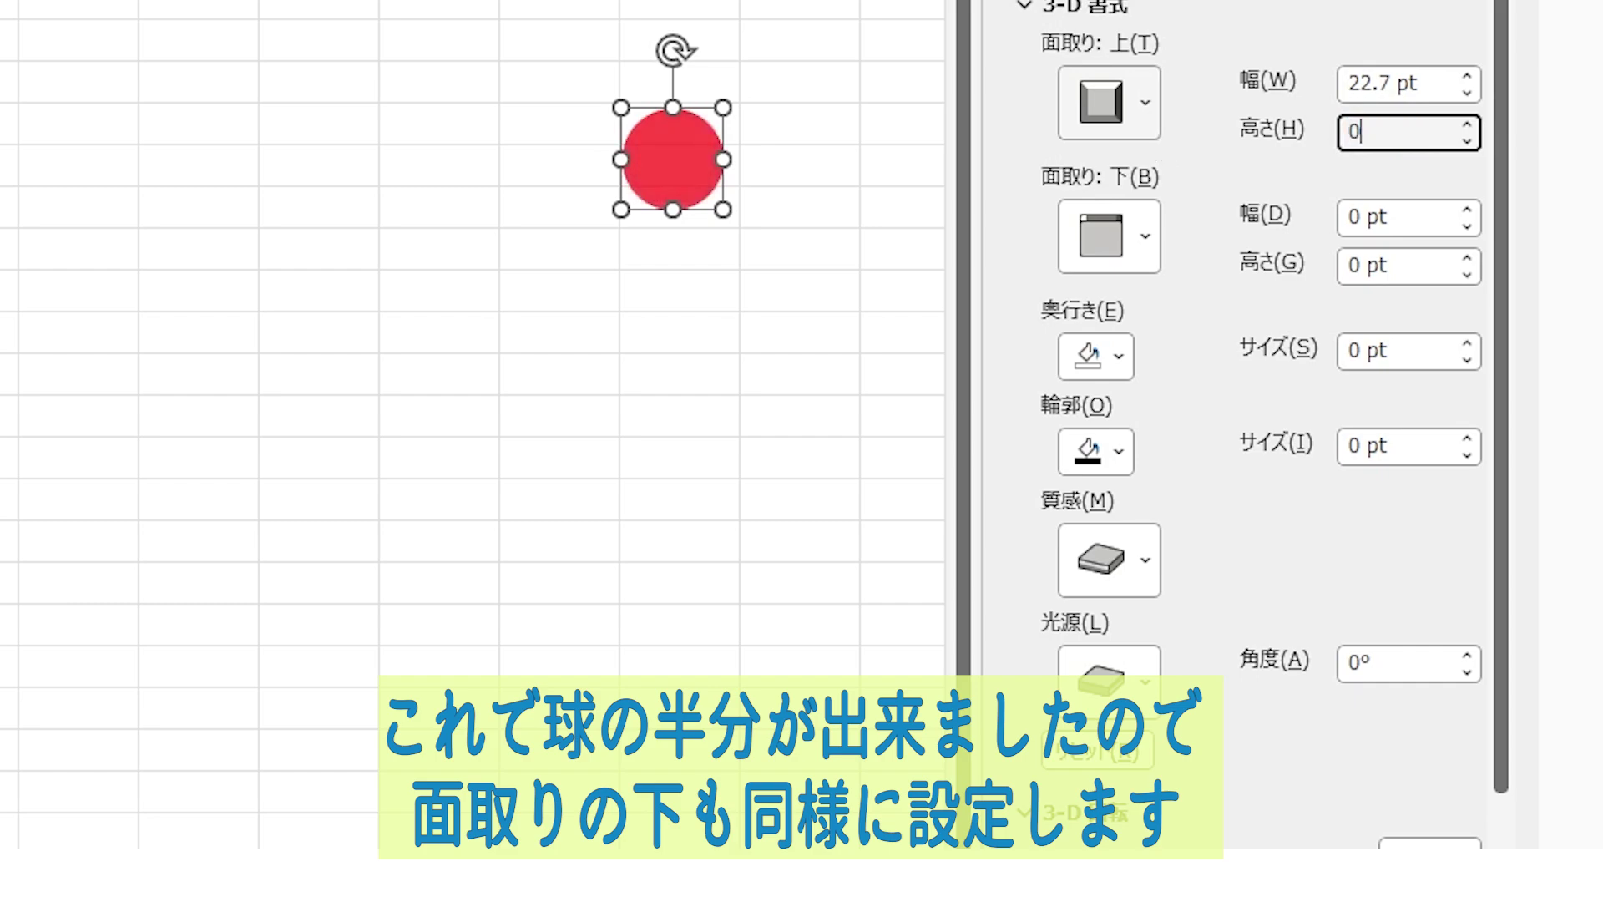
{"action": "type", "text": ".8cm"}
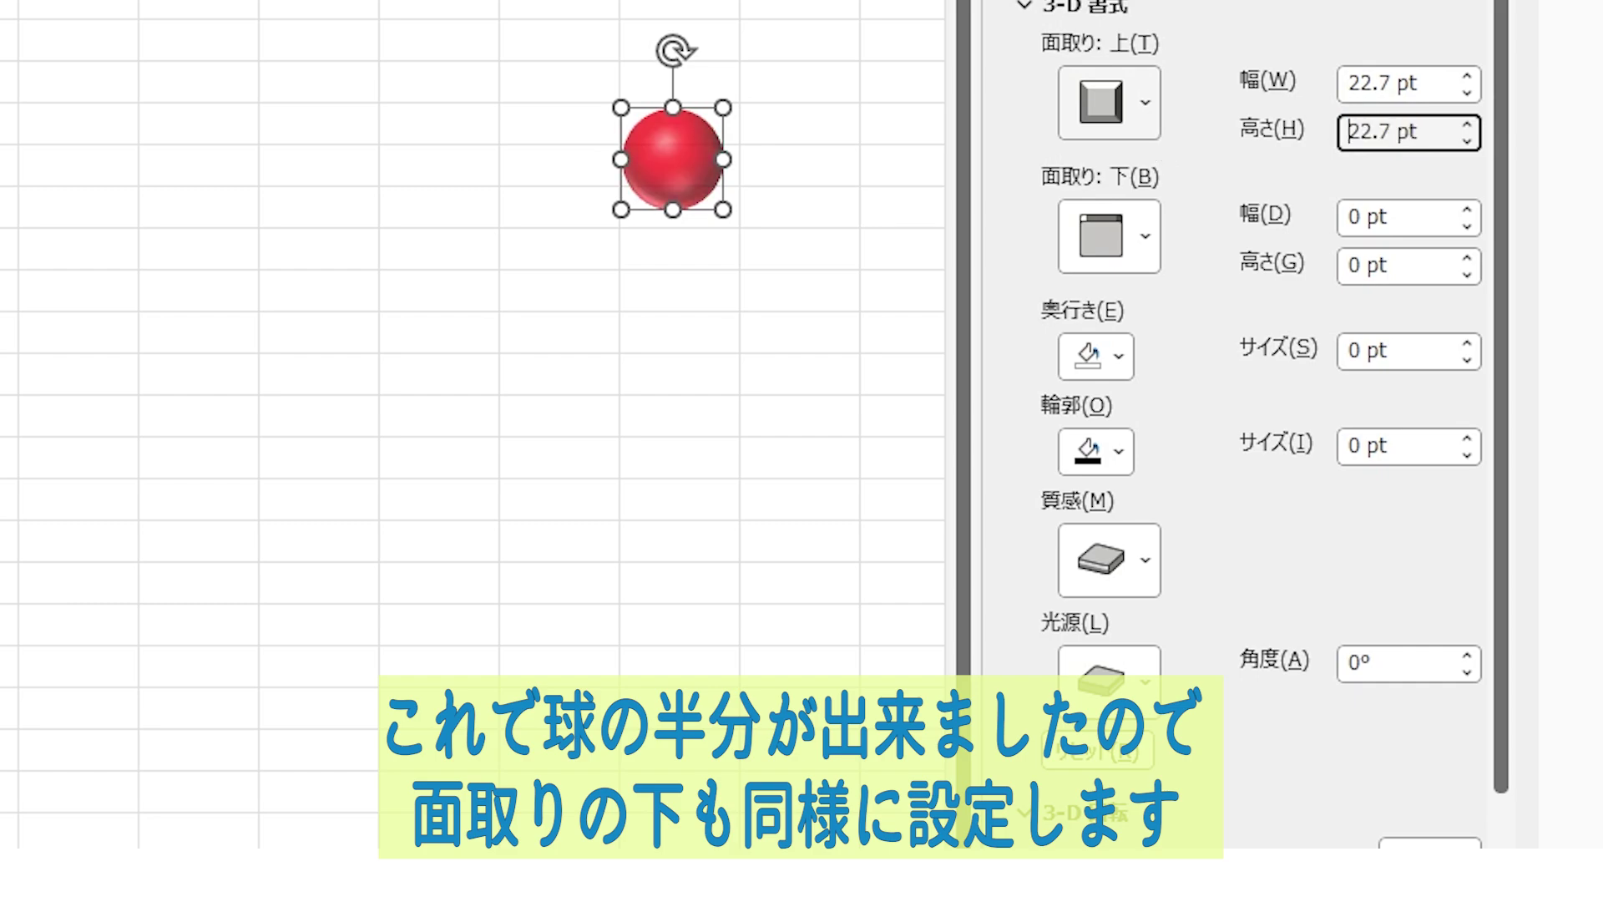
- Apply a bottom bevel matching the top one, with width and height of 0.8 cm, and deselect the ball
{"action": "left_click", "coordinate": [1146, 235]}
{"action": "left_click", "coordinate": [1130, 535]}
{"action": "key", "text": "Tab"}
{"action": "type", "text": "0.8cm"}
{"action": "key", "text": "Tab"}
{"action": "type", "text": "0.8cm"}
{"action": "key", "text": "Return"}
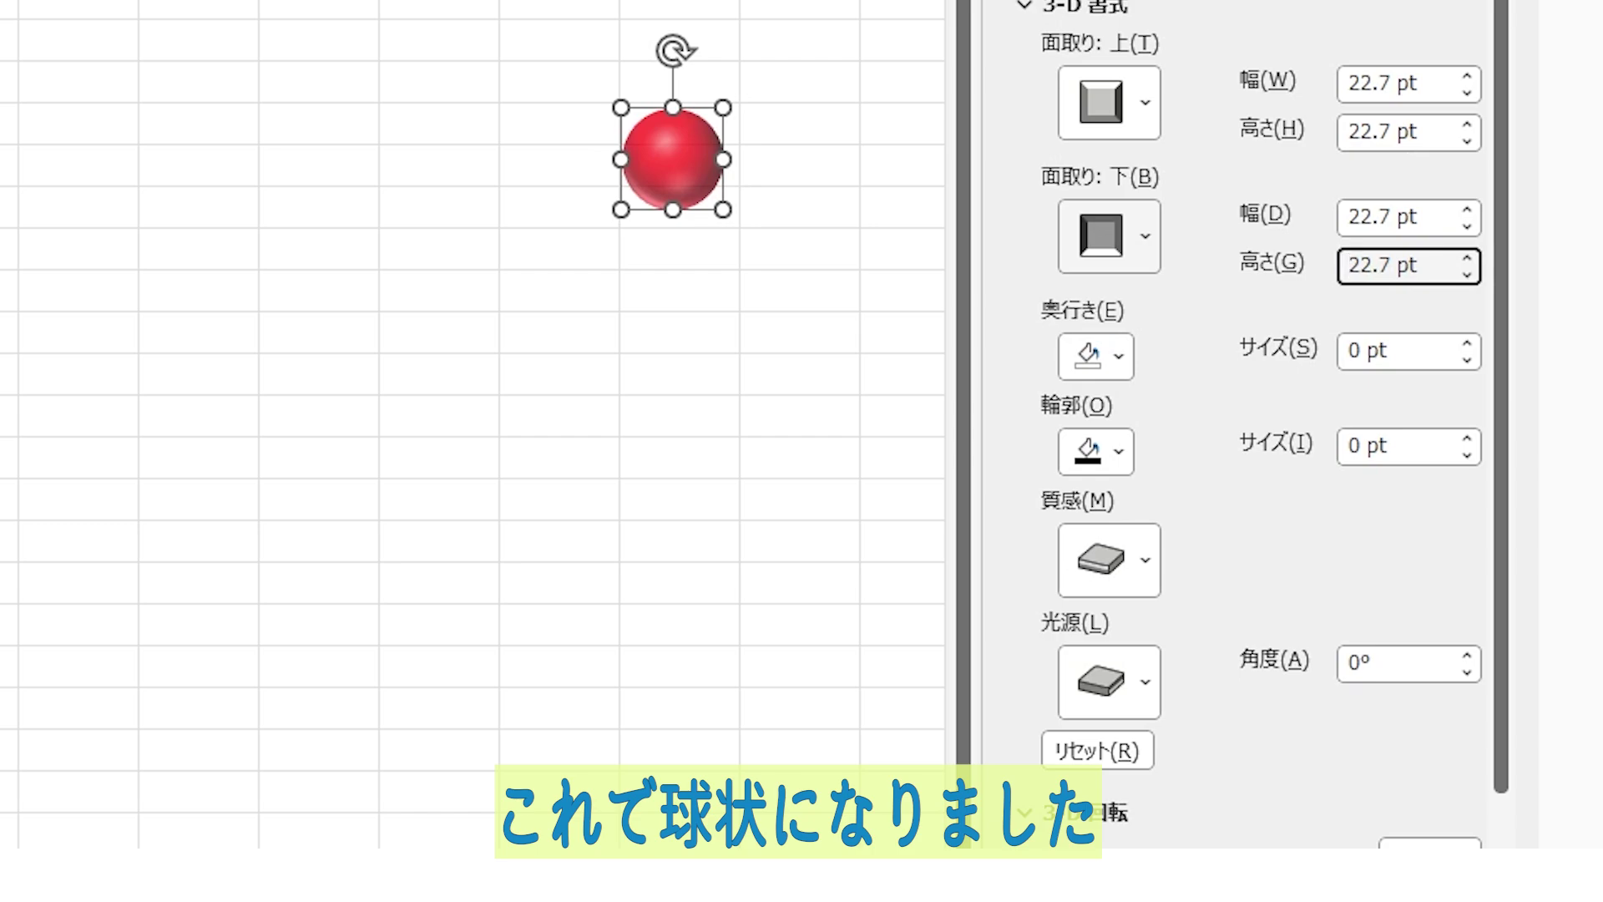
{"action": "left_click", "coordinate": [662, 356]}
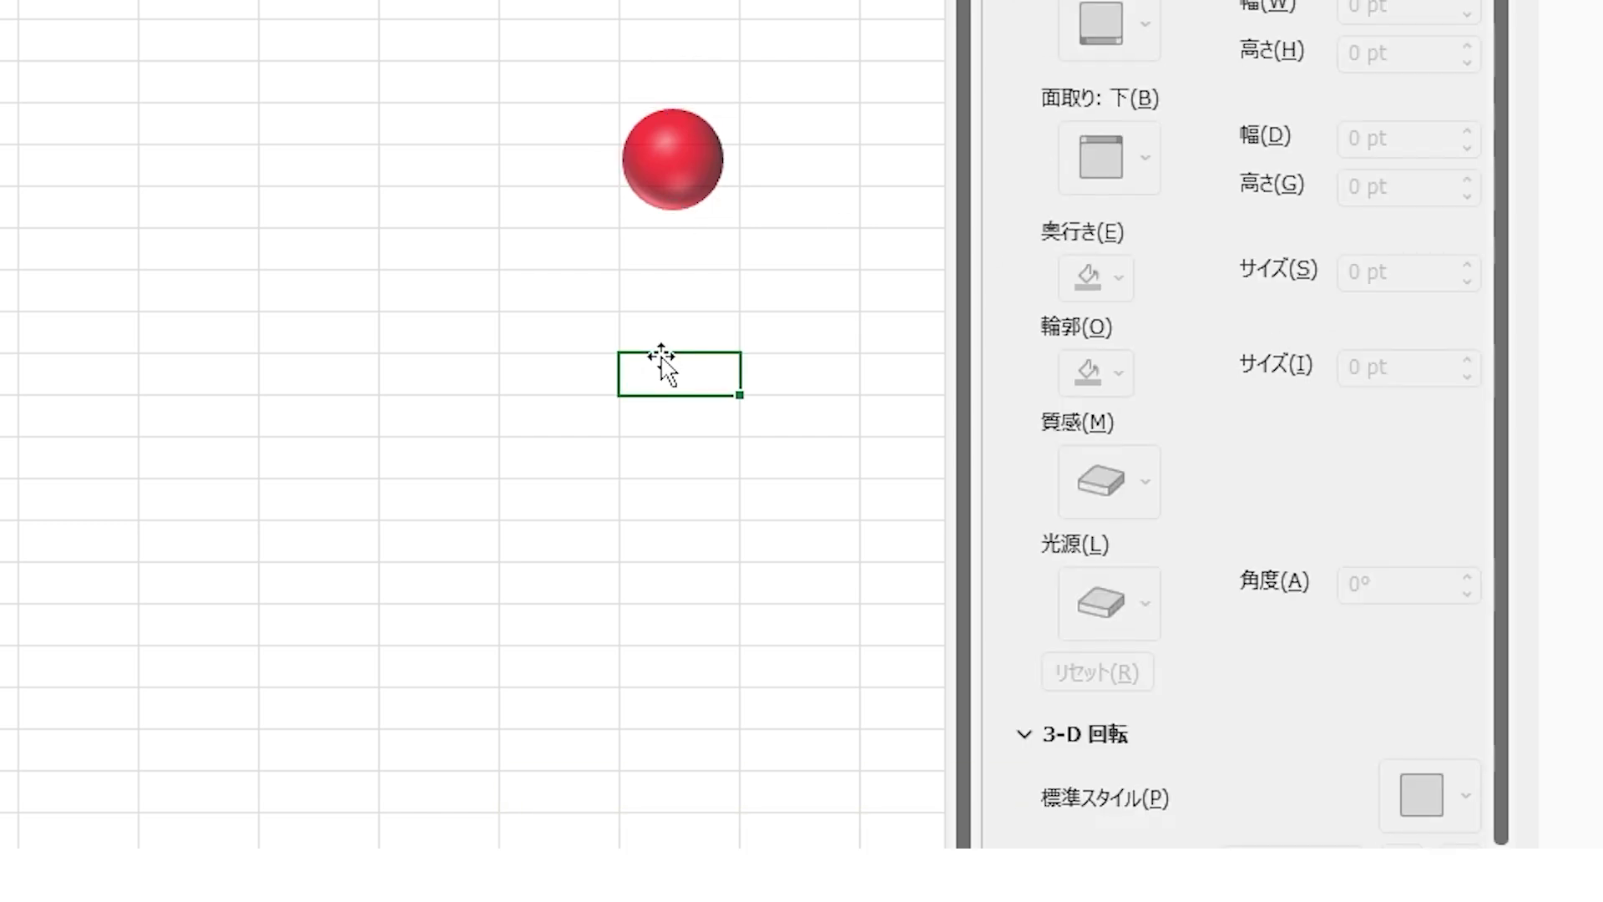
- Try the メタル material on the ball and return it to つや消し（明るめ）
{"action": "left_click", "coordinate": [681, 197]}
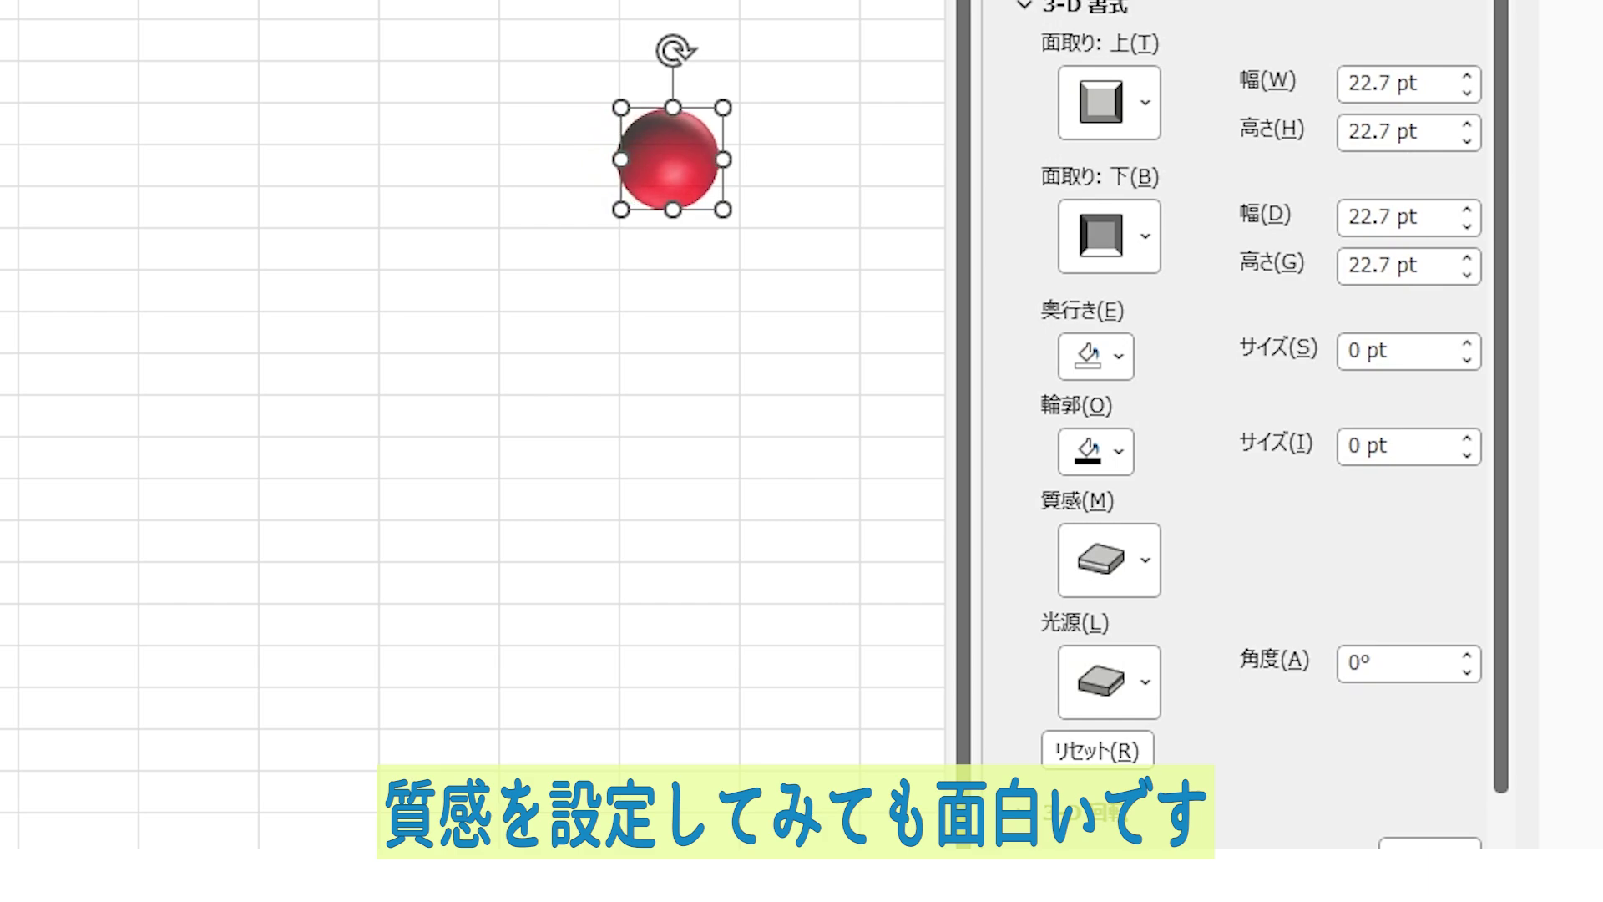
{"action": "left_click", "coordinate": [1109, 559]}
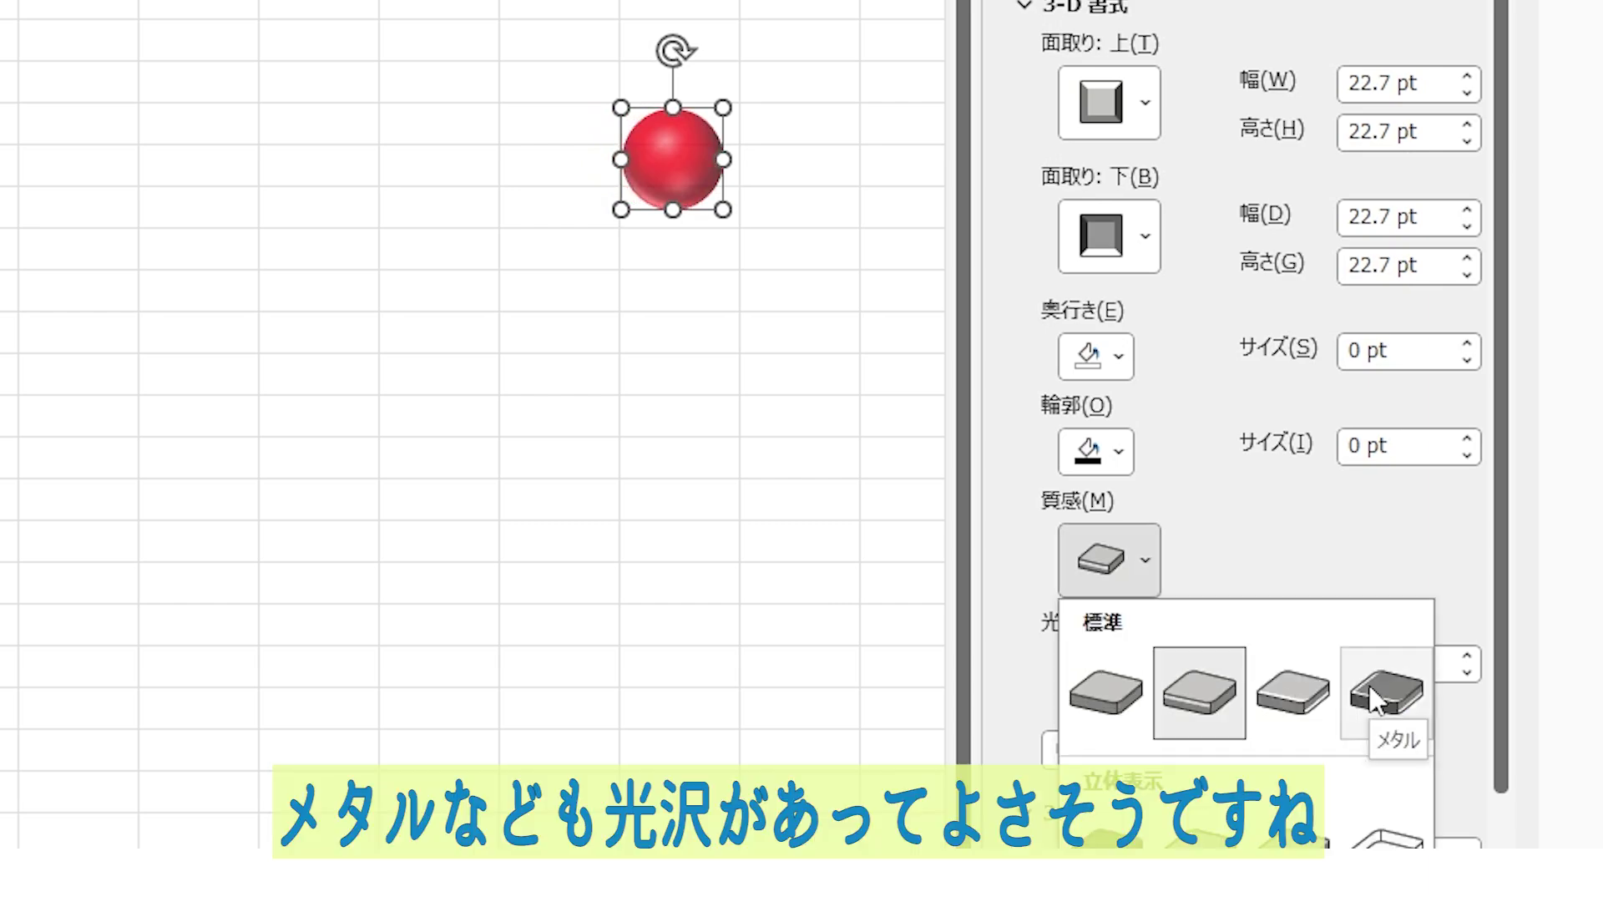
{"action": "left_click", "coordinate": [1374, 695]}
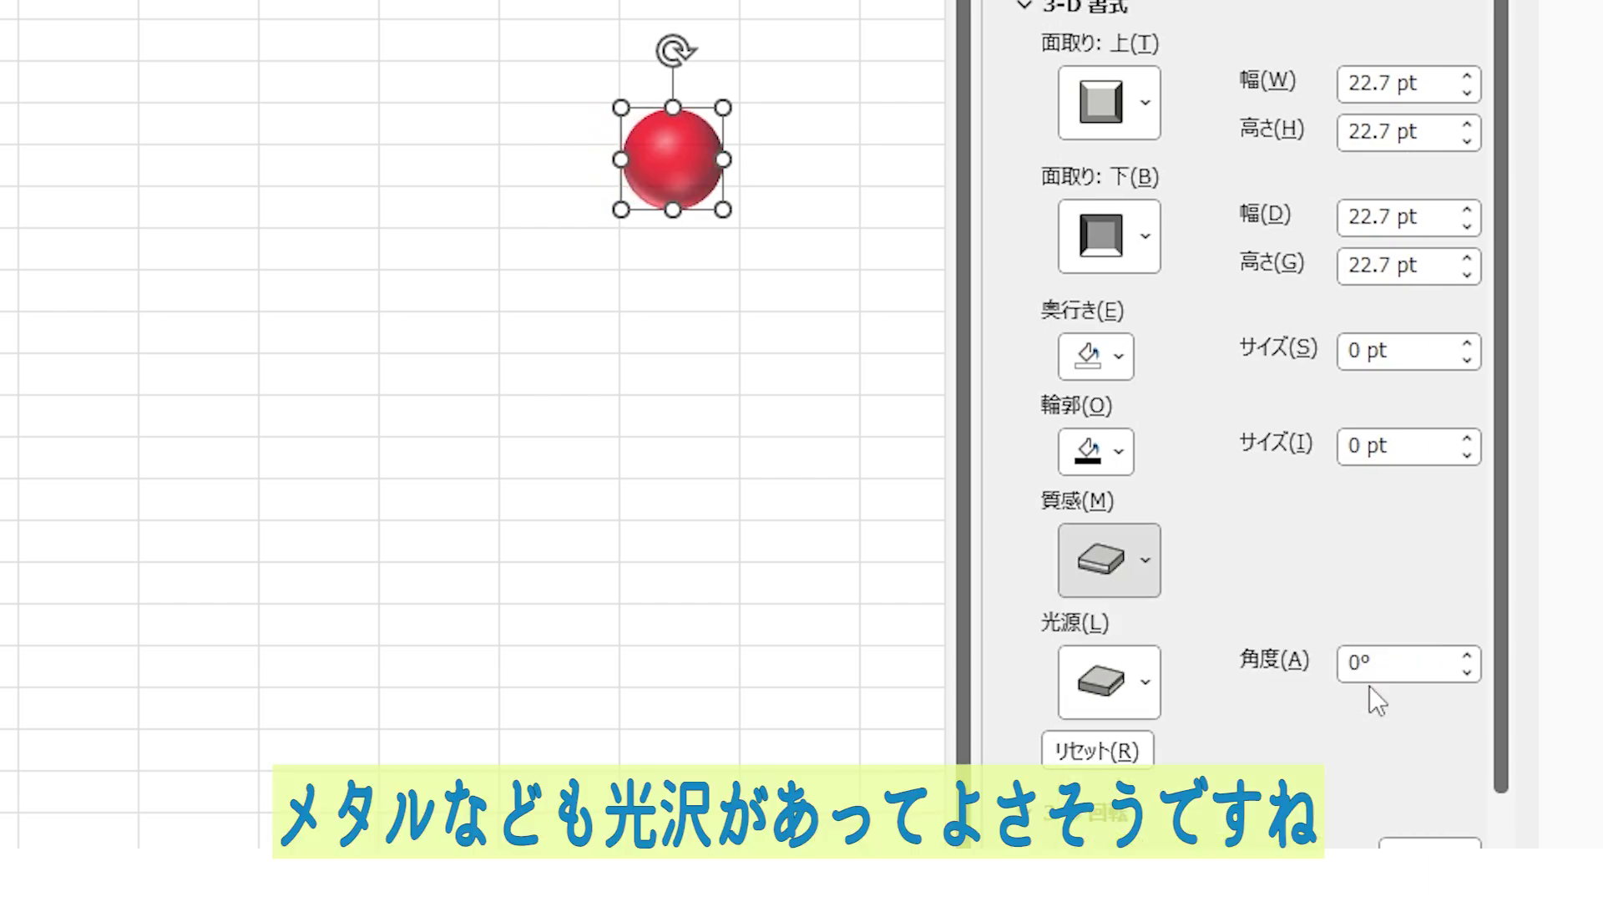
{"action": "left_click", "coordinate": [1145, 564]}
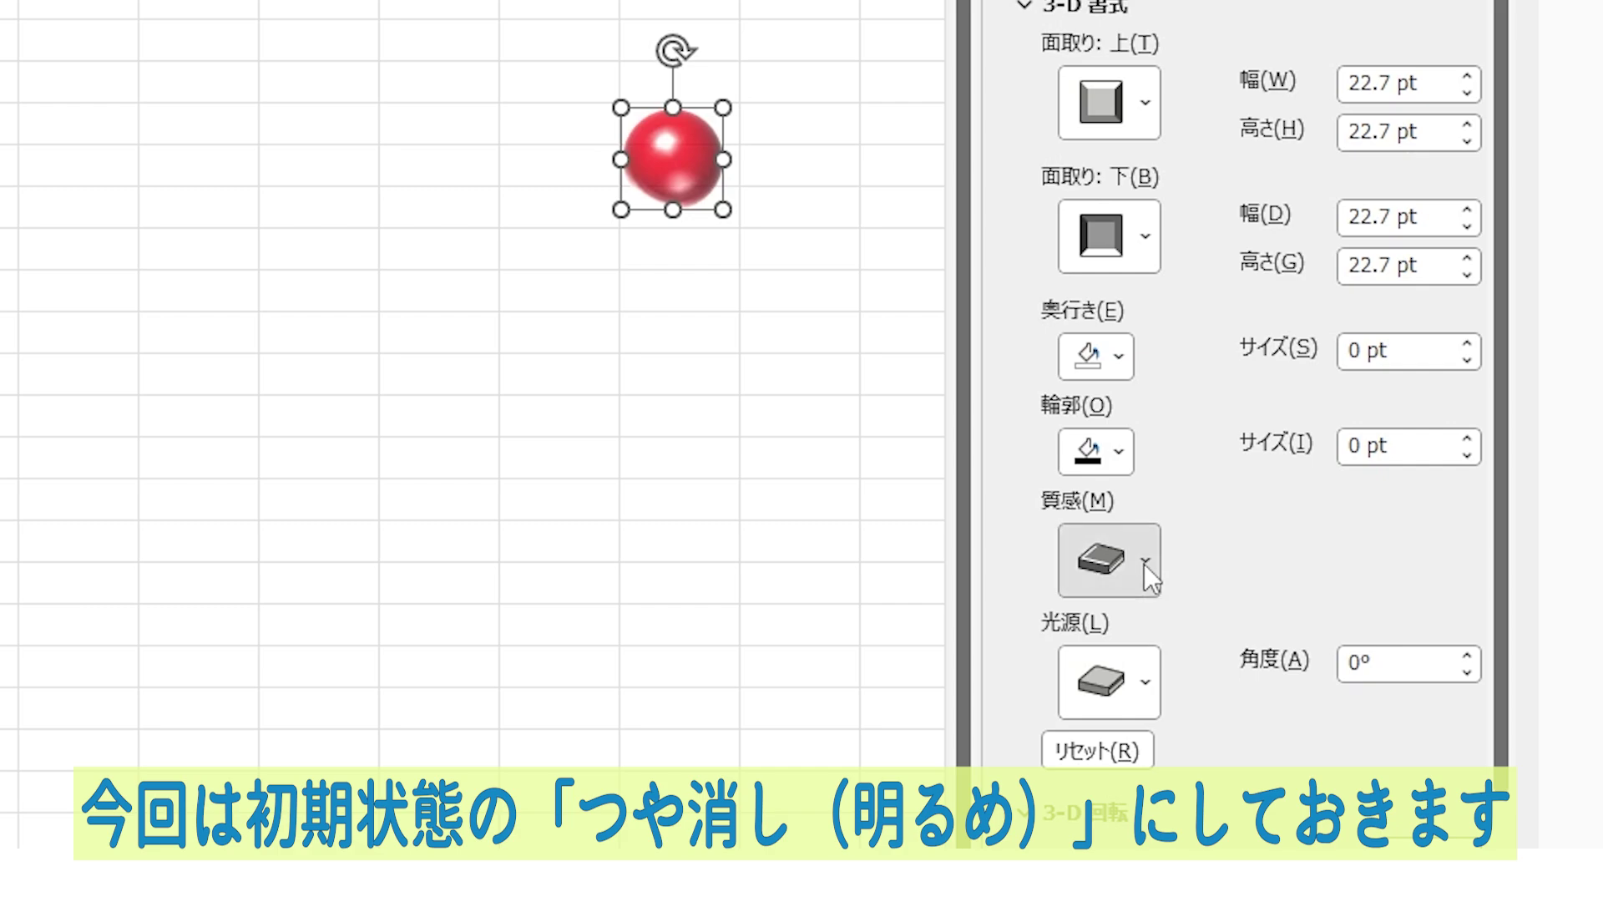
{"action": "left_click", "coordinate": [1299, 680]}
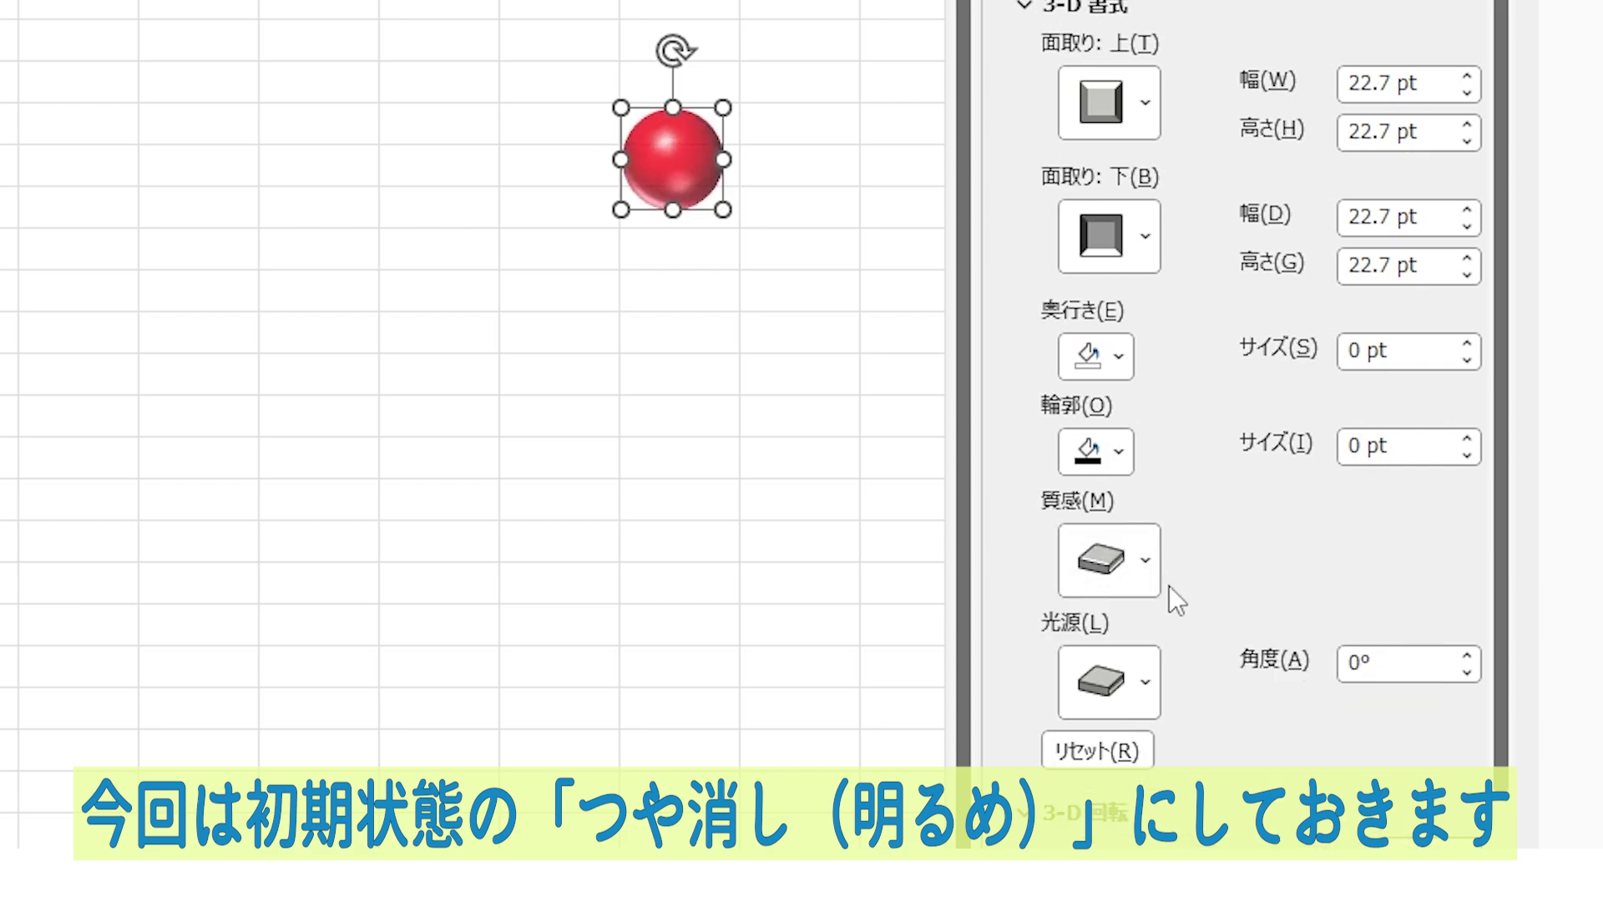
{"action": "left_click", "coordinate": [799, 500]}
- Move the red ball lower on the sheet and rotate it in the X direction with 3-D rotation
{"action": "left_click", "coordinate": [658, 158]}
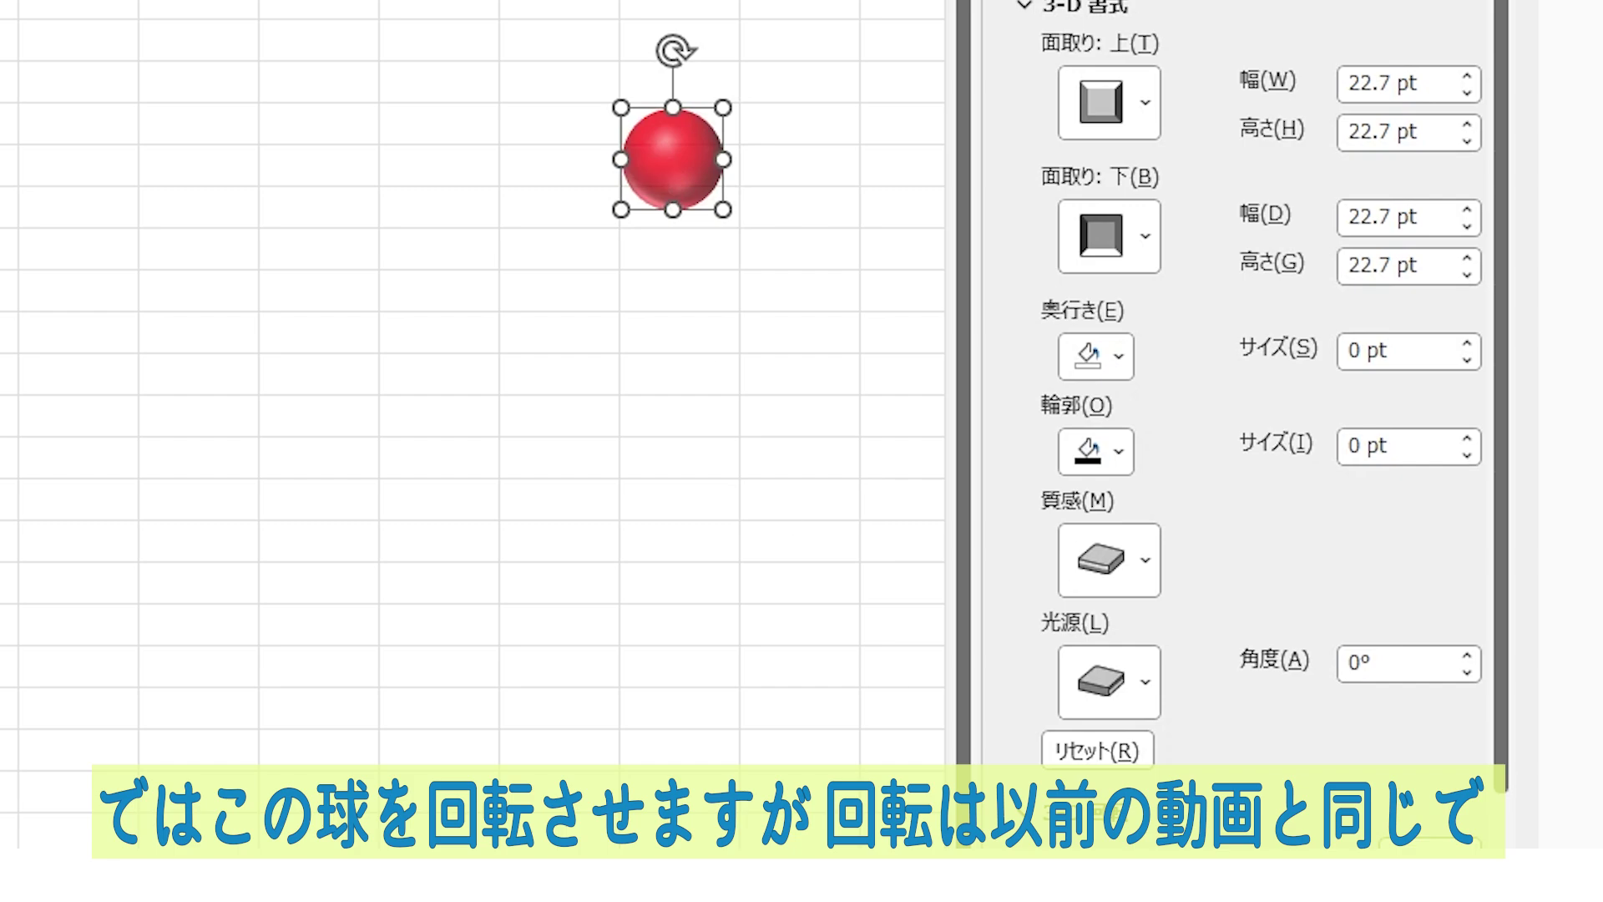
{"action": "scroll", "coordinate": [1302, 605], "scroll_direction": "down", "scroll_amount": 3}
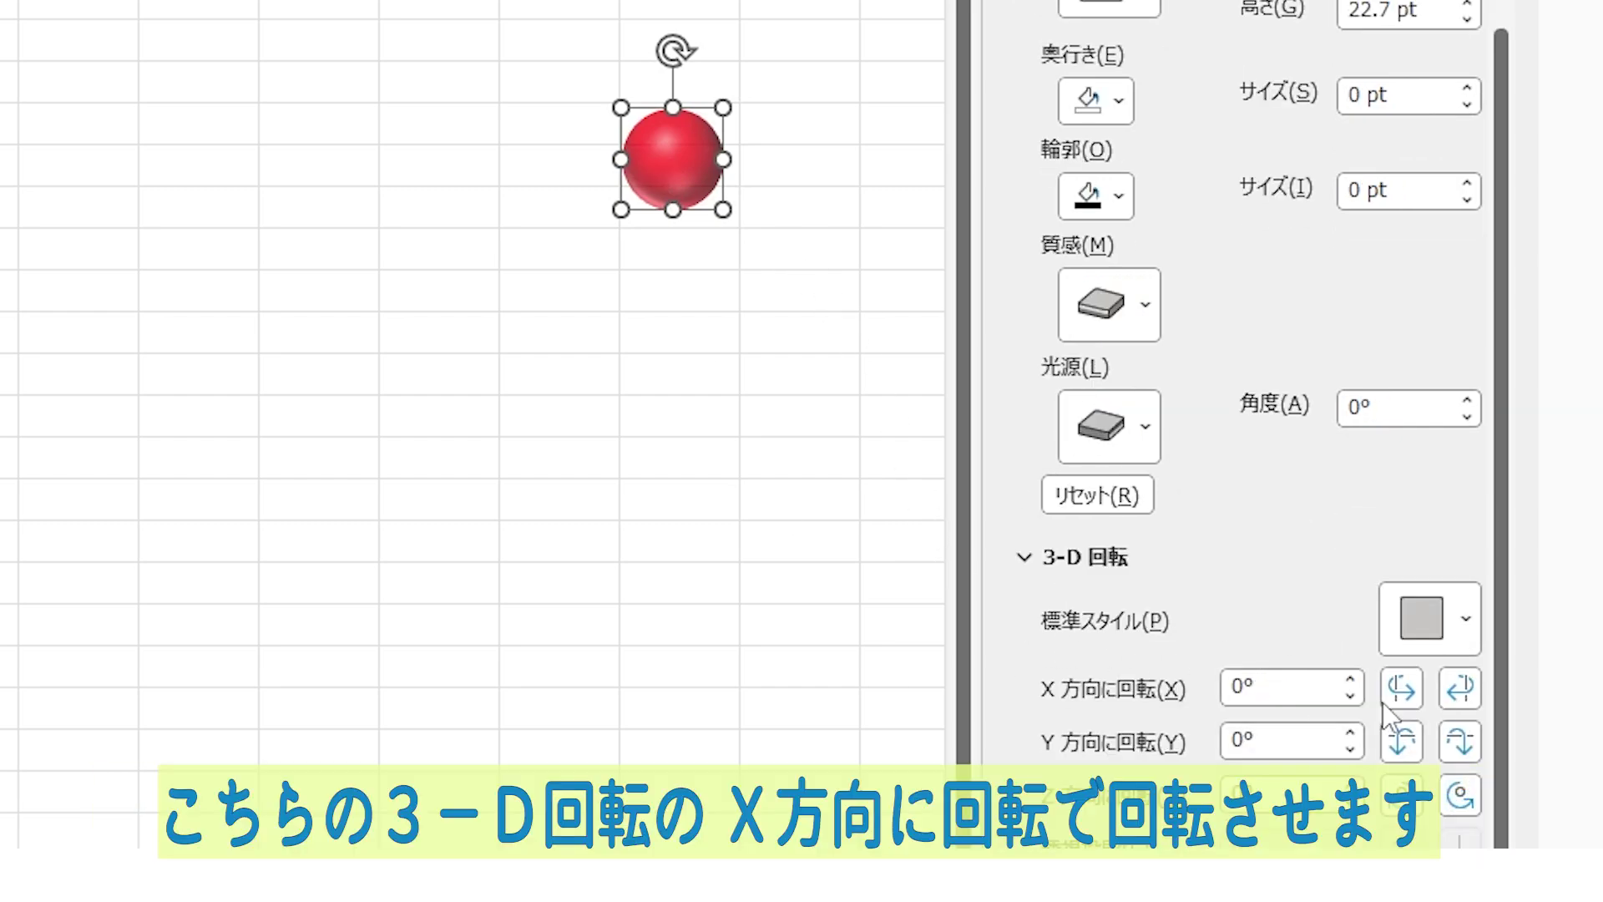
{"action": "left_click_drag", "start_coordinate": [684, 150], "coordinate": [781, 660]}
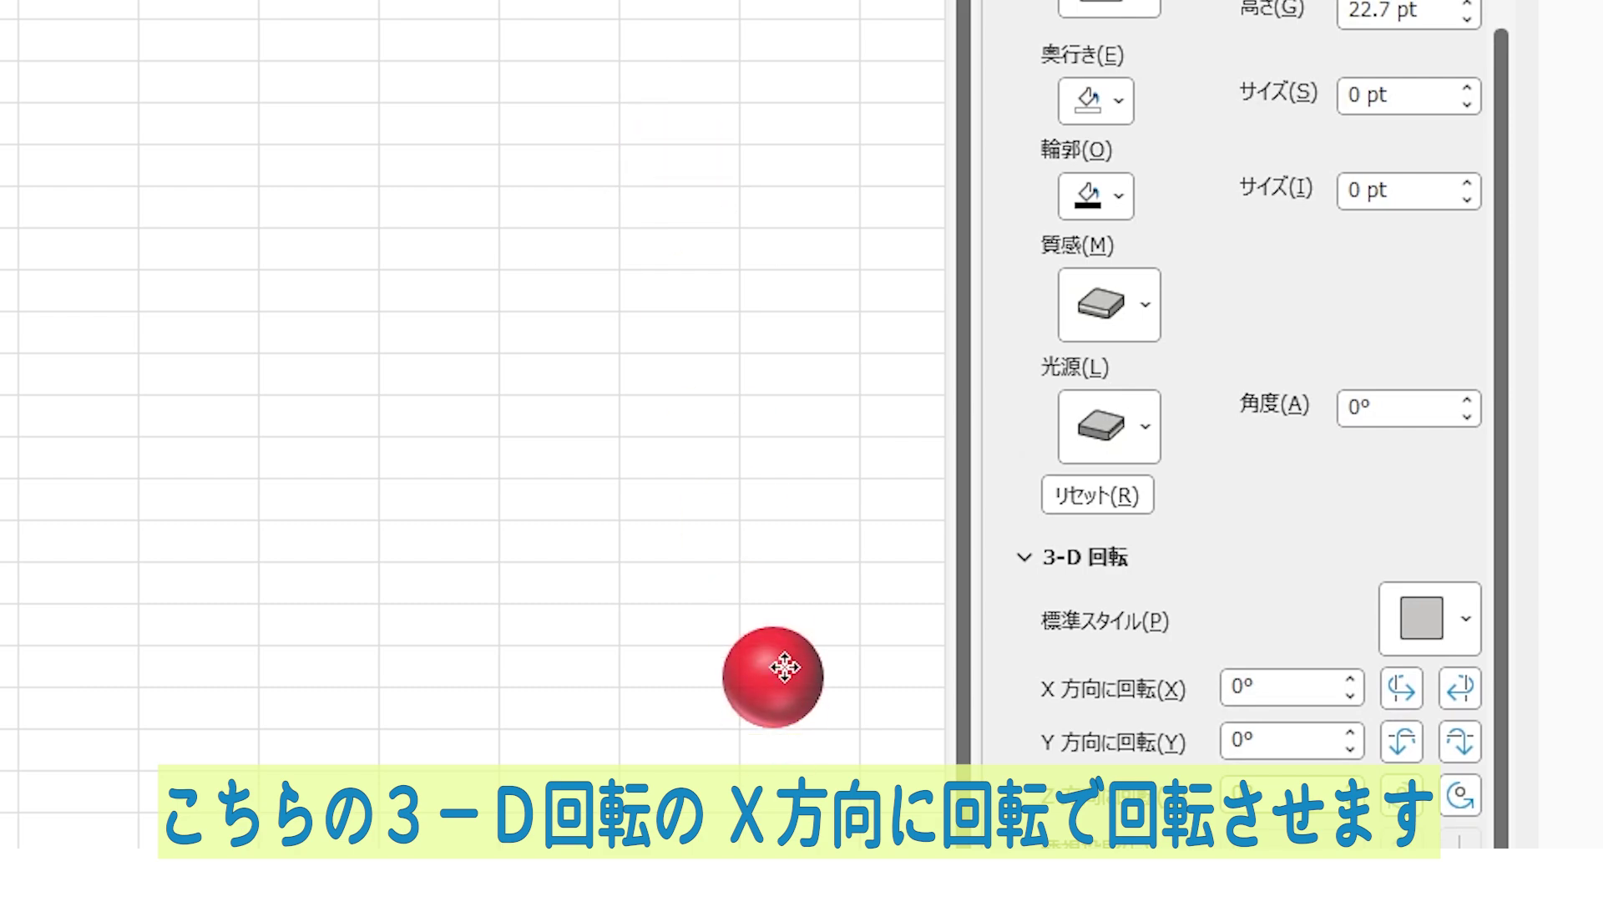
{"action": "left_click", "coordinate": [1406, 690]}
{"action": "left_click_drag", "start_coordinate": [1407, 440], "coordinate": [1401, 436]}
{"action": "left_click", "coordinate": [1039, 451]}
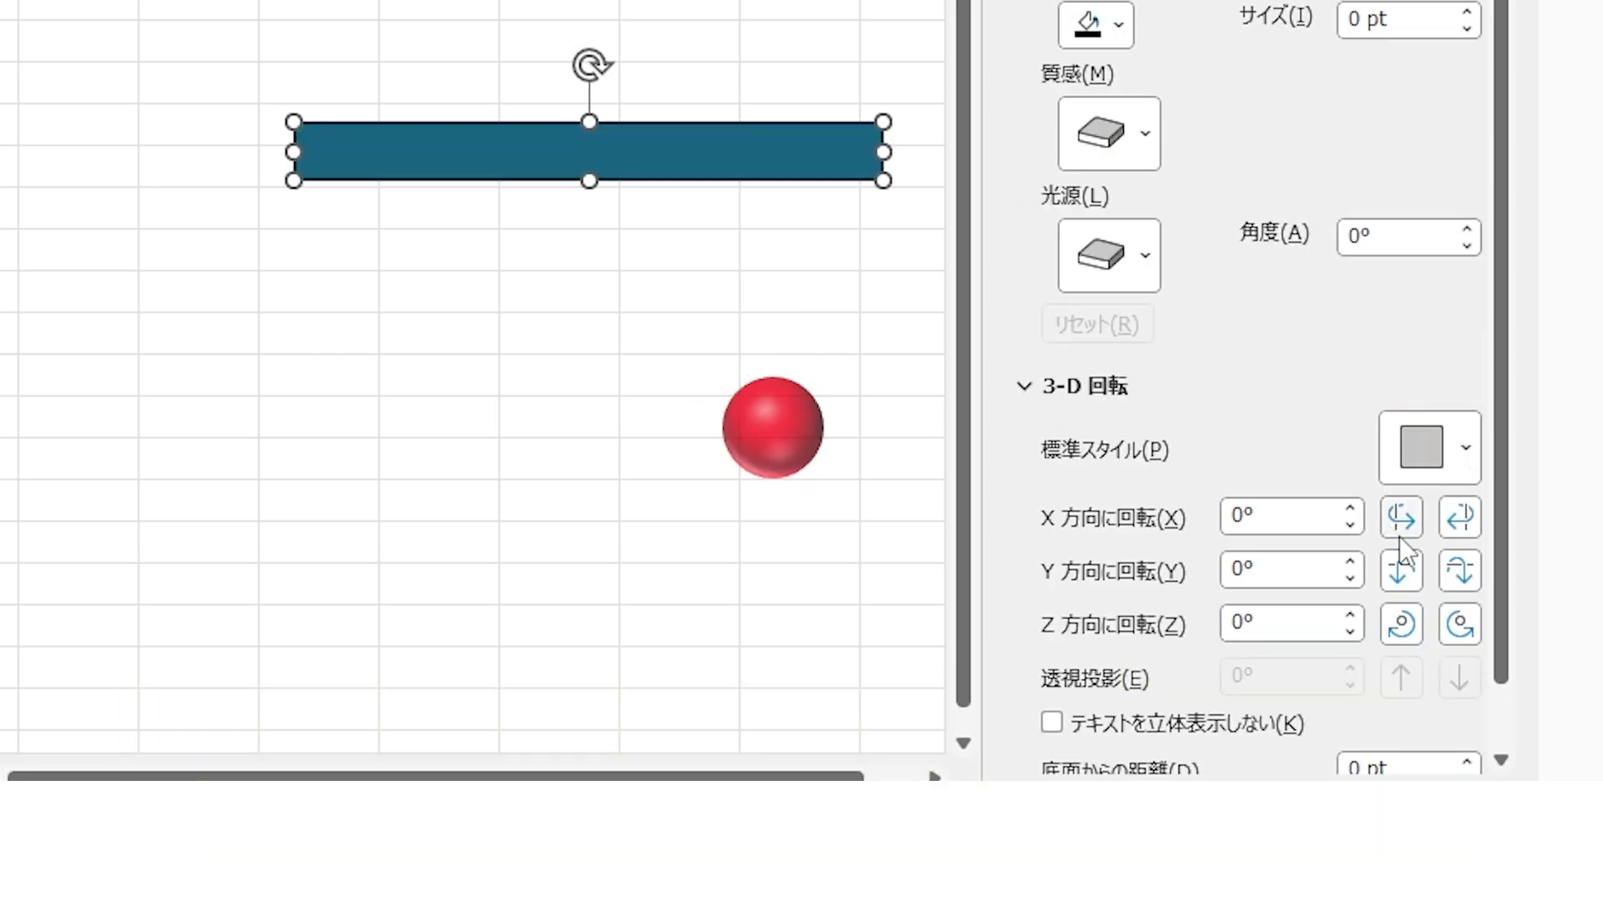
- Rotate the blue rectangle and the red ball separately in the X direction, and reset the ball's X rotation to 0°
{"action": "left_click_drag", "start_coordinate": [1417, 516], "coordinate": [1405, 516]}
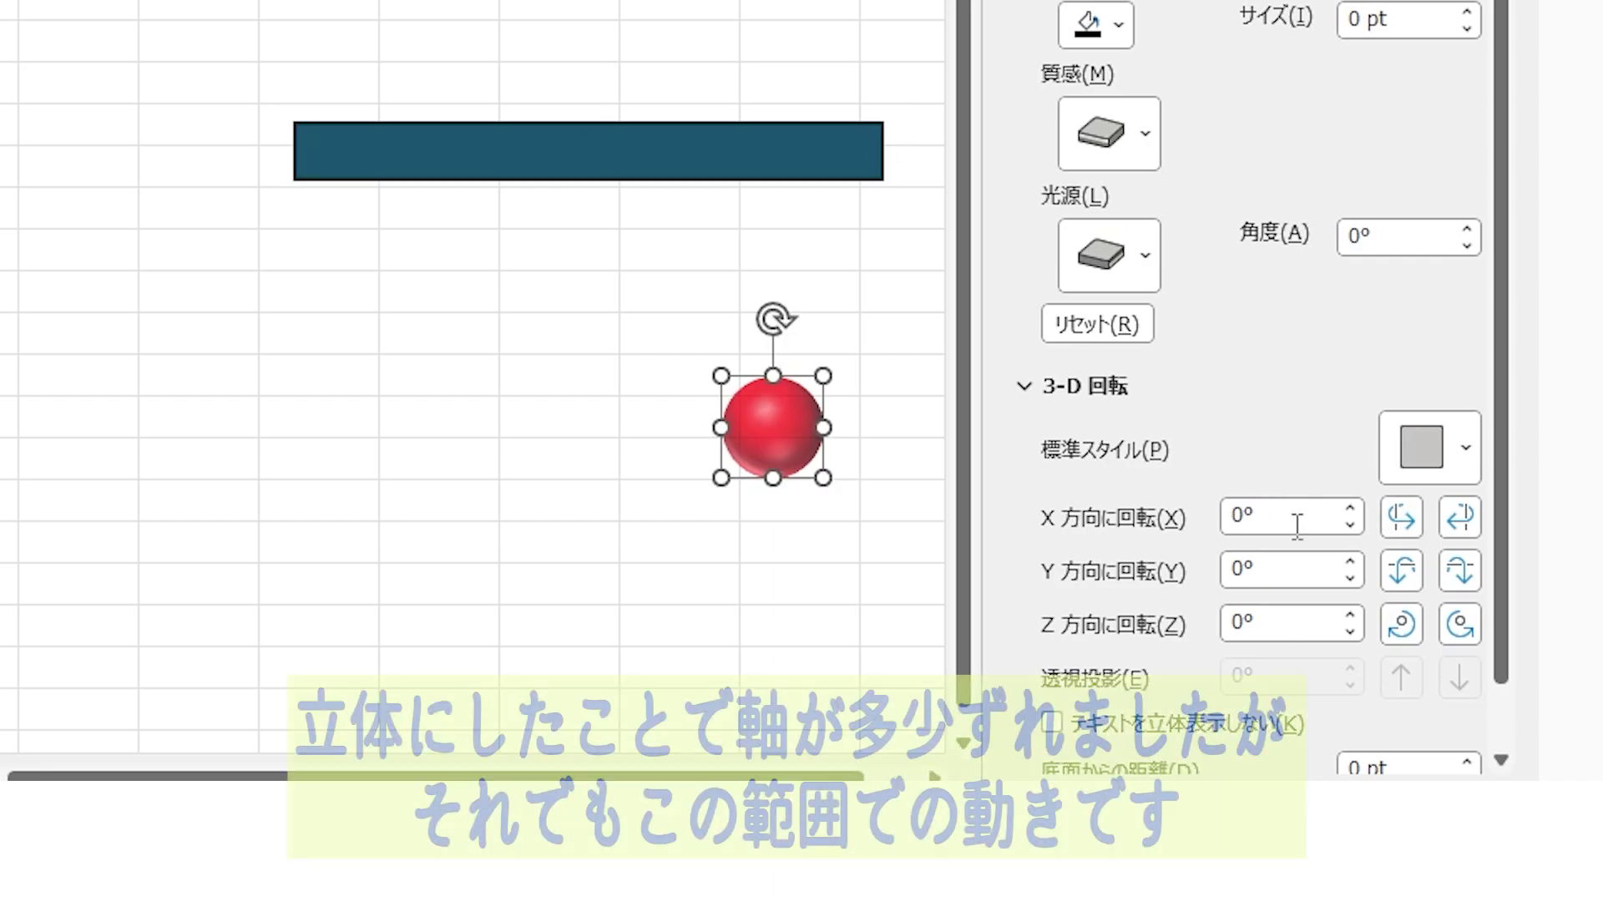
{"action": "left_click_drag", "start_coordinate": [1403, 517], "coordinate": [1413, 521]}
{"action": "left_click", "coordinate": [1171, 526]}
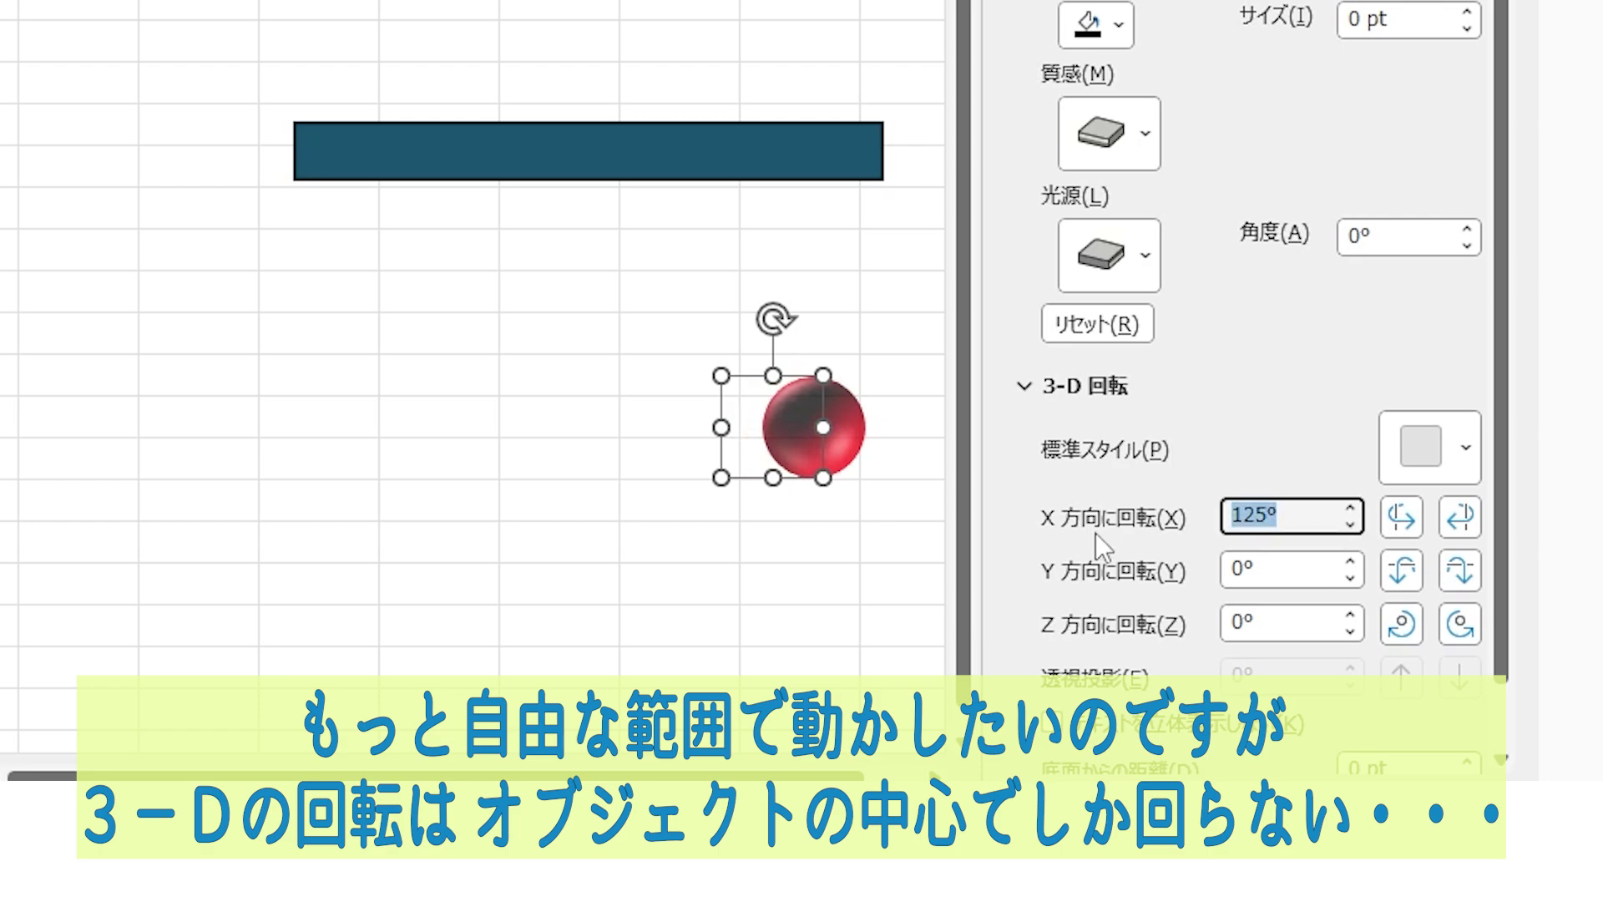
{"action": "type", "text": "0"}
{"action": "left_click", "coordinate": [558, 466]}
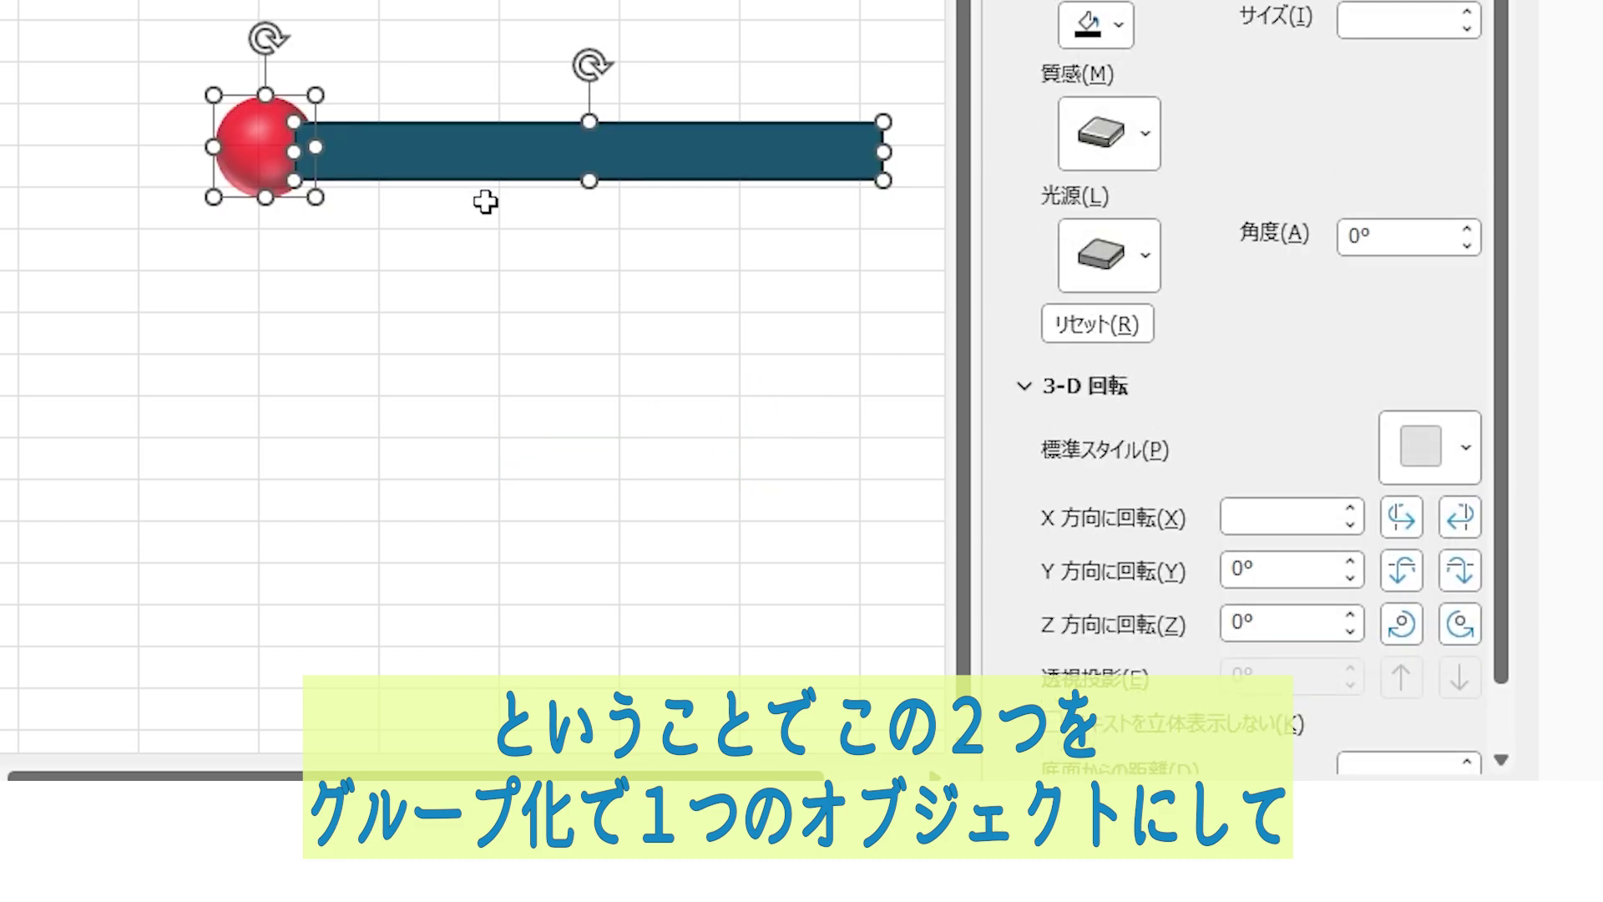
- Group the red ball with the blue rectangle it overlaps into a single object
{"action": "left_click", "coordinate": [544, 380]}
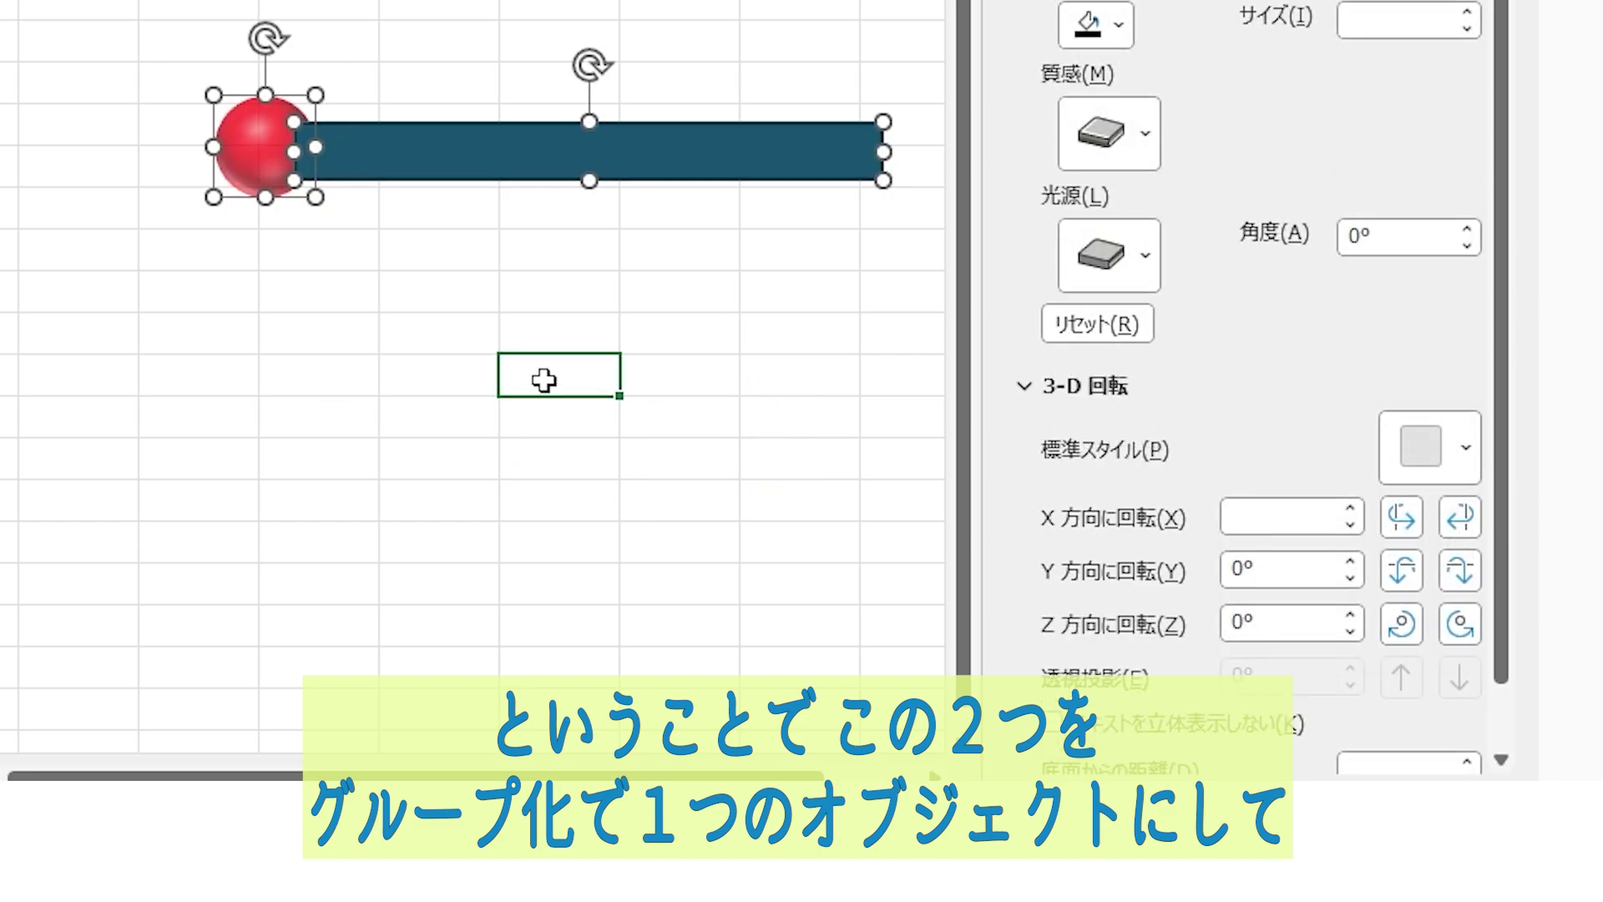
{"action": "left_click", "coordinate": [275, 170]}
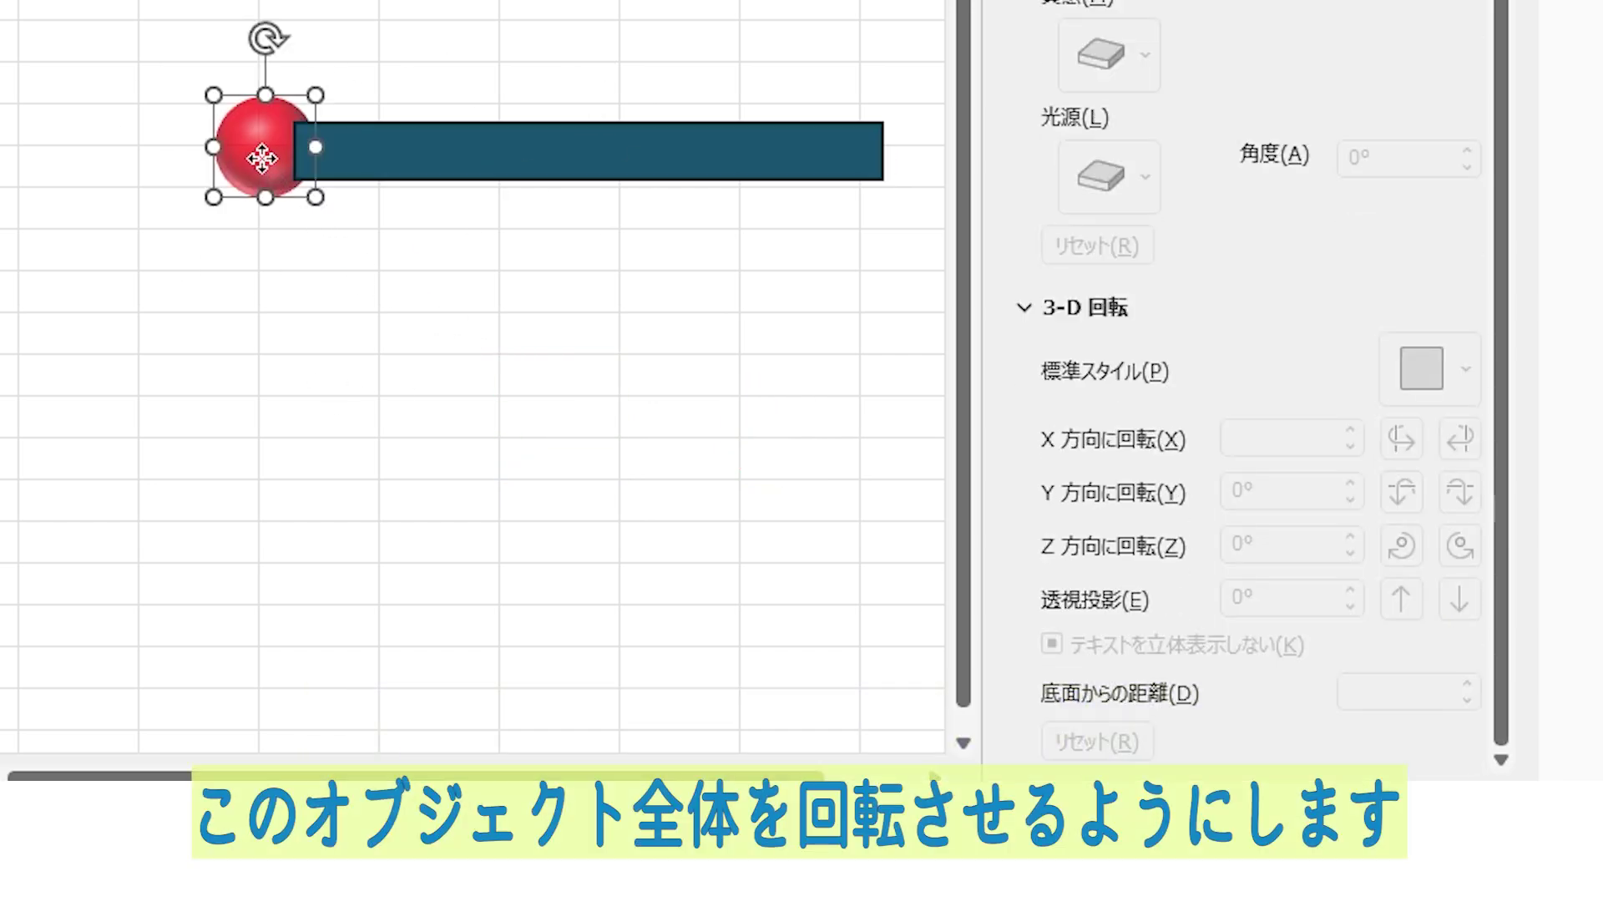
{"action": "left_click", "coordinate": [411, 161], "text": "shift"}
{"action": "right_click", "coordinate": [410, 159]}
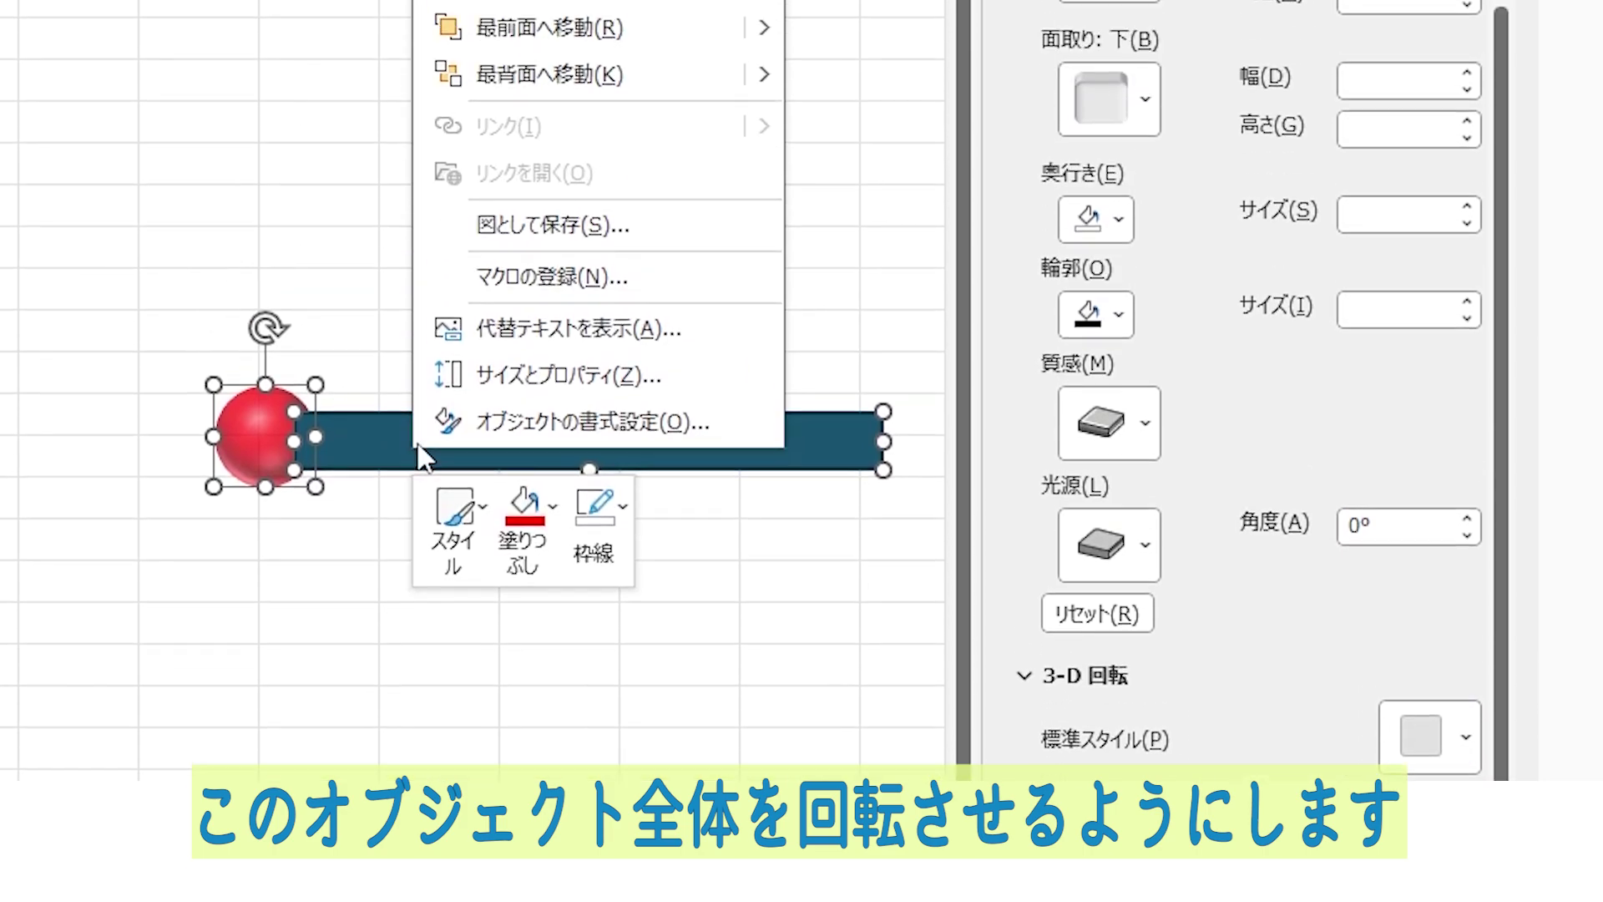
{"action": "mouse_move", "coordinate": [555, 198]}
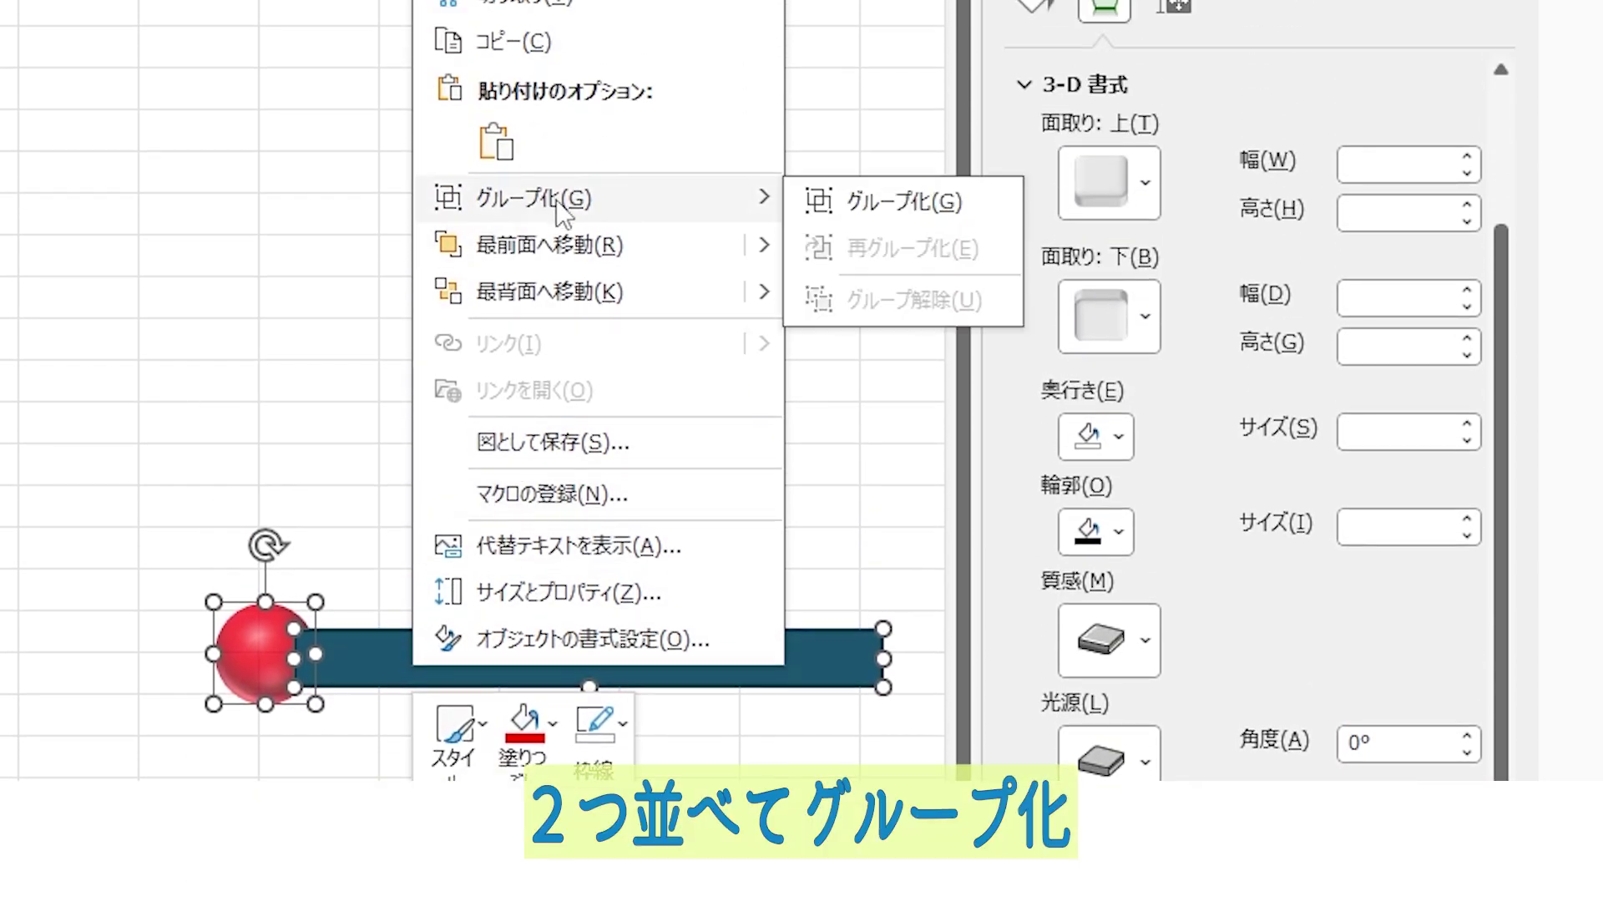
{"action": "left_click", "coordinate": [900, 212]}
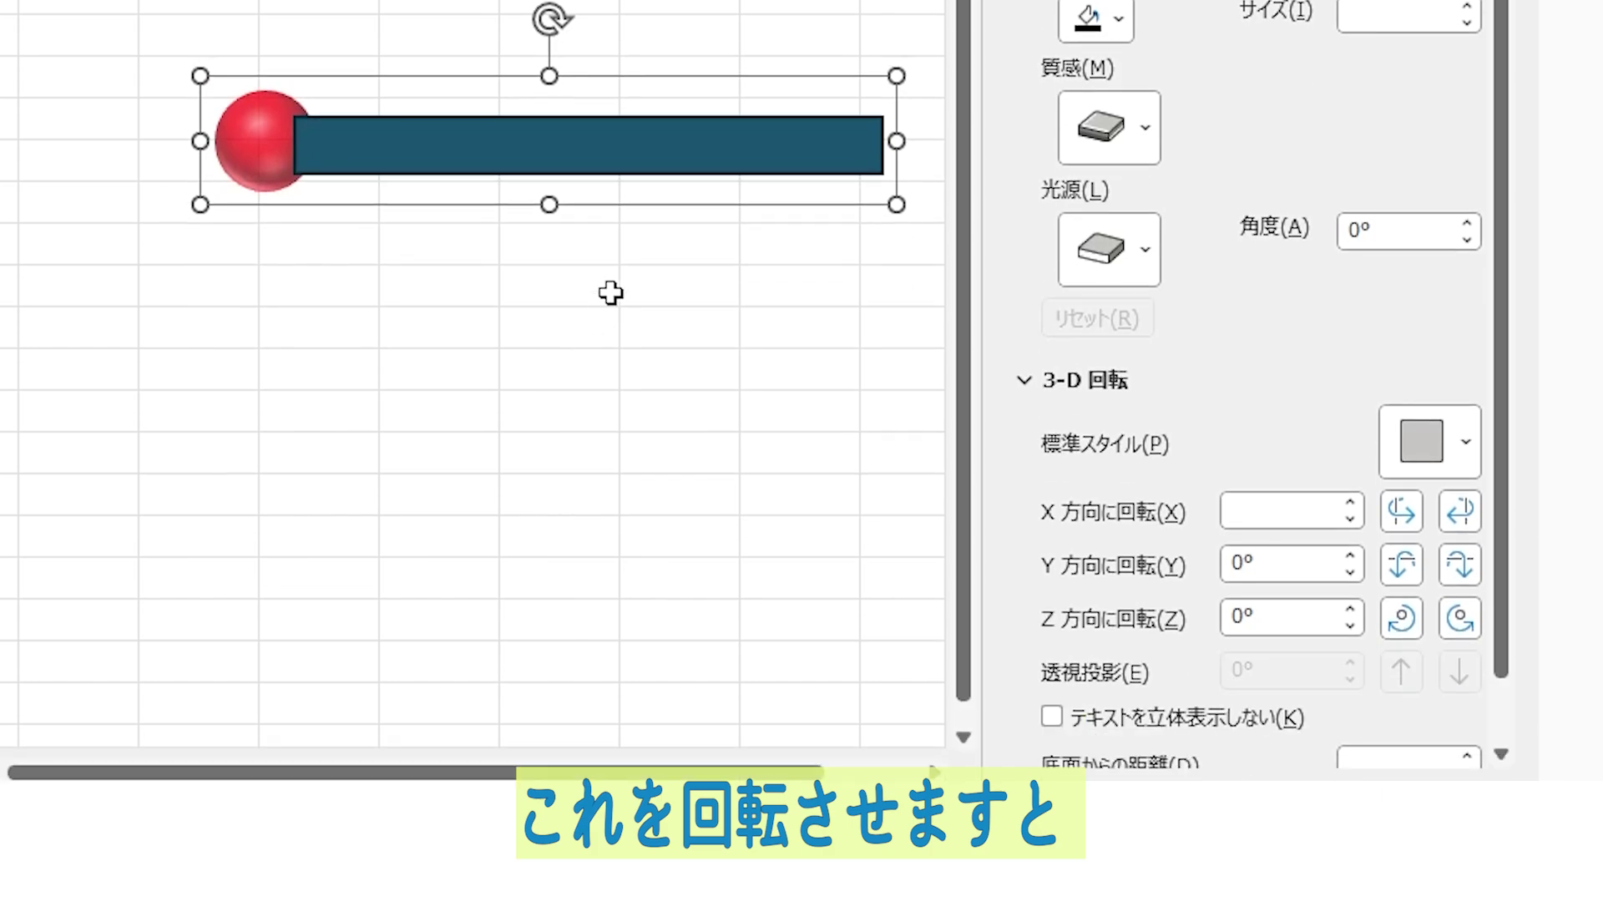
- Rotate the grouped ball and filled rectangle stepwise in the X direction, passing 115°, to swing the ball across
{"action": "left_click", "coordinate": [1403, 510]}
{"action": "left_click", "coordinate": [1403, 511]}
{"action": "left_click_drag", "start_coordinate": [1410, 511], "coordinate": [1409, 512]}
{"action": "left_click", "coordinate": [1402, 512]}
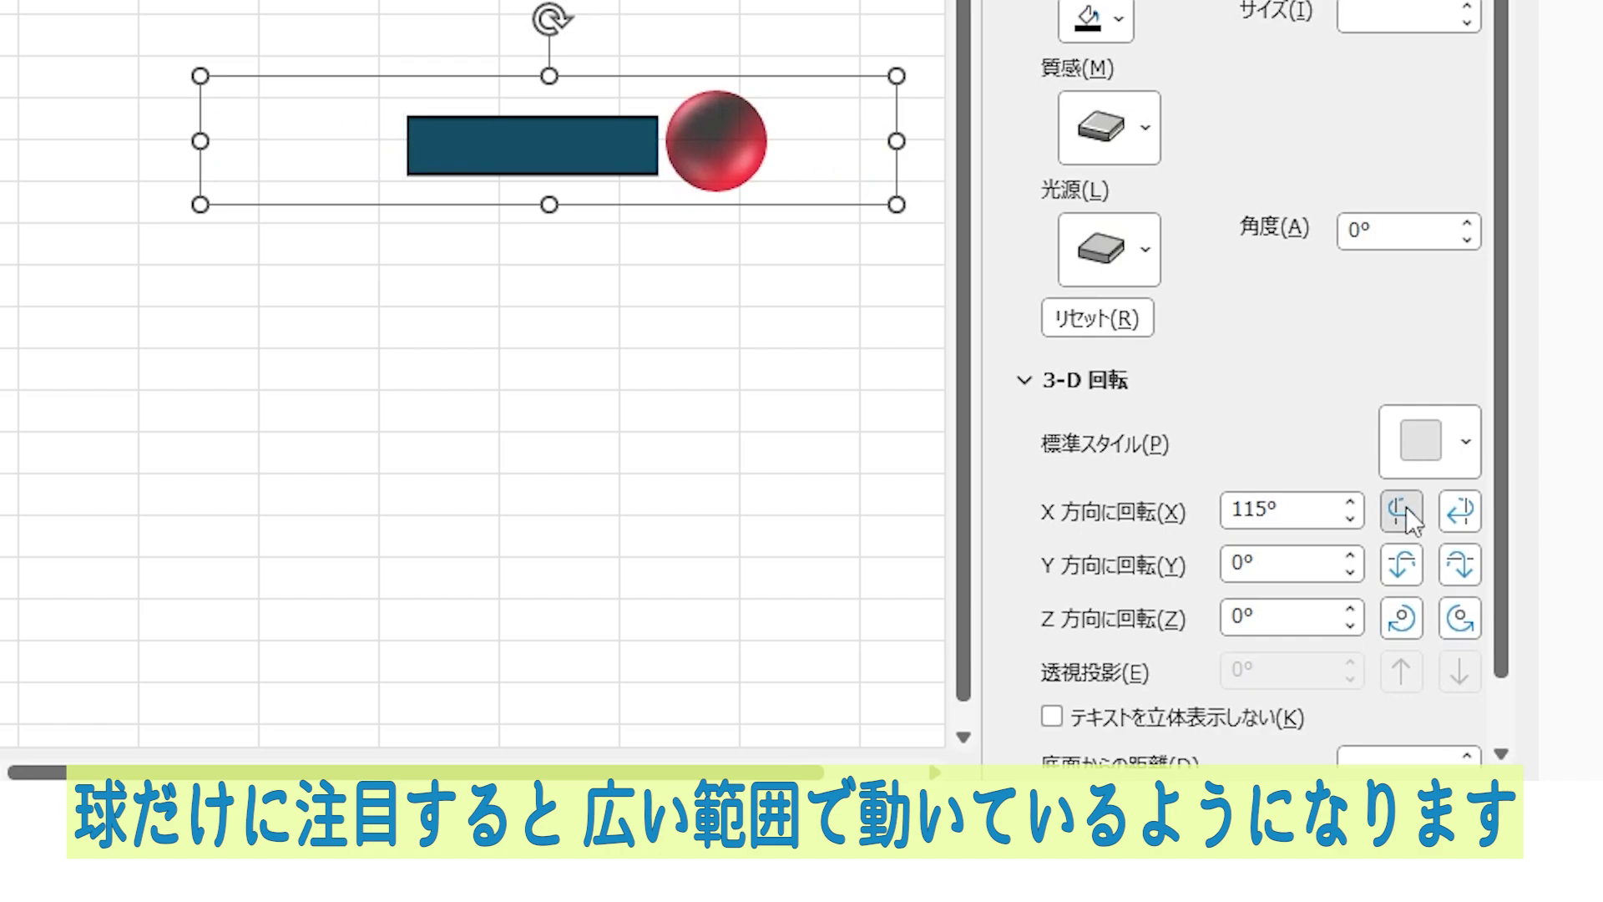
{"action": "left_click", "coordinate": [1402, 511]}
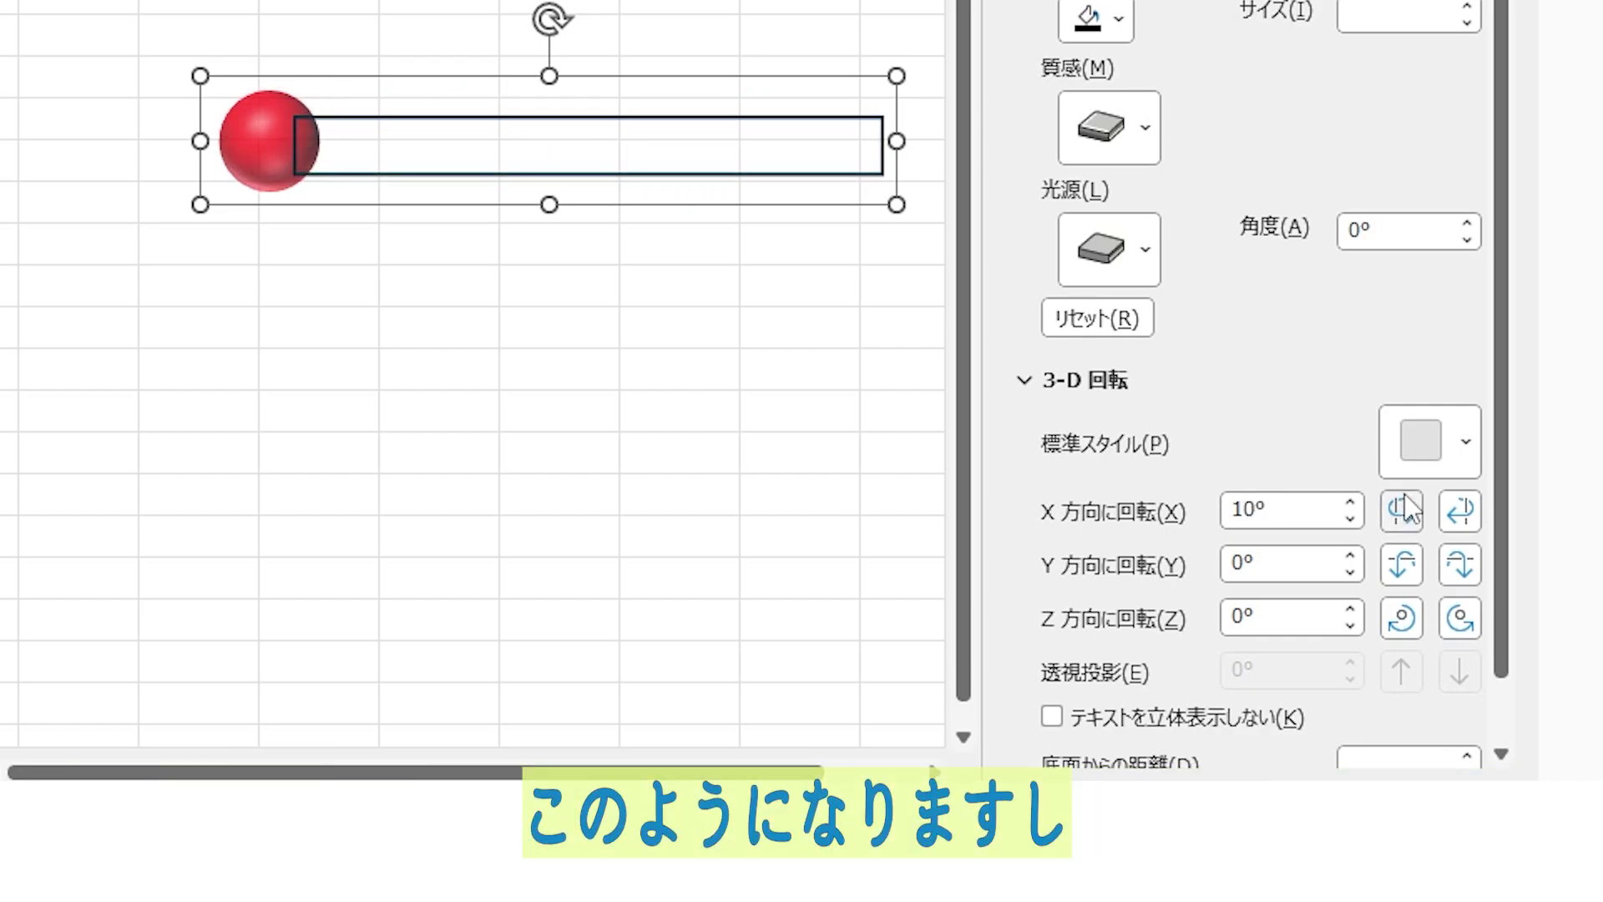
- Keep rotating the group in the X direction with the rectangle's fill and outline removed, so only the ball swings
{"action": "left_click", "coordinate": [1405, 497]}
{"action": "left_click", "coordinate": [1405, 497]}
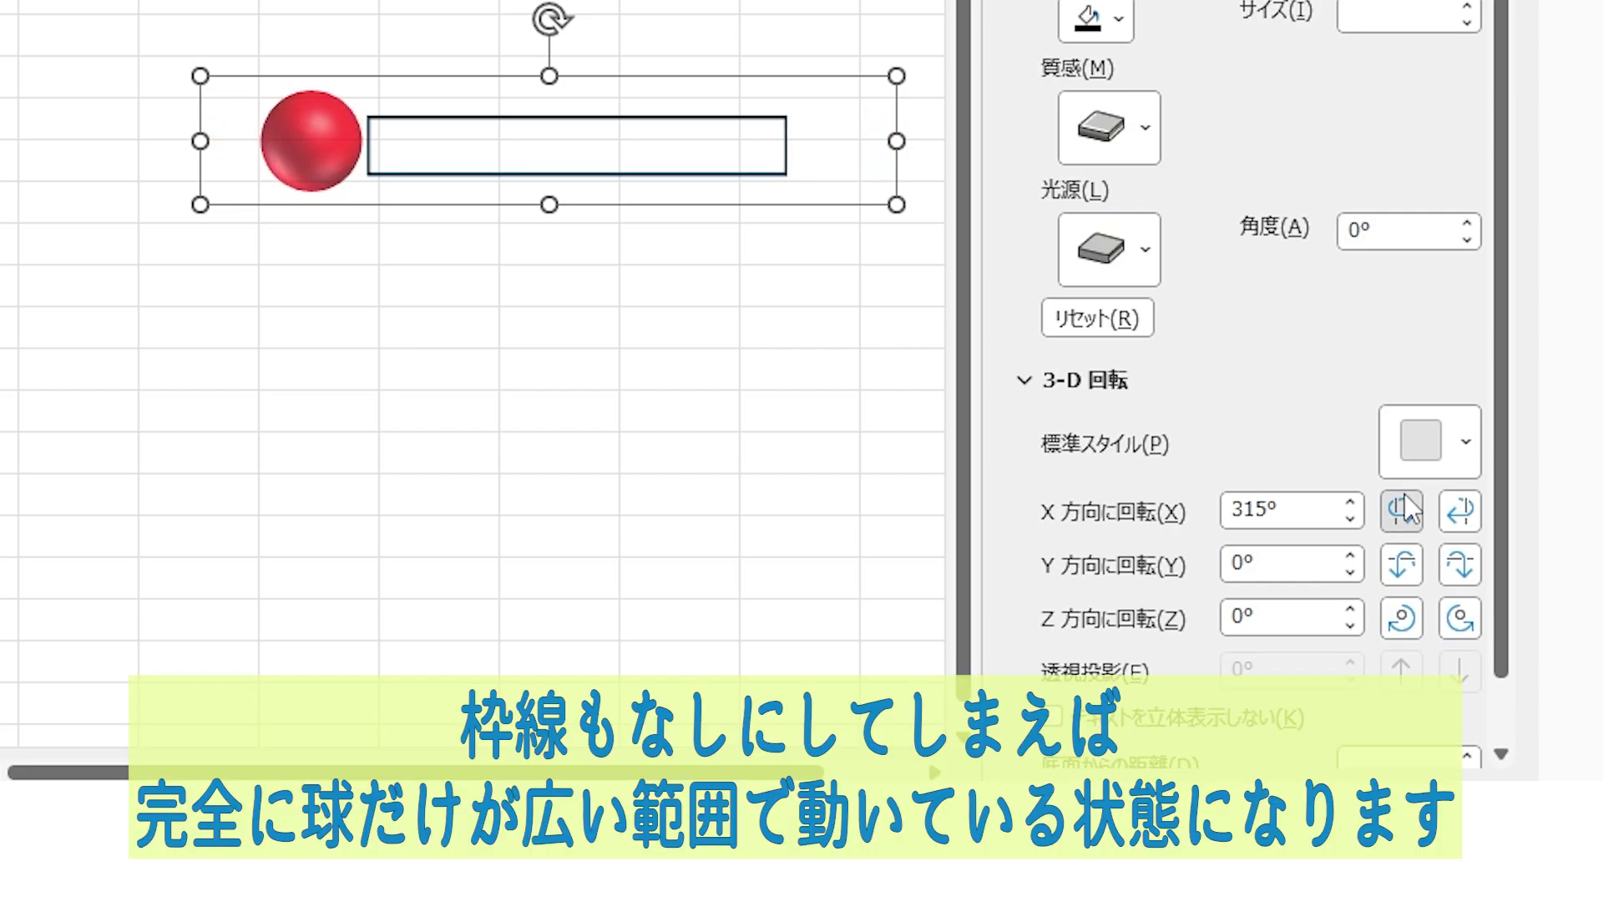
{"action": "left_click", "coordinate": [1404, 501]}
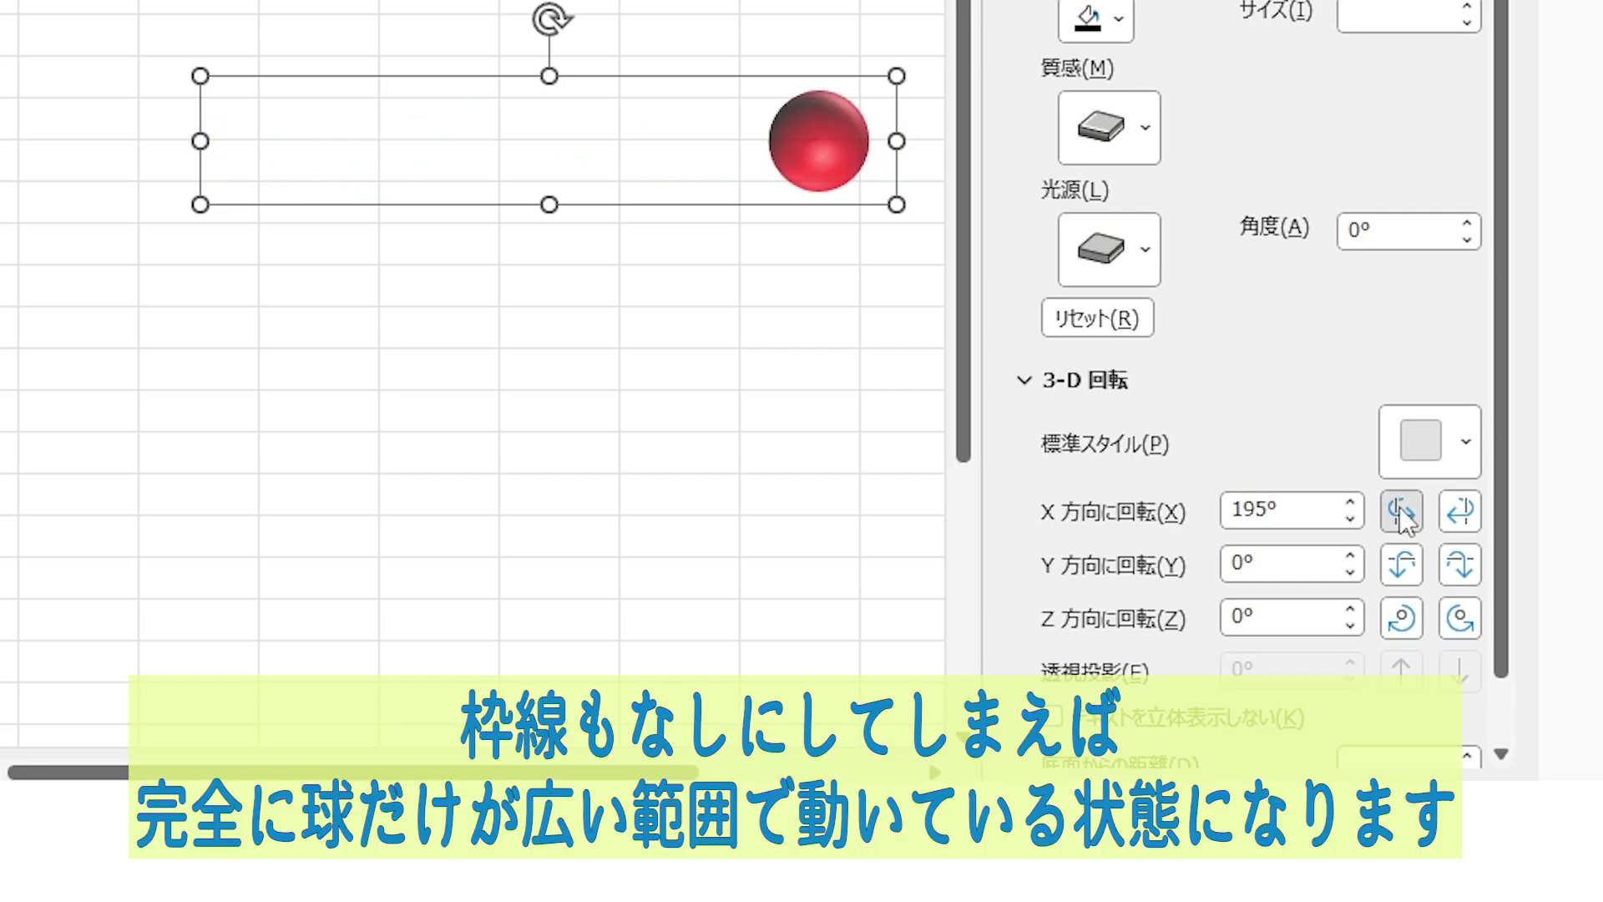
{"action": "left_click", "coordinate": [1402, 510]}
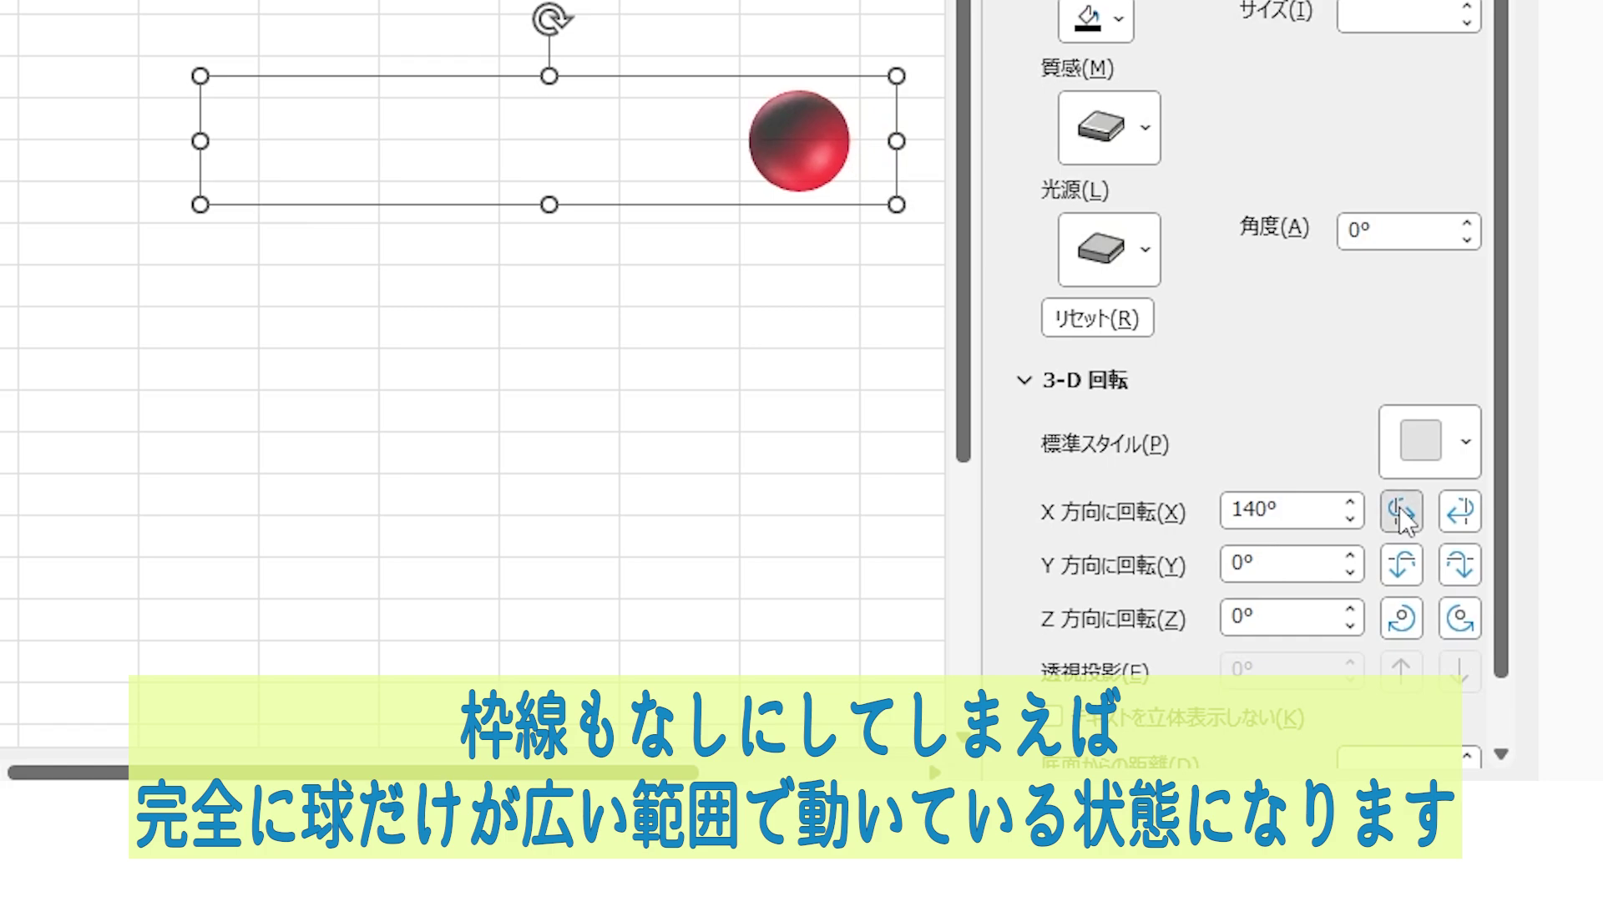
{"action": "left_click", "coordinate": [1402, 511]}
{"action": "left_click", "coordinate": [1403, 512]}
{"action": "left_click", "coordinate": [1403, 511]}
{"action": "left_click", "coordinate": [1403, 511]}
{"action": "left_click", "coordinate": [1402, 511]}
{"action": "left_click", "coordinate": [1402, 511]}
{"action": "left_click", "coordinate": [1402, 512]}
{"action": "left_click", "coordinate": [1402, 511]}
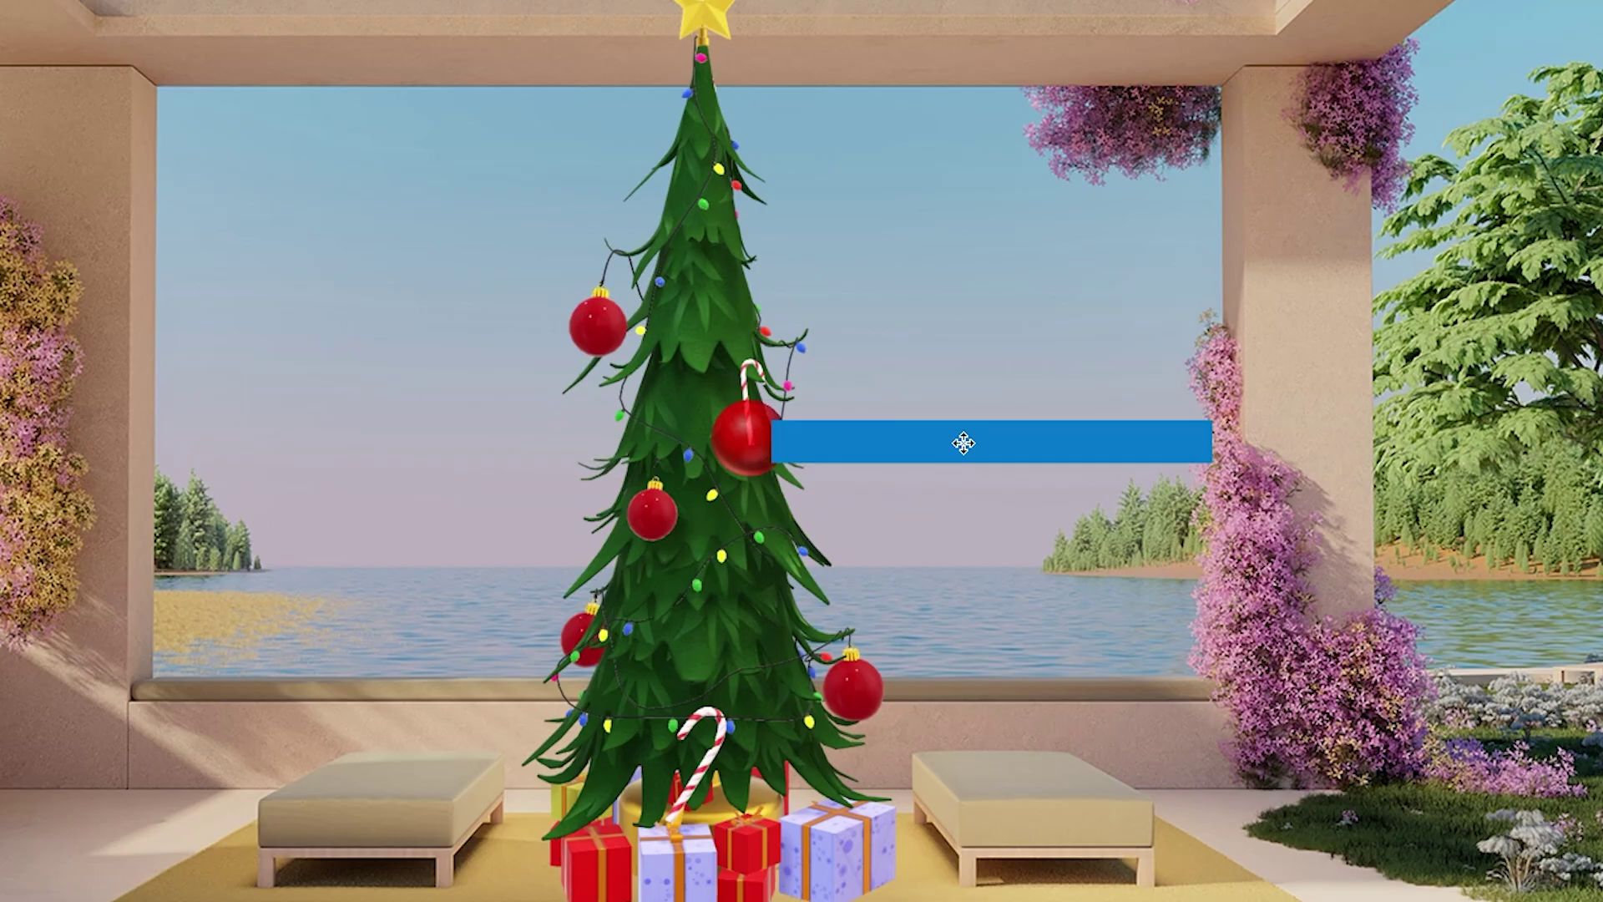
- Ungroup the red ball and the blue bar in the Christmas tree scene
{"action": "left_click", "coordinate": [963, 442]}
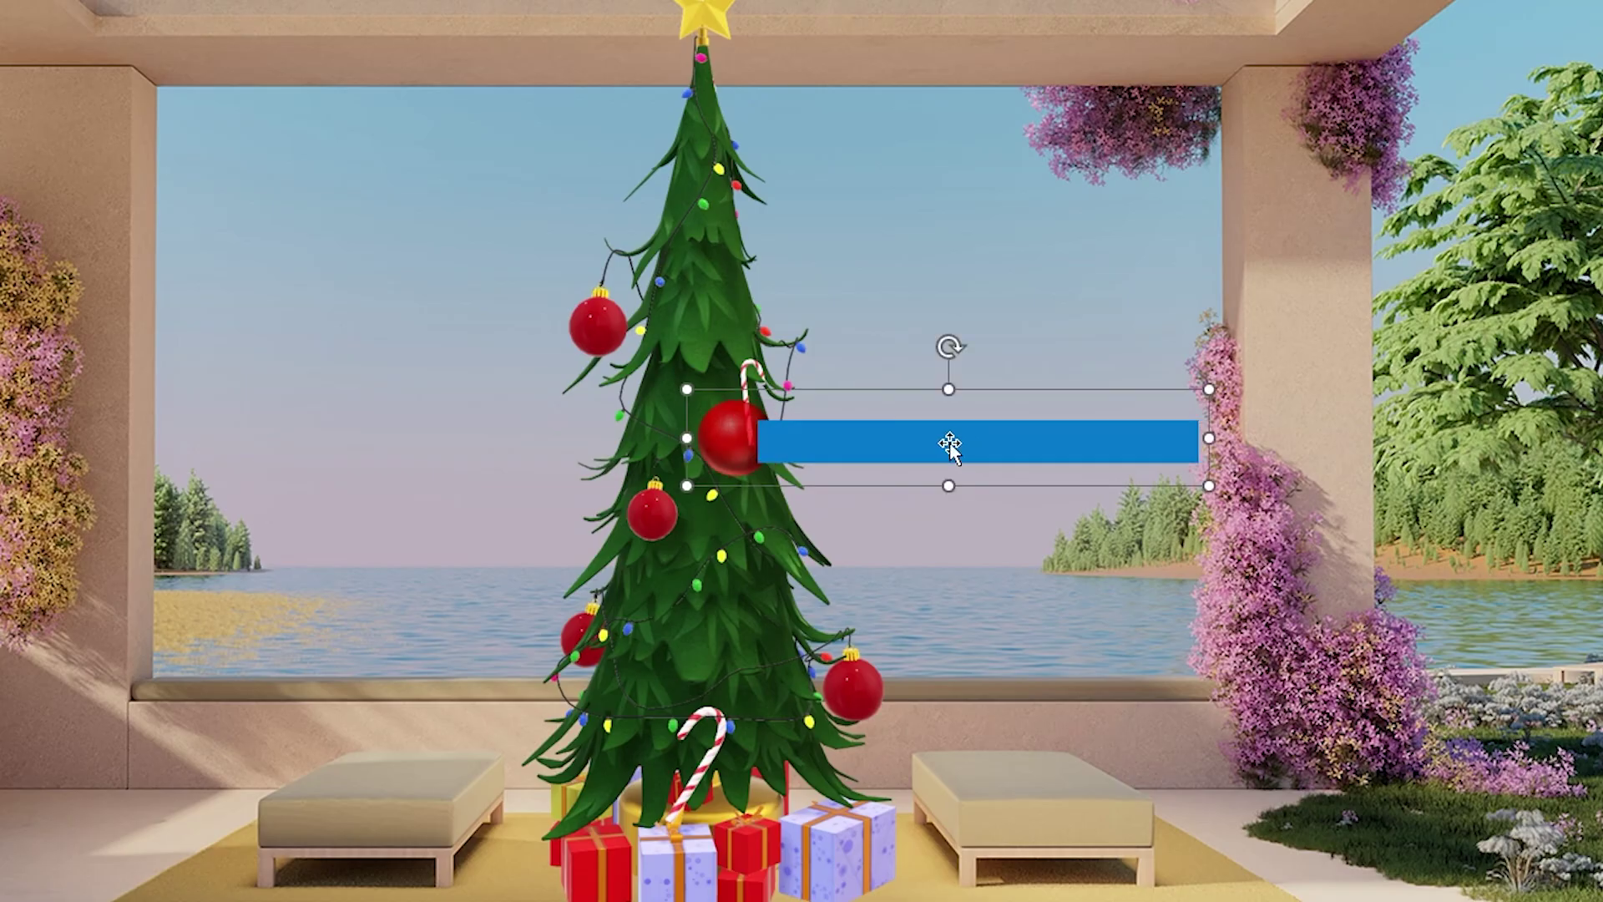
{"action": "right_click", "coordinate": [949, 441]}
{"action": "mouse_move", "coordinate": [1086, 93]}
{"action": "left_click", "coordinate": [1317, 170]}
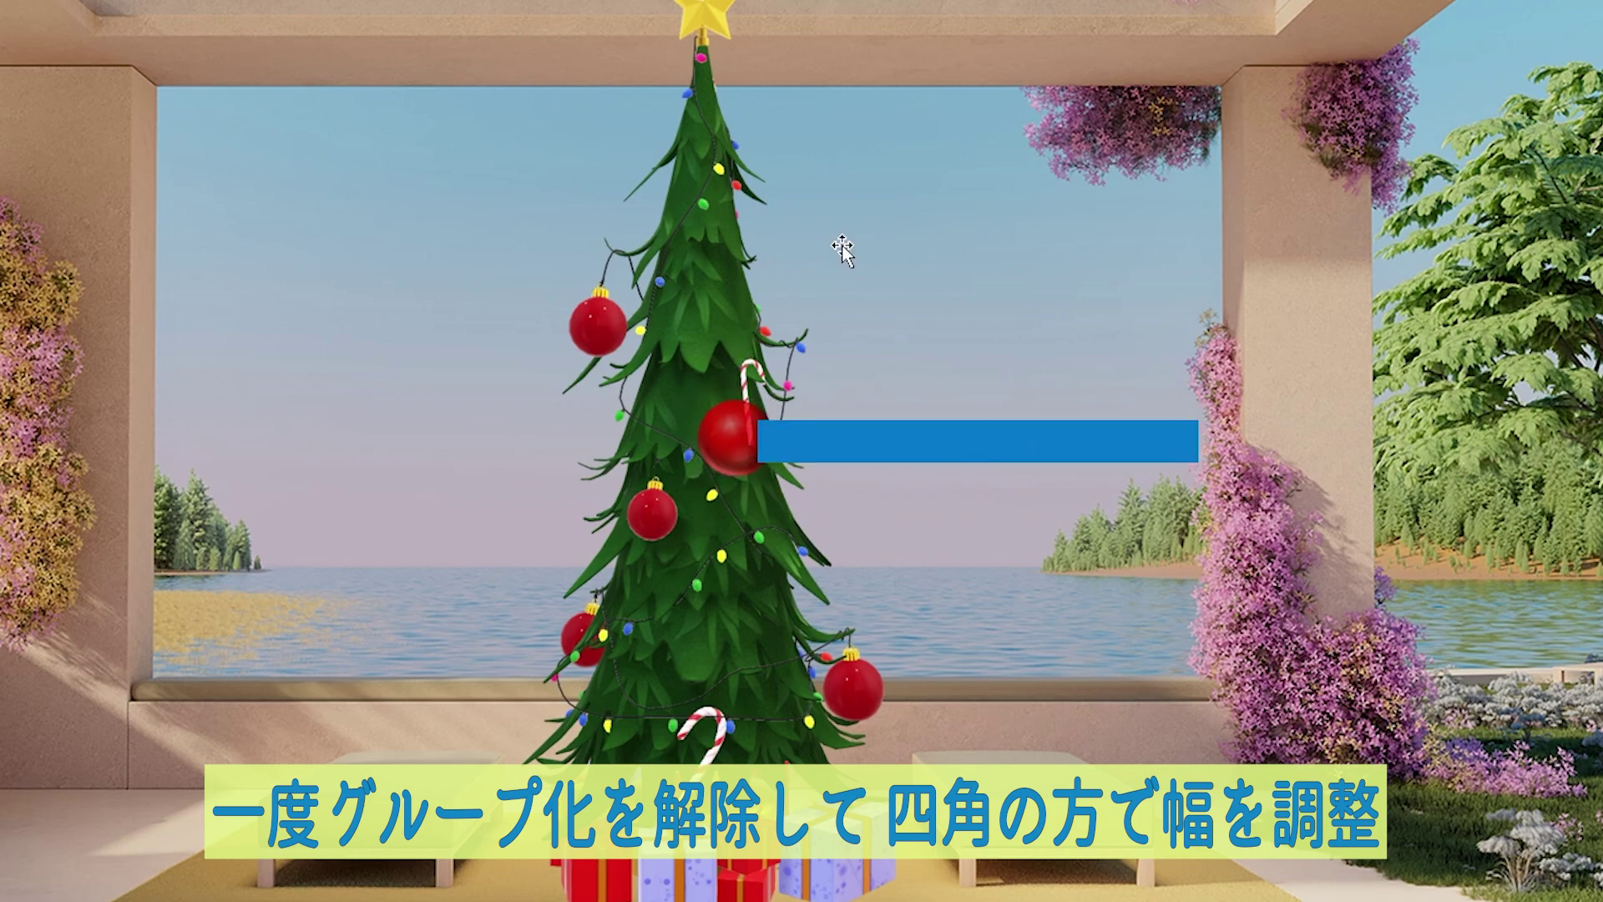
- Lay the widened blue bar across the lower part of the tree and place the red ball at its left end
{"action": "left_click_drag", "start_coordinate": [731, 435], "coordinate": [204, 168]}
{"action": "left_click_drag", "start_coordinate": [1106, 441], "coordinate": [913, 161]}
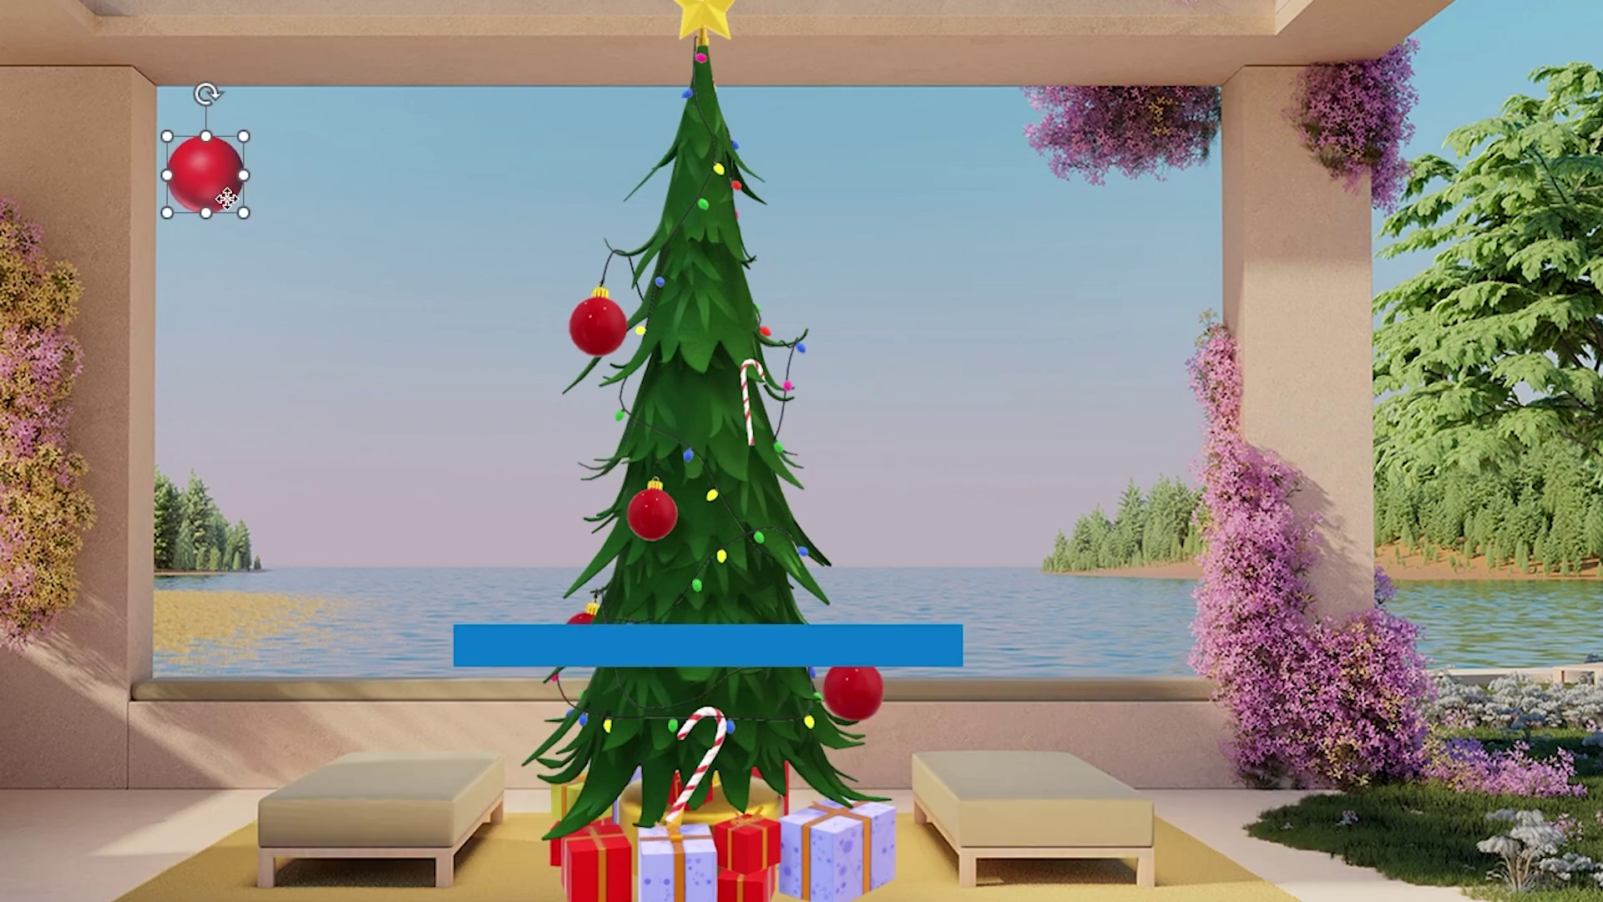
{"action": "left_click_drag", "start_coordinate": [227, 198], "coordinate": [435, 637]}
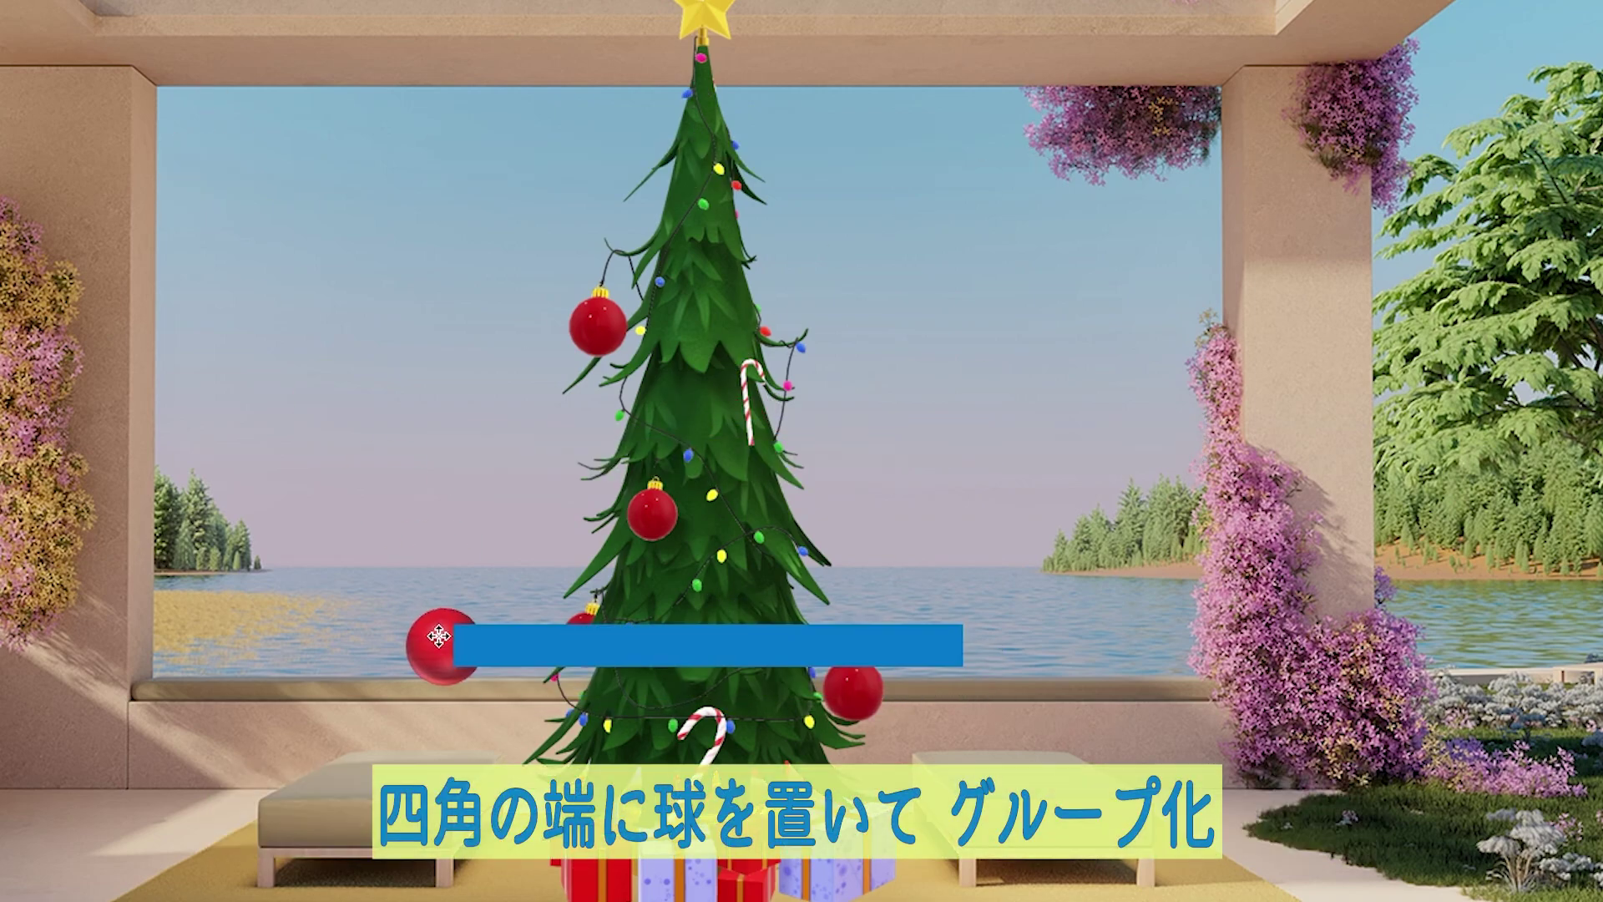
- Group the red ball with the blue bar, and remove the background and Christmas tree pictures from the sheet
{"action": "right_click", "coordinate": [554, 648]}
{"action": "mouse_move", "coordinate": [839, 304]}
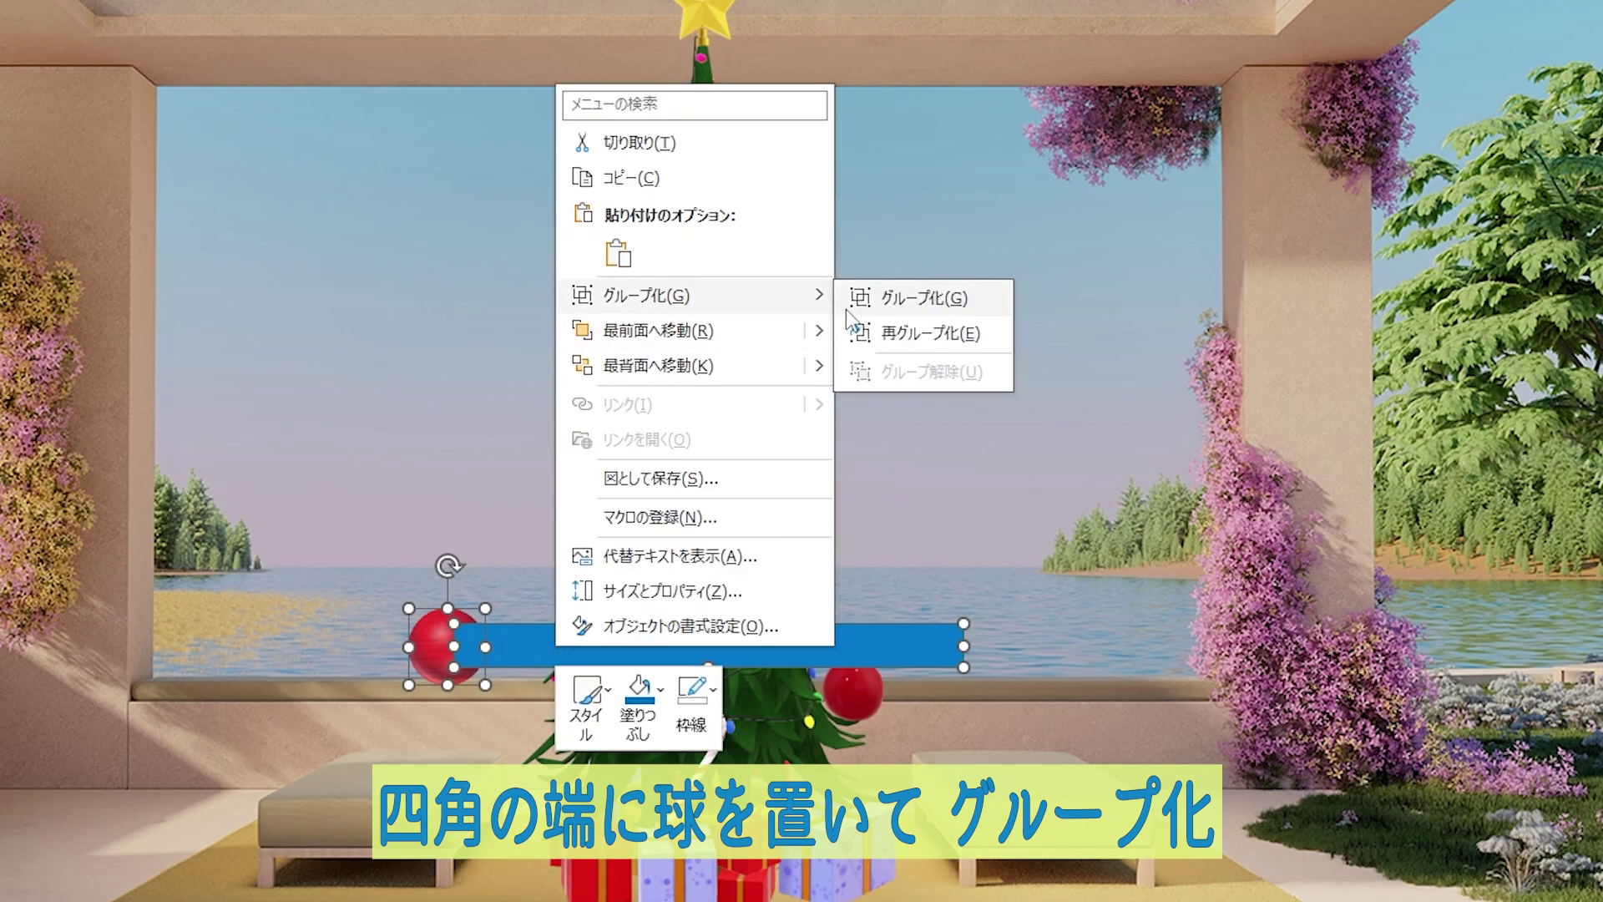
{"action": "left_click", "coordinate": [893, 303]}
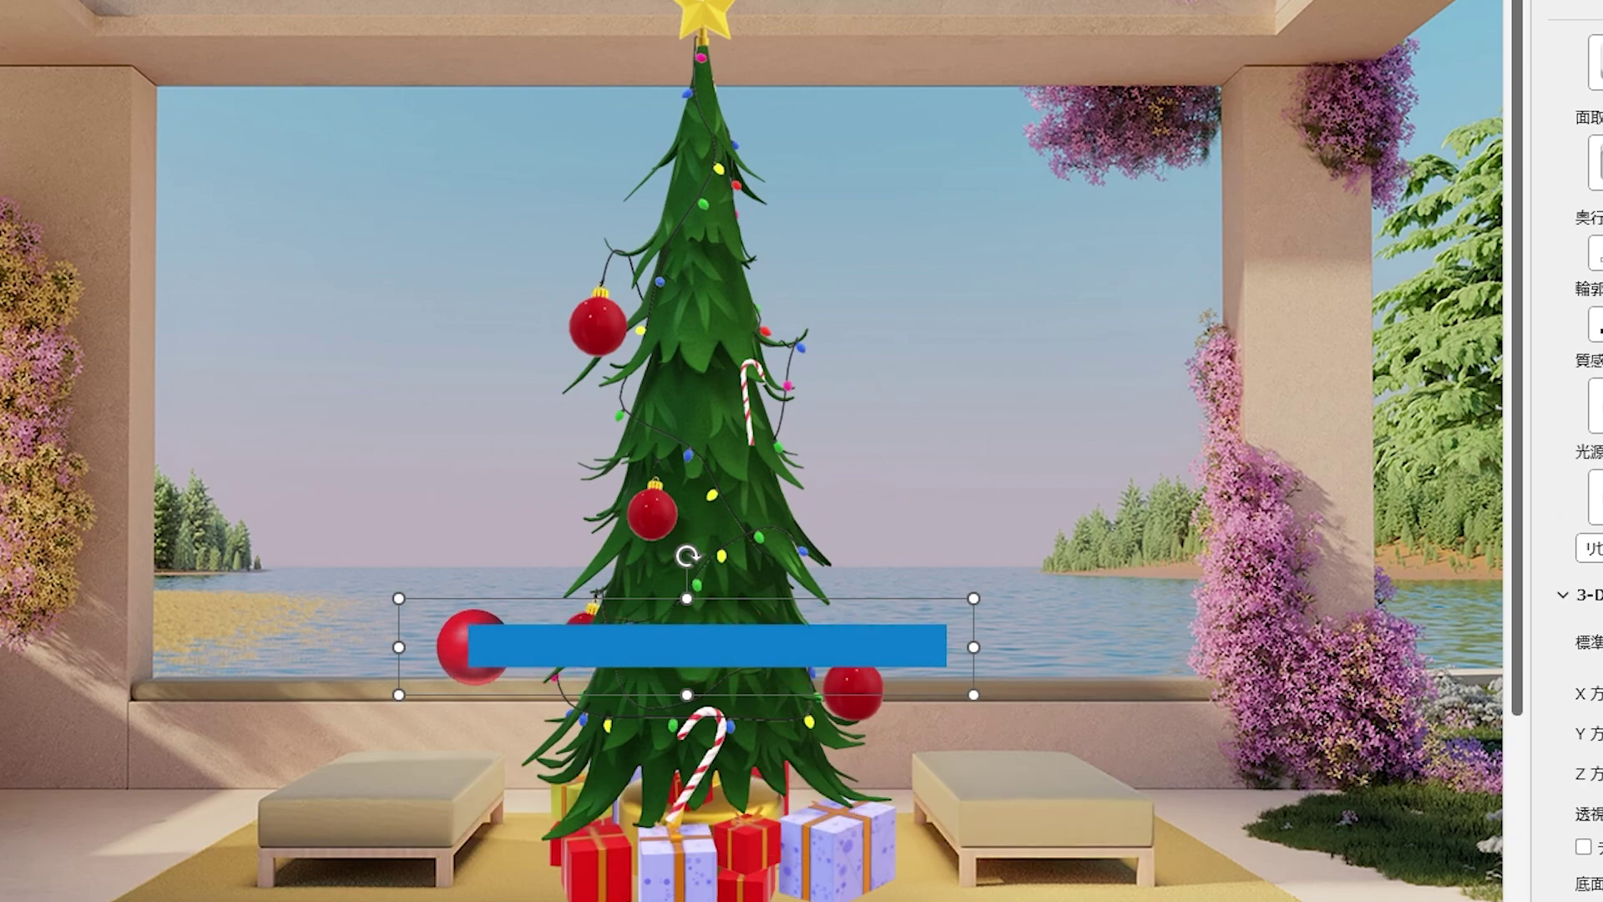
{"action": "key", "text": "Tab"}
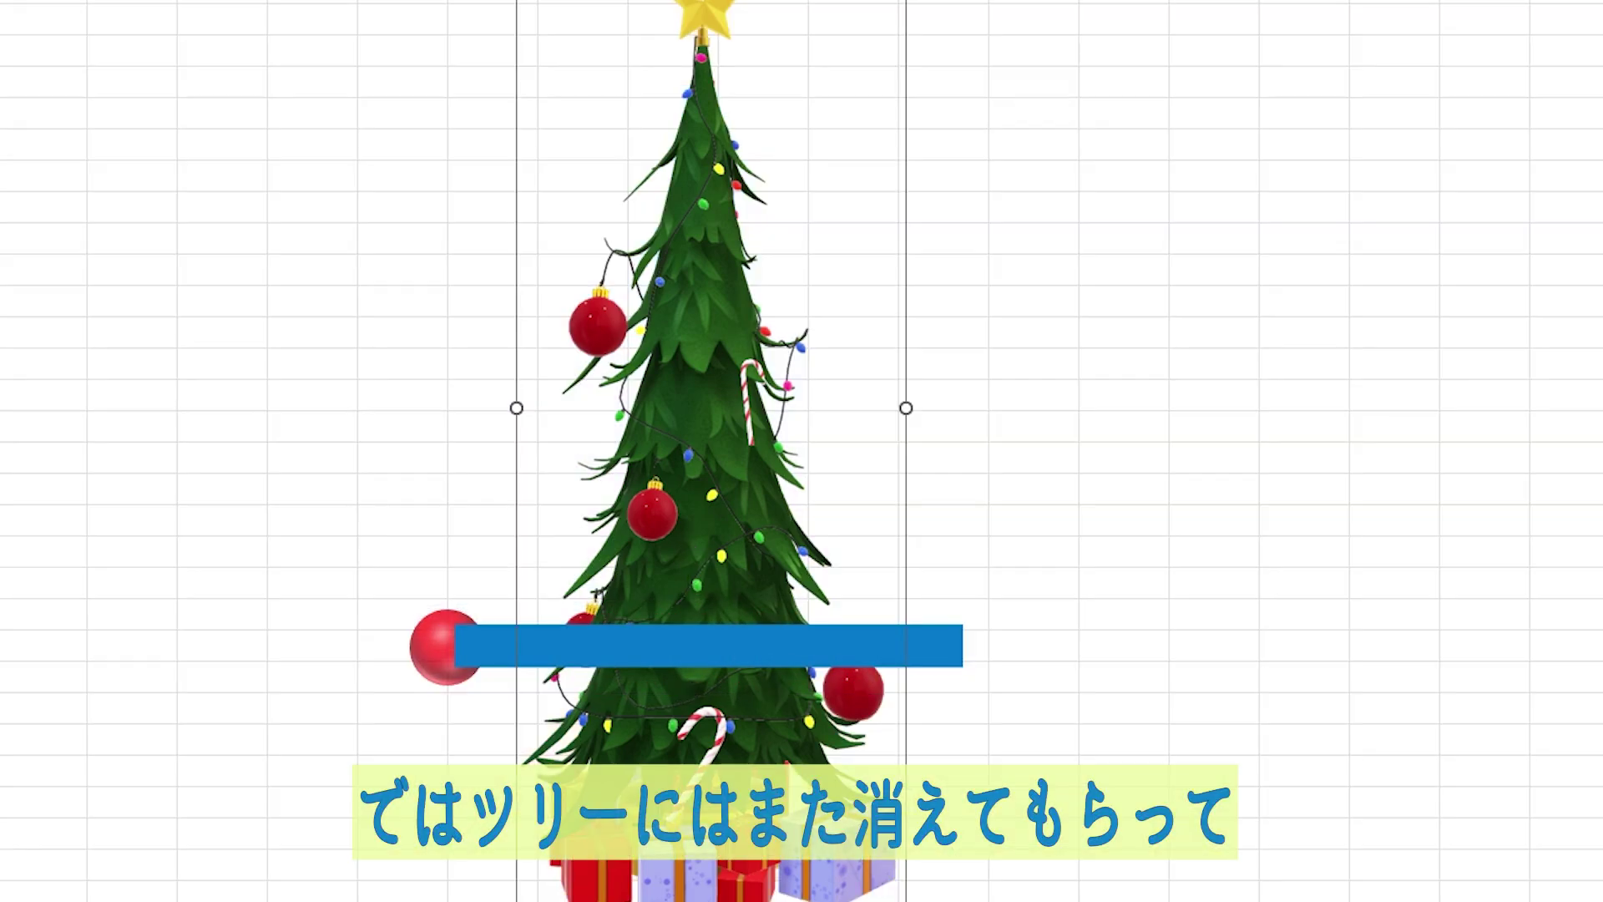
{"action": "key", "text": "Delete"}
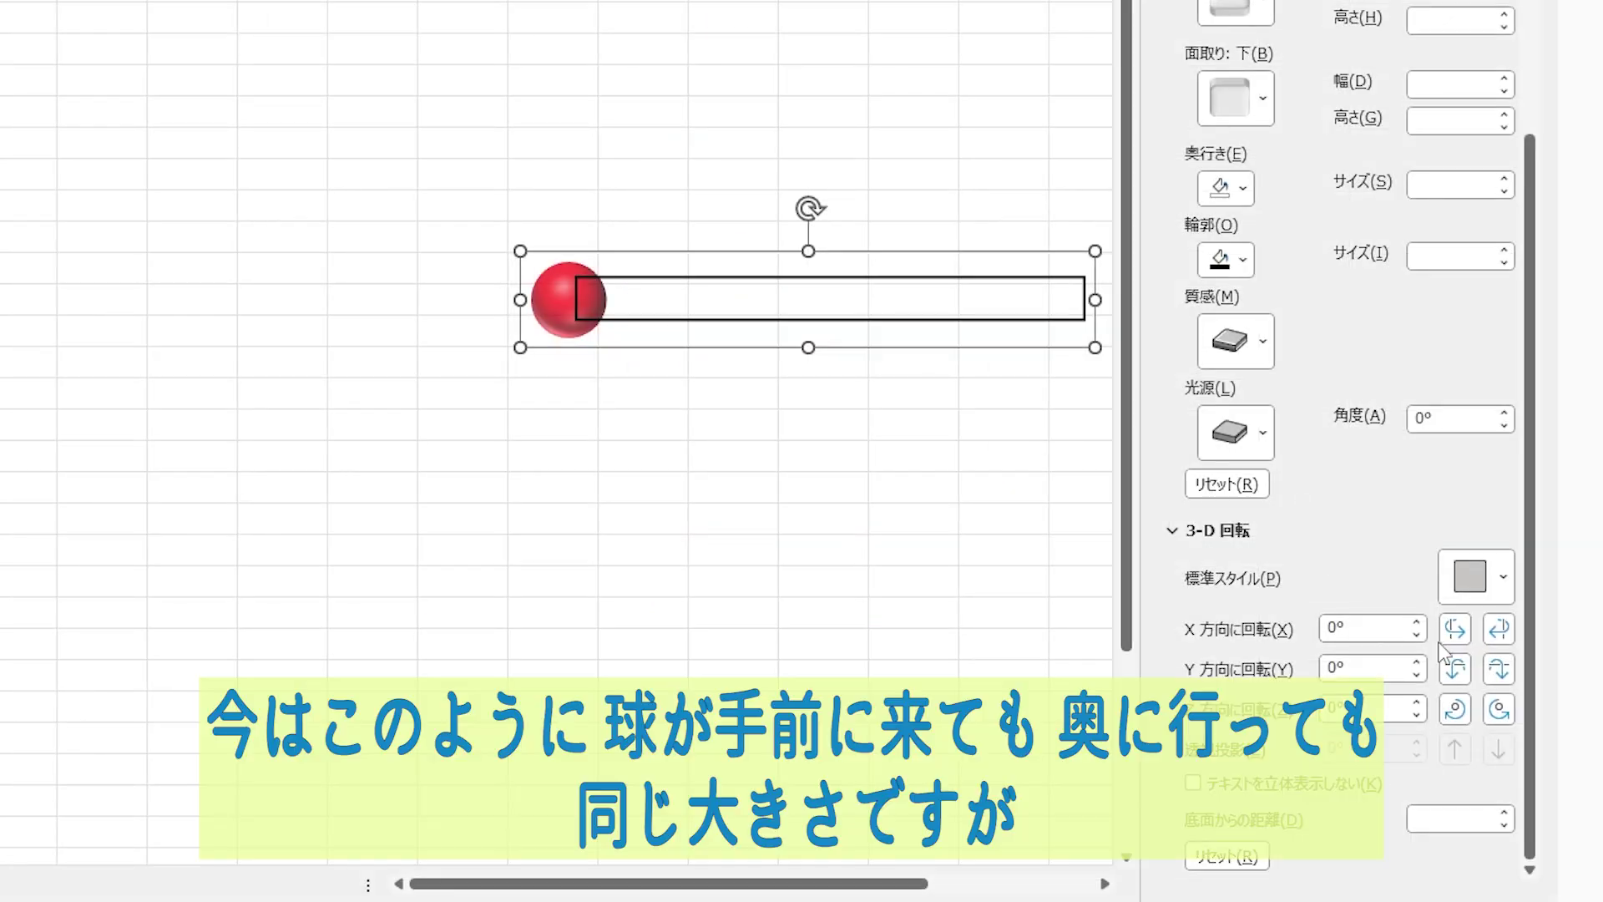
- Rotate the grouped ball and outlined bar stepwise in the X direction, passing 165°, and reset the X rotation to 0°
{"action": "left_click", "coordinate": [1455, 629]}
{"action": "left_click", "coordinate": [1455, 628]}
{"action": "left_click", "coordinate": [1455, 629]}
{"action": "left_click", "coordinate": [1456, 629]}
{"action": "left_click", "coordinate": [1456, 629]}
{"action": "left_click", "coordinate": [1455, 629]}
{"action": "left_click", "coordinate": [1456, 629]}
{"action": "left_click", "coordinate": [1455, 629]}
{"action": "left_click", "coordinate": [1456, 629]}
{"action": "left_click", "coordinate": [1456, 629]}
{"action": "left_click", "coordinate": [1456, 629]}
{"action": "left_click", "coordinate": [1455, 629]}
{"action": "left_click", "coordinate": [1455, 628]}
{"action": "left_click", "coordinate": [1455, 629]}
{"action": "left_click", "coordinate": [1455, 628]}
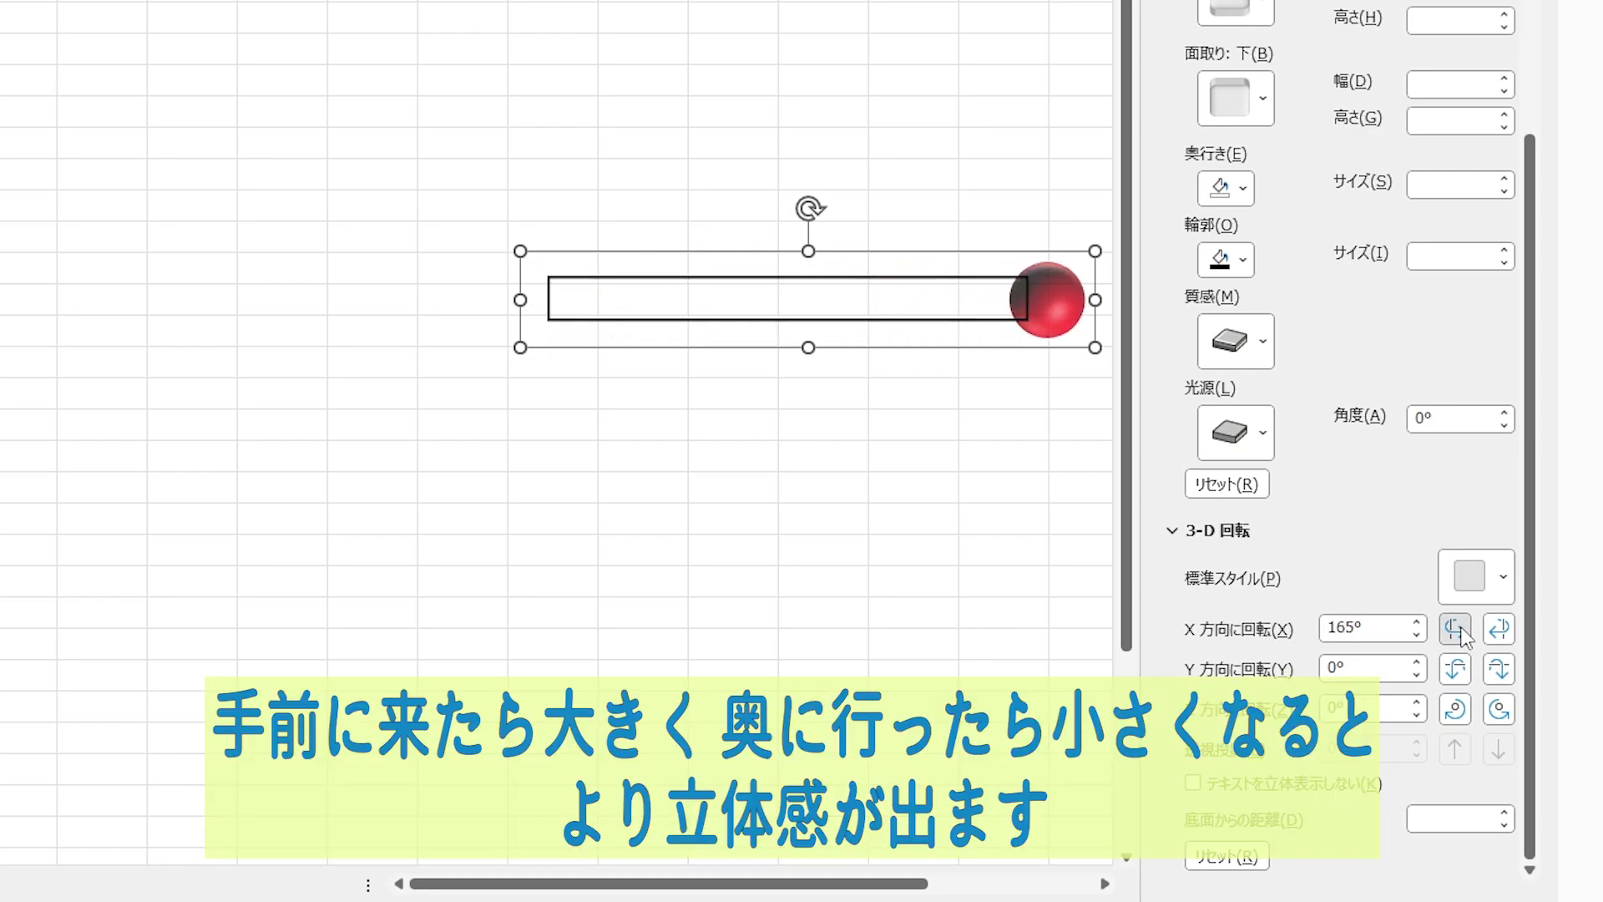
{"action": "left_click", "coordinate": [1456, 629]}
{"action": "left_click", "coordinate": [1455, 629]}
{"action": "left_click", "coordinate": [1455, 629]}
{"action": "left_click", "coordinate": [1456, 628]}
{"action": "left_click", "coordinate": [1456, 628]}
{"action": "left_click", "coordinate": [1456, 629]}
{"action": "left_click", "coordinate": [1455, 629]}
{"action": "left_click", "coordinate": [1455, 629]}
{"action": "left_click", "coordinate": [1456, 629]}
{"action": "left_click", "coordinate": [1456, 629]}
{"action": "left_click", "coordinate": [1455, 629]}
{"action": "type", "text": "0"}
{"action": "key", "text": "Return"}
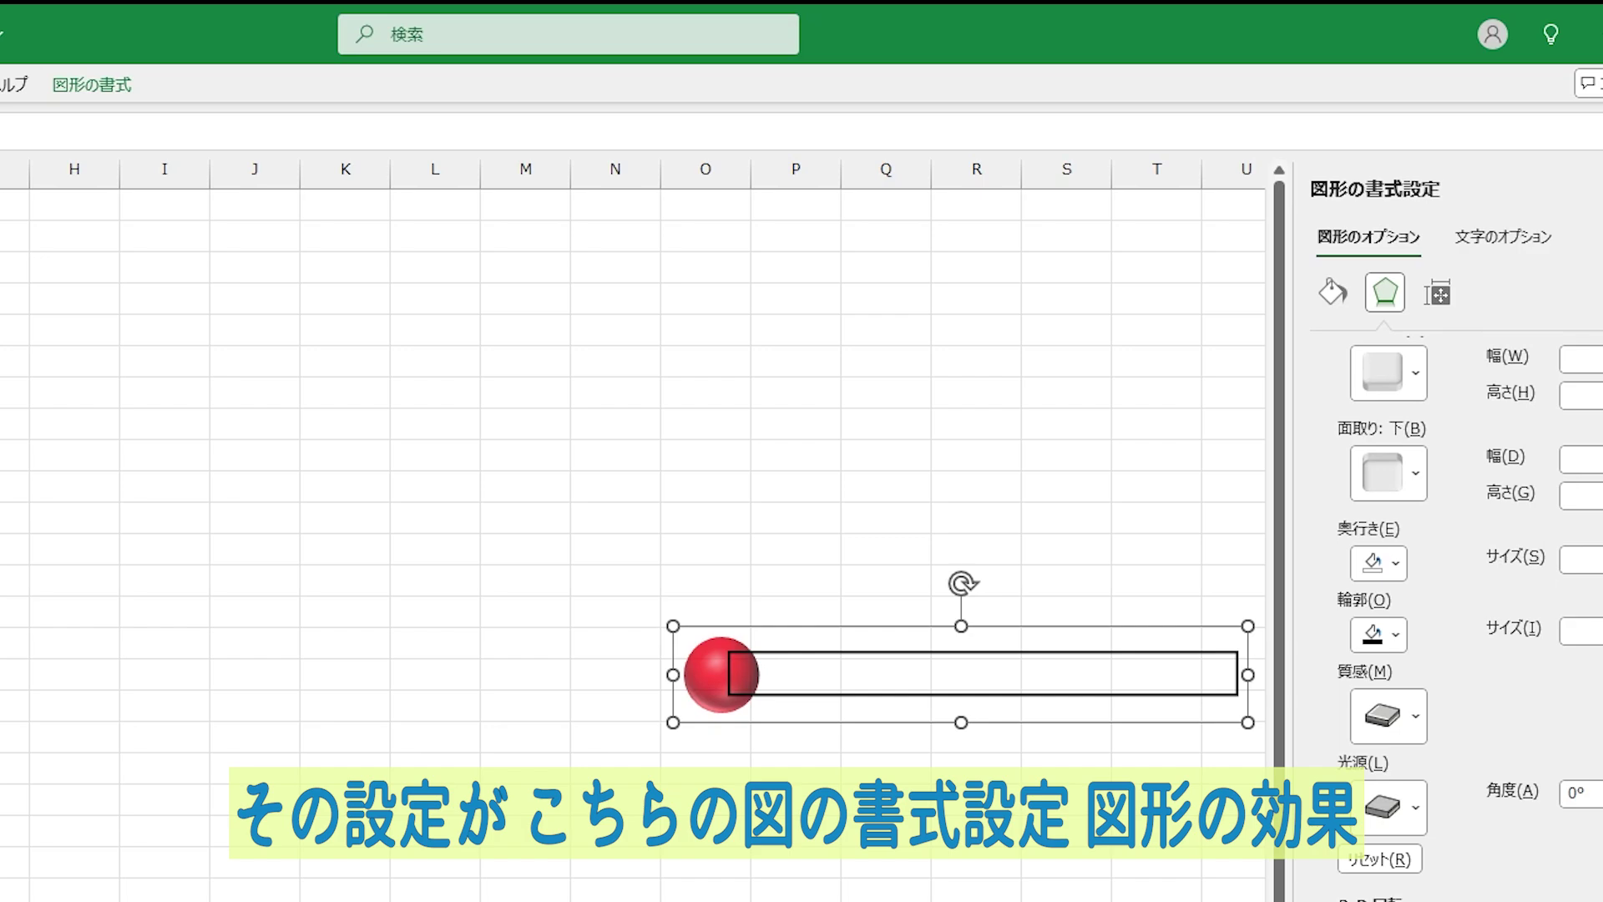
- Apply the front perspective 3-D rotation preset to the group and set its perspective angle to 90°
{"action": "left_click", "coordinate": [81, 87]}
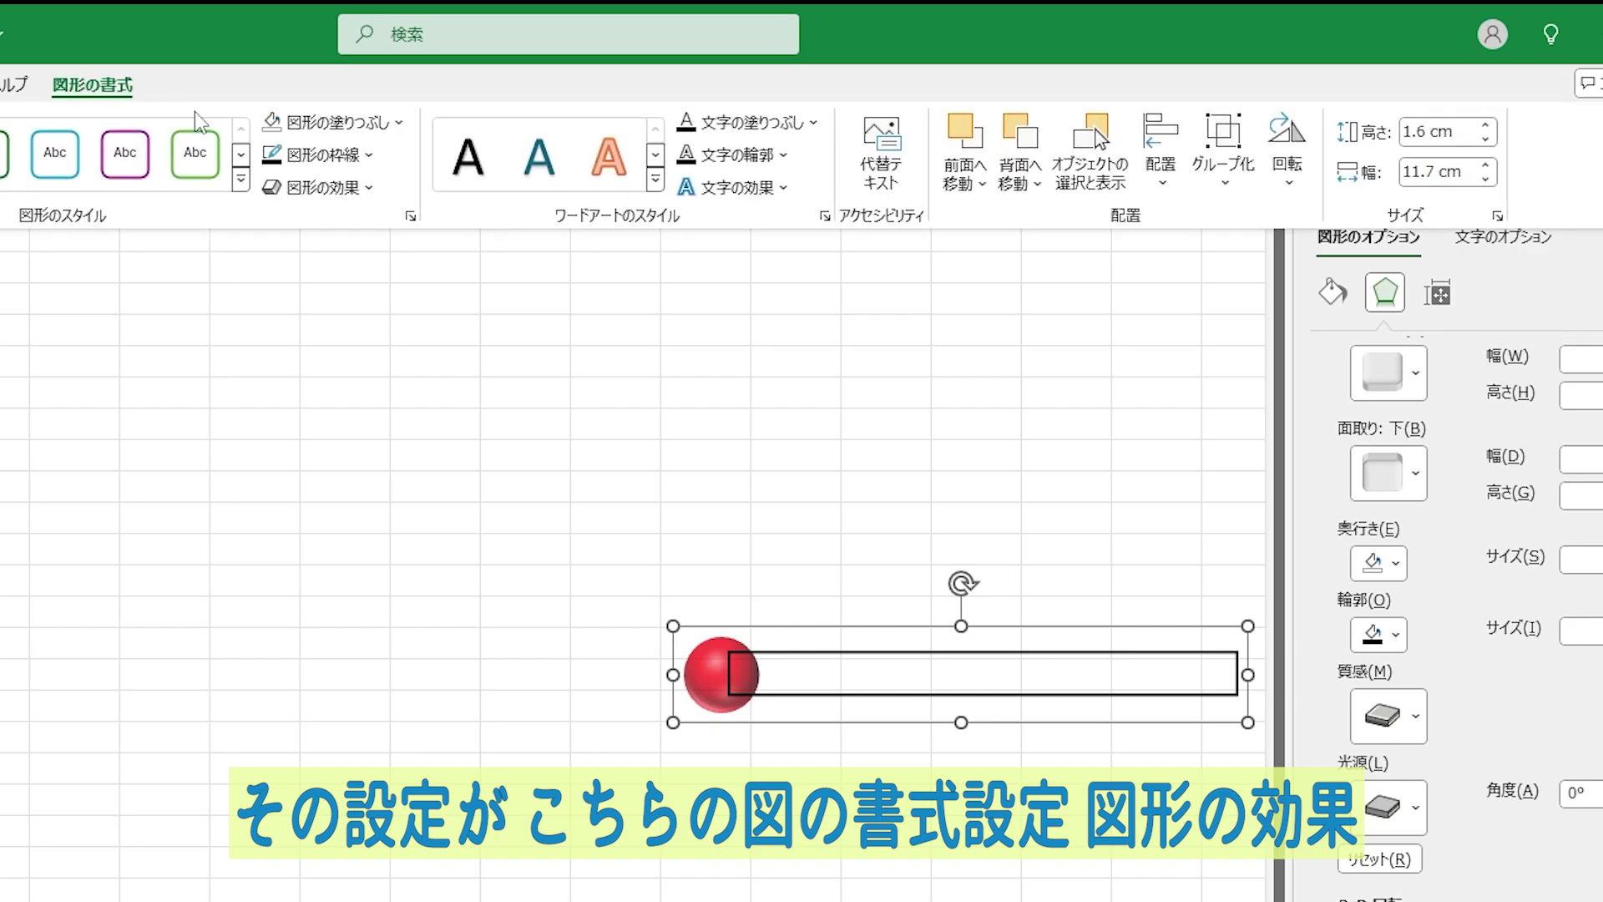
{"action": "left_click", "coordinate": [321, 188]}
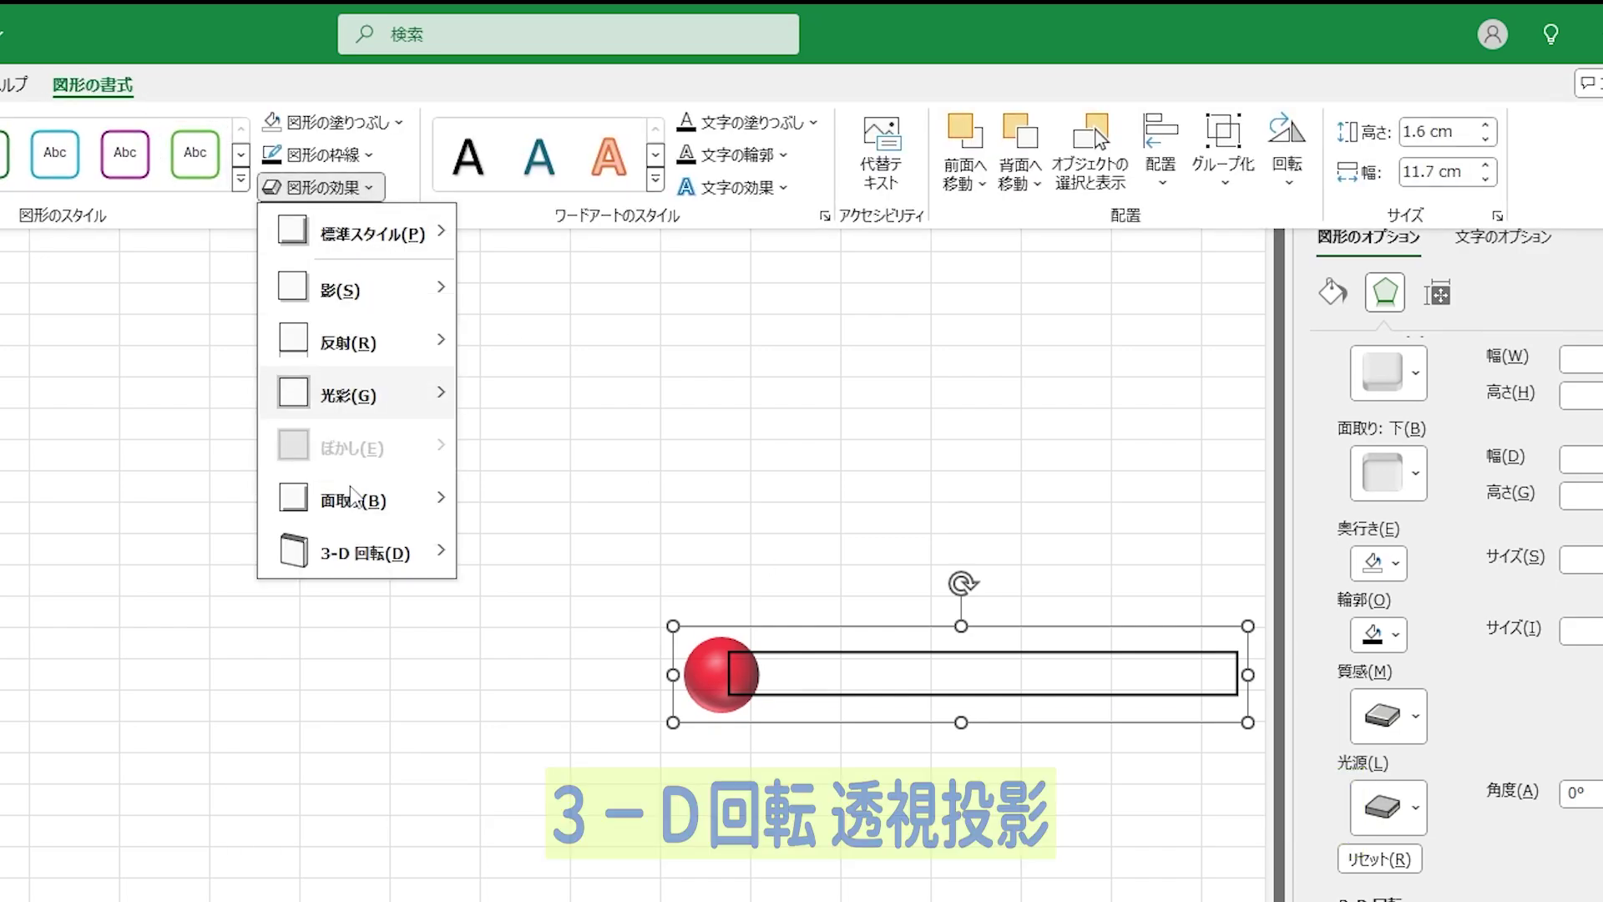
{"action": "mouse_move", "coordinate": [359, 553]}
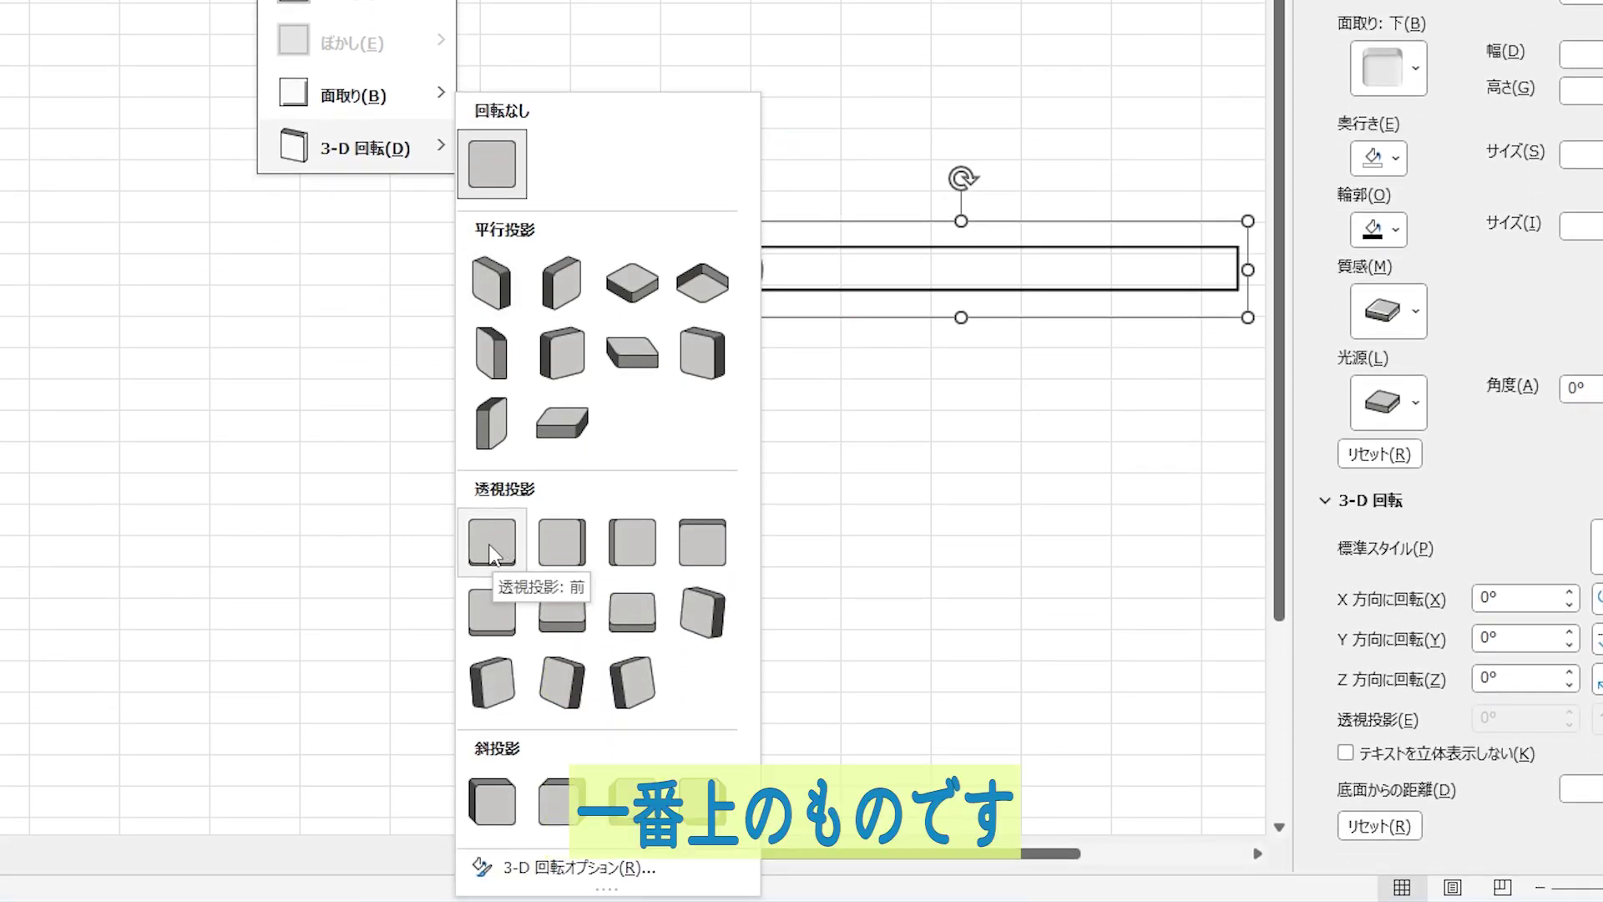
{"action": "left_click", "coordinate": [492, 553]}
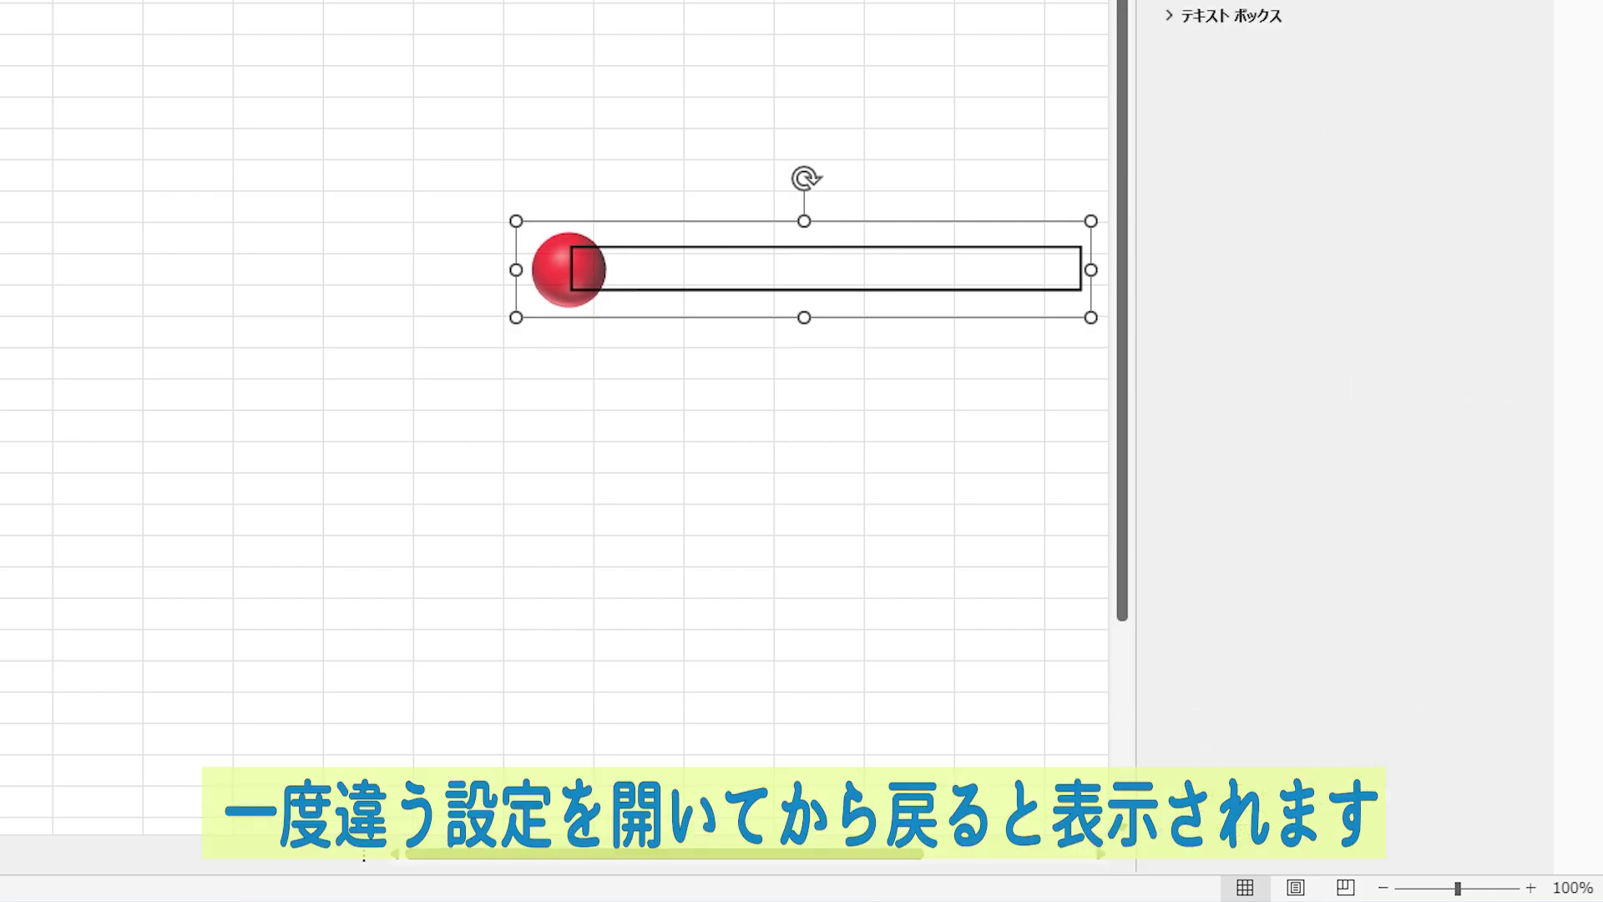
{"action": "scroll", "coordinate": [1280, 438], "scroll_direction": "down", "scroll_amount": 3}
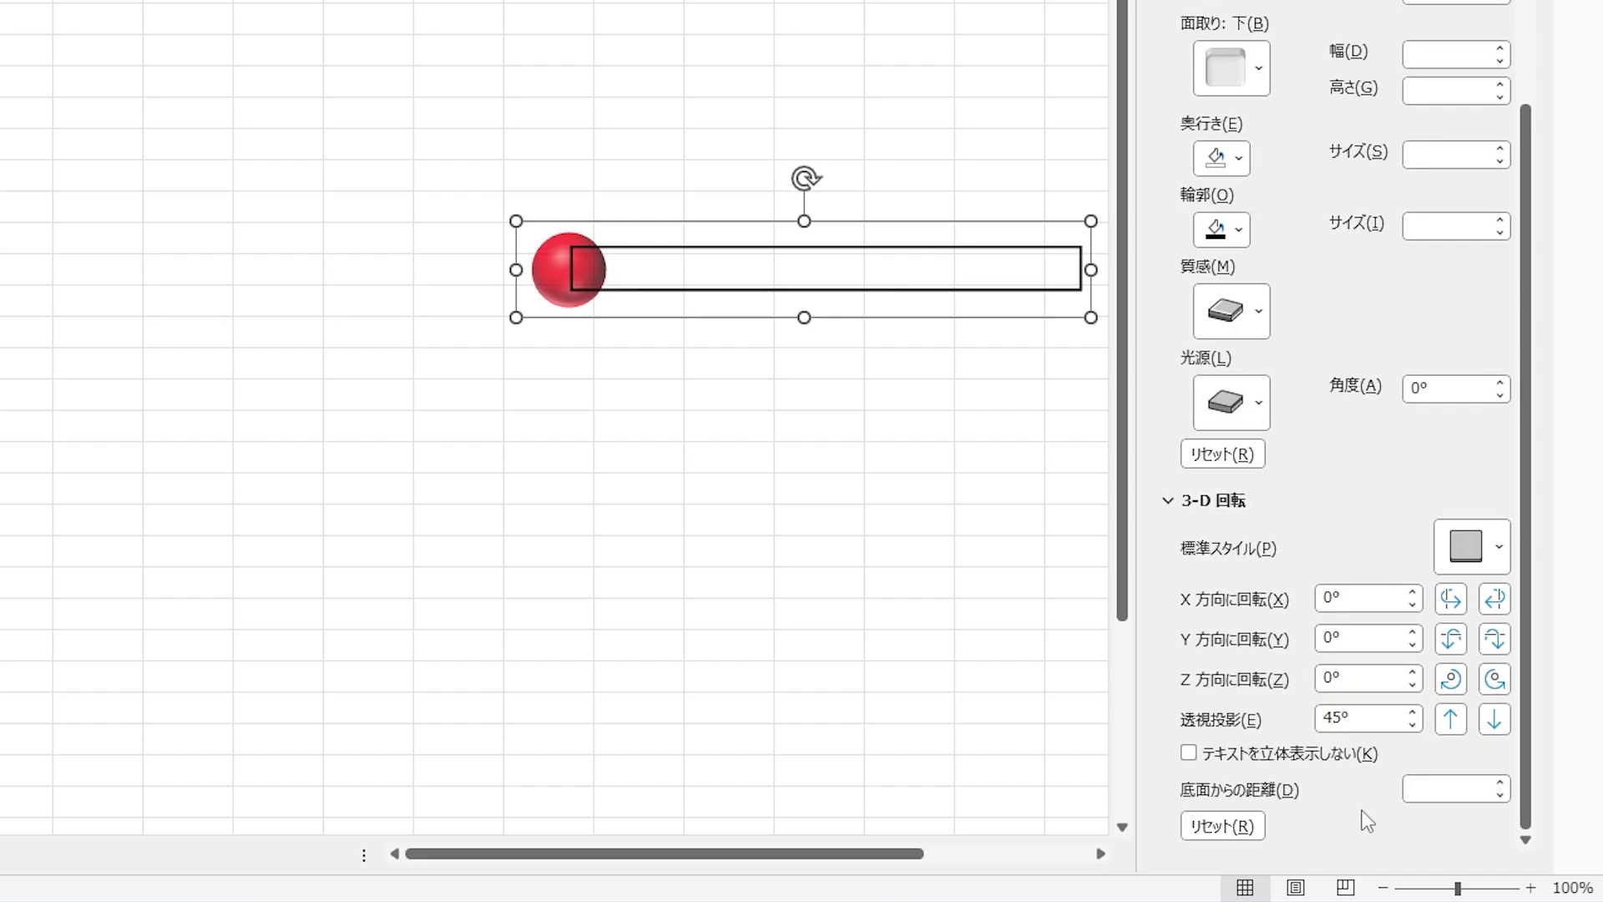
{"action": "left_click", "coordinate": [1376, 720]}
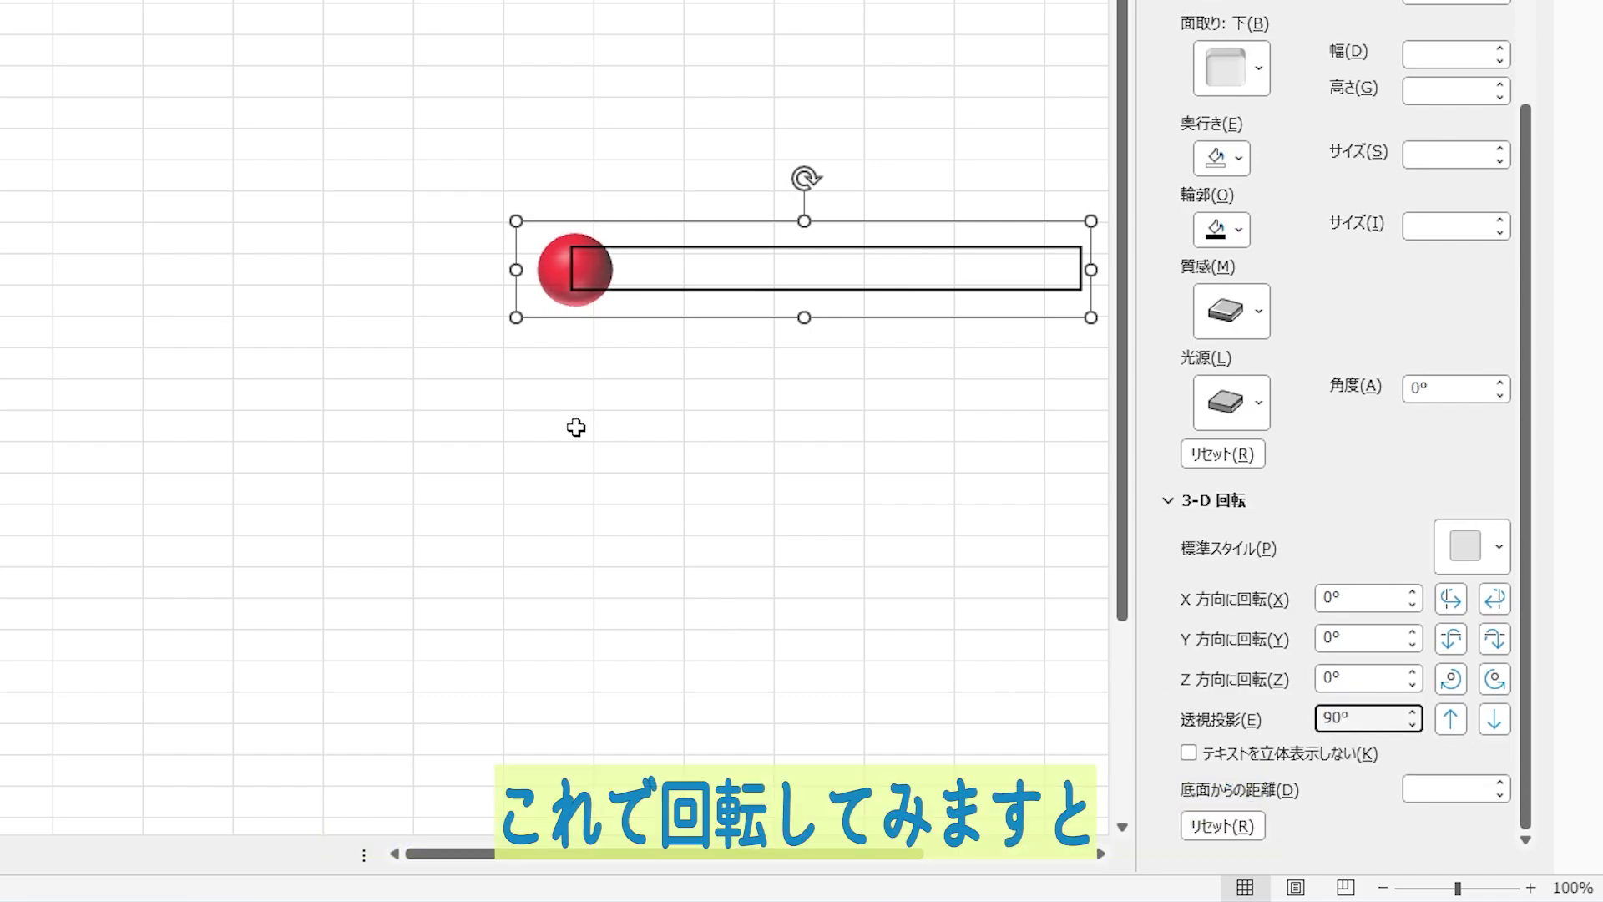
- Rotate the perspective group stepwise in the X direction through 325°, 260° and 120° to compare the ball's size in front and behind
{"action": "left_click", "coordinate": [1450, 660]}
{"action": "left_click", "coordinate": [1450, 660]}
{"action": "left_click", "coordinate": [1450, 659]}
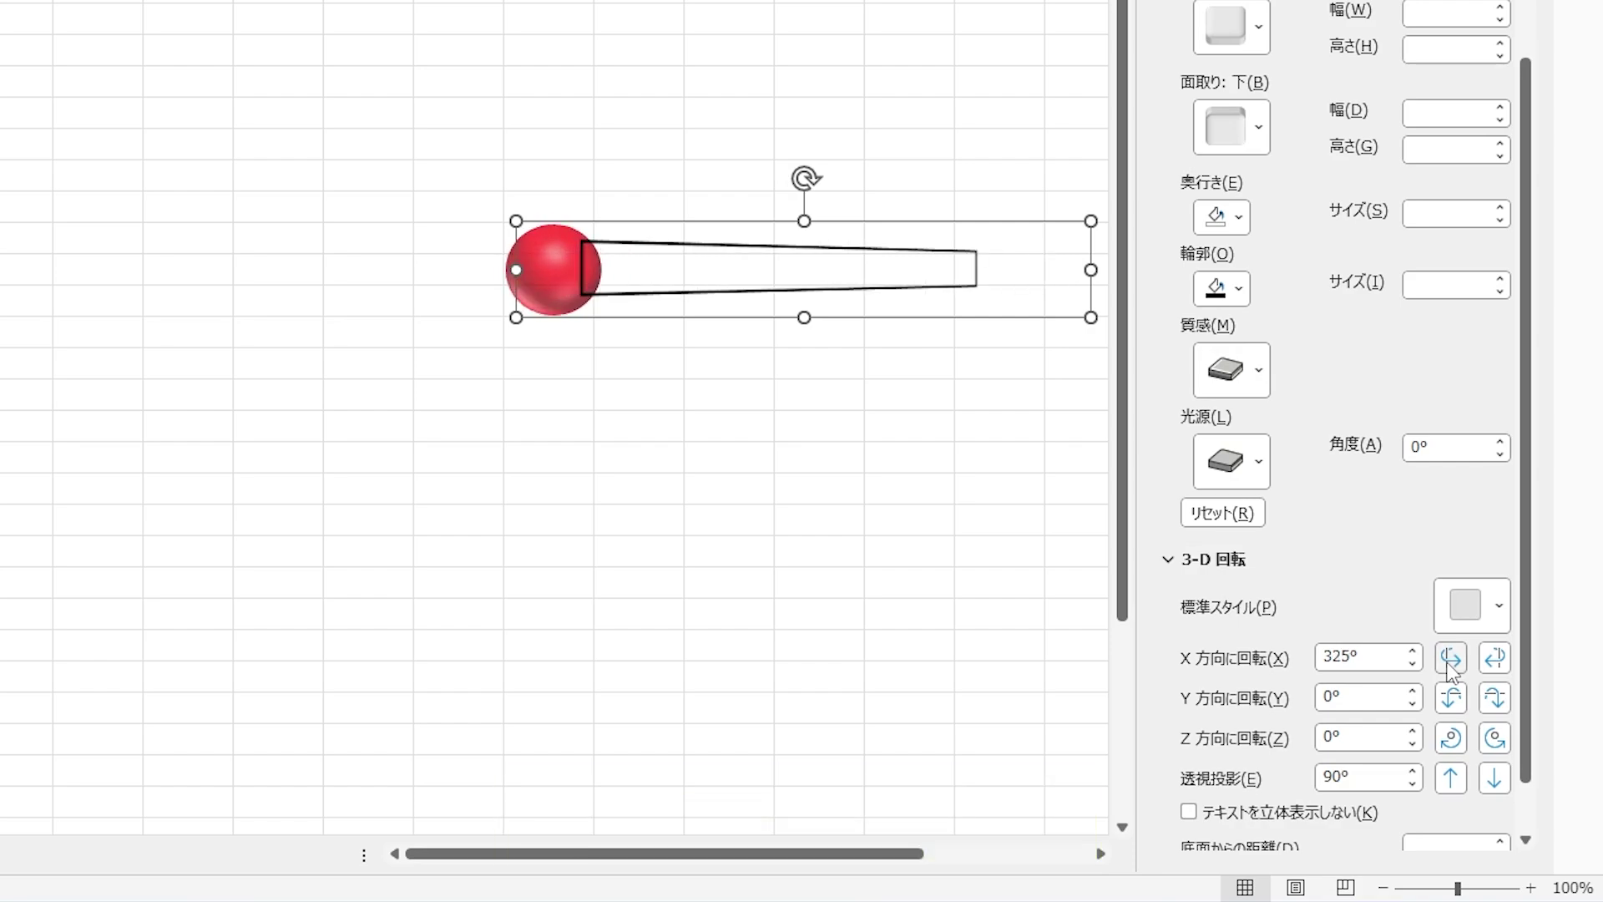
{"action": "left_click", "coordinate": [1449, 660]}
{"action": "left_click", "coordinate": [1450, 660]}
{"action": "left_click", "coordinate": [1451, 660]}
{"action": "left_click", "coordinate": [1451, 660]}
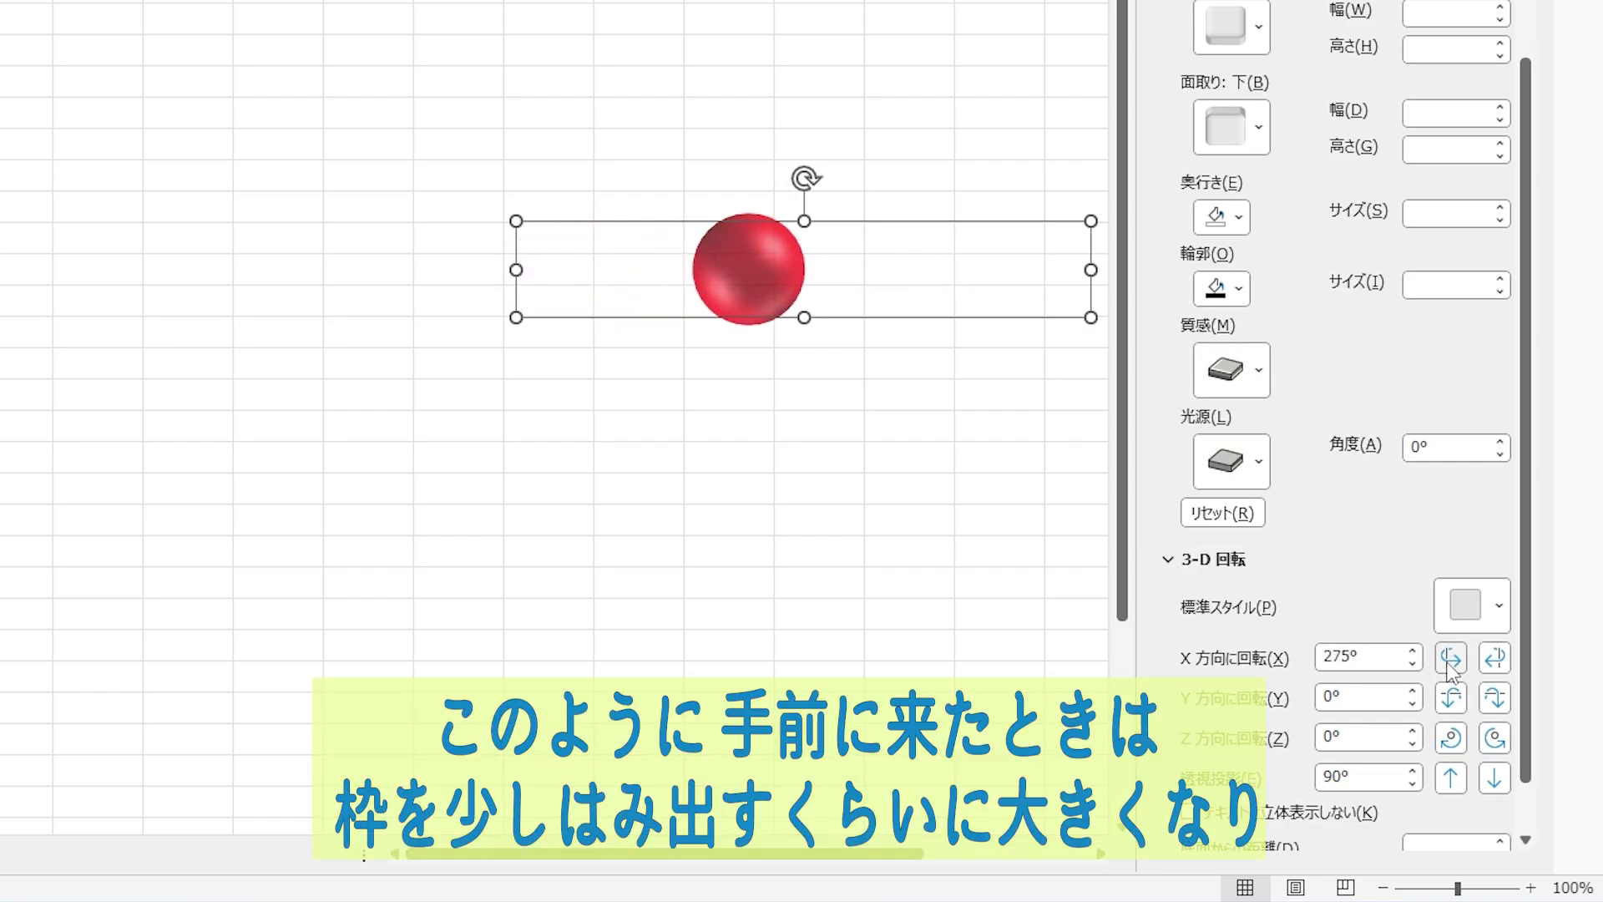
{"action": "left_click", "coordinate": [1451, 660]}
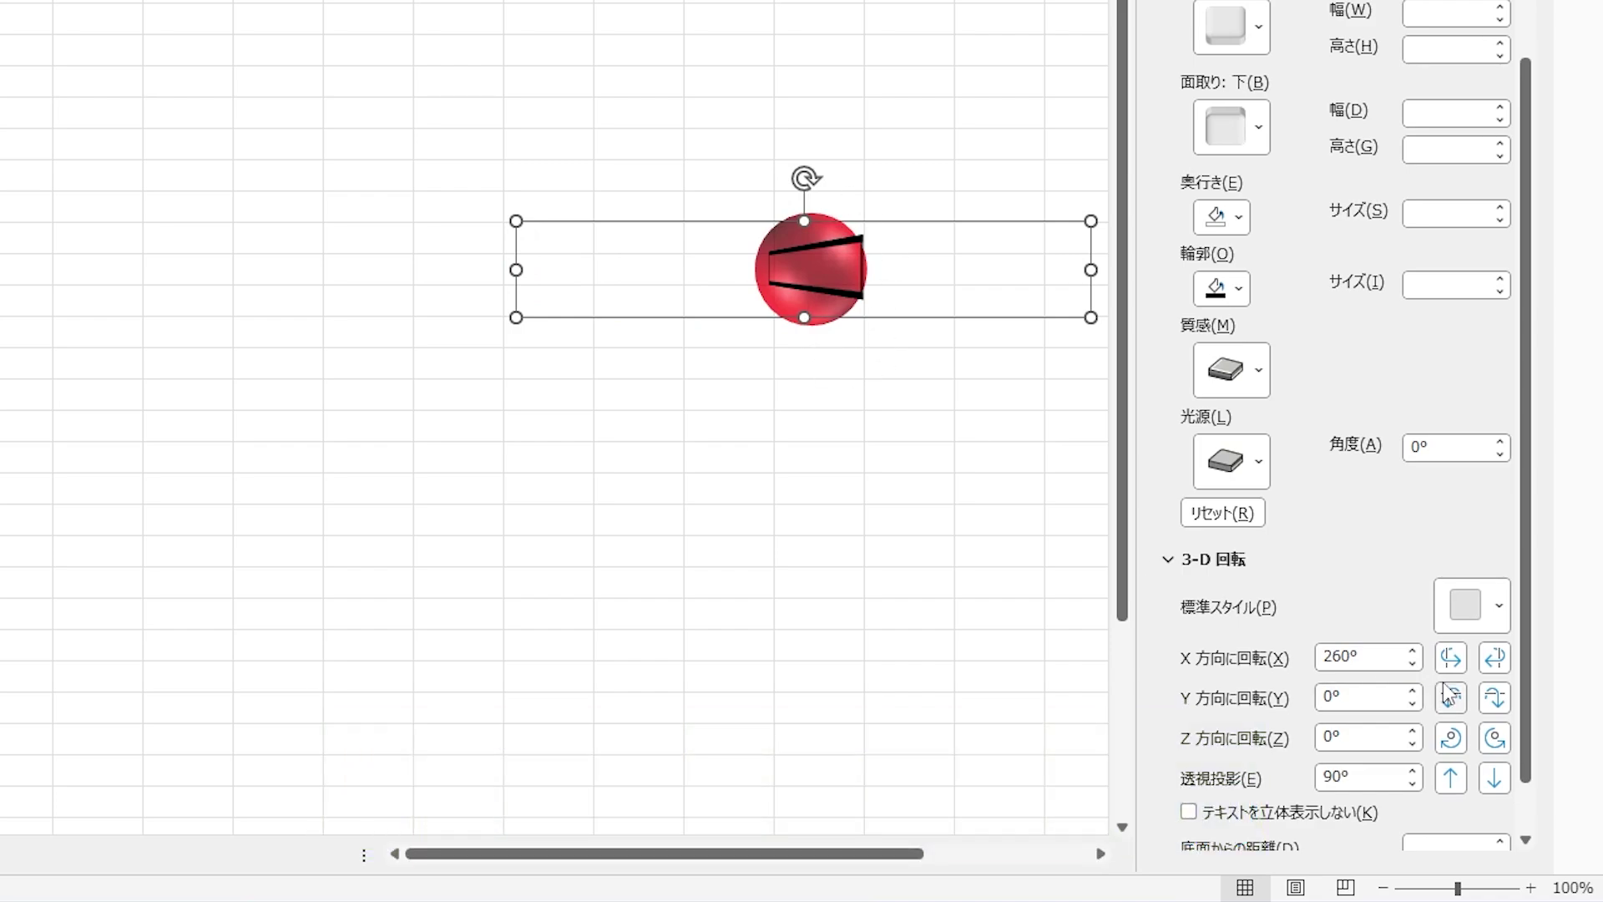
{"action": "left_click", "coordinate": [1461, 659]}
{"action": "left_click", "coordinate": [1461, 659]}
{"action": "left_click", "coordinate": [1461, 660]}
{"action": "left_click", "coordinate": [1462, 659]}
{"action": "left_click", "coordinate": [1466, 660]}
{"action": "left_click", "coordinate": [1467, 660]}
{"action": "left_click", "coordinate": [1466, 659]}
{"action": "left_click", "coordinate": [1467, 660]}
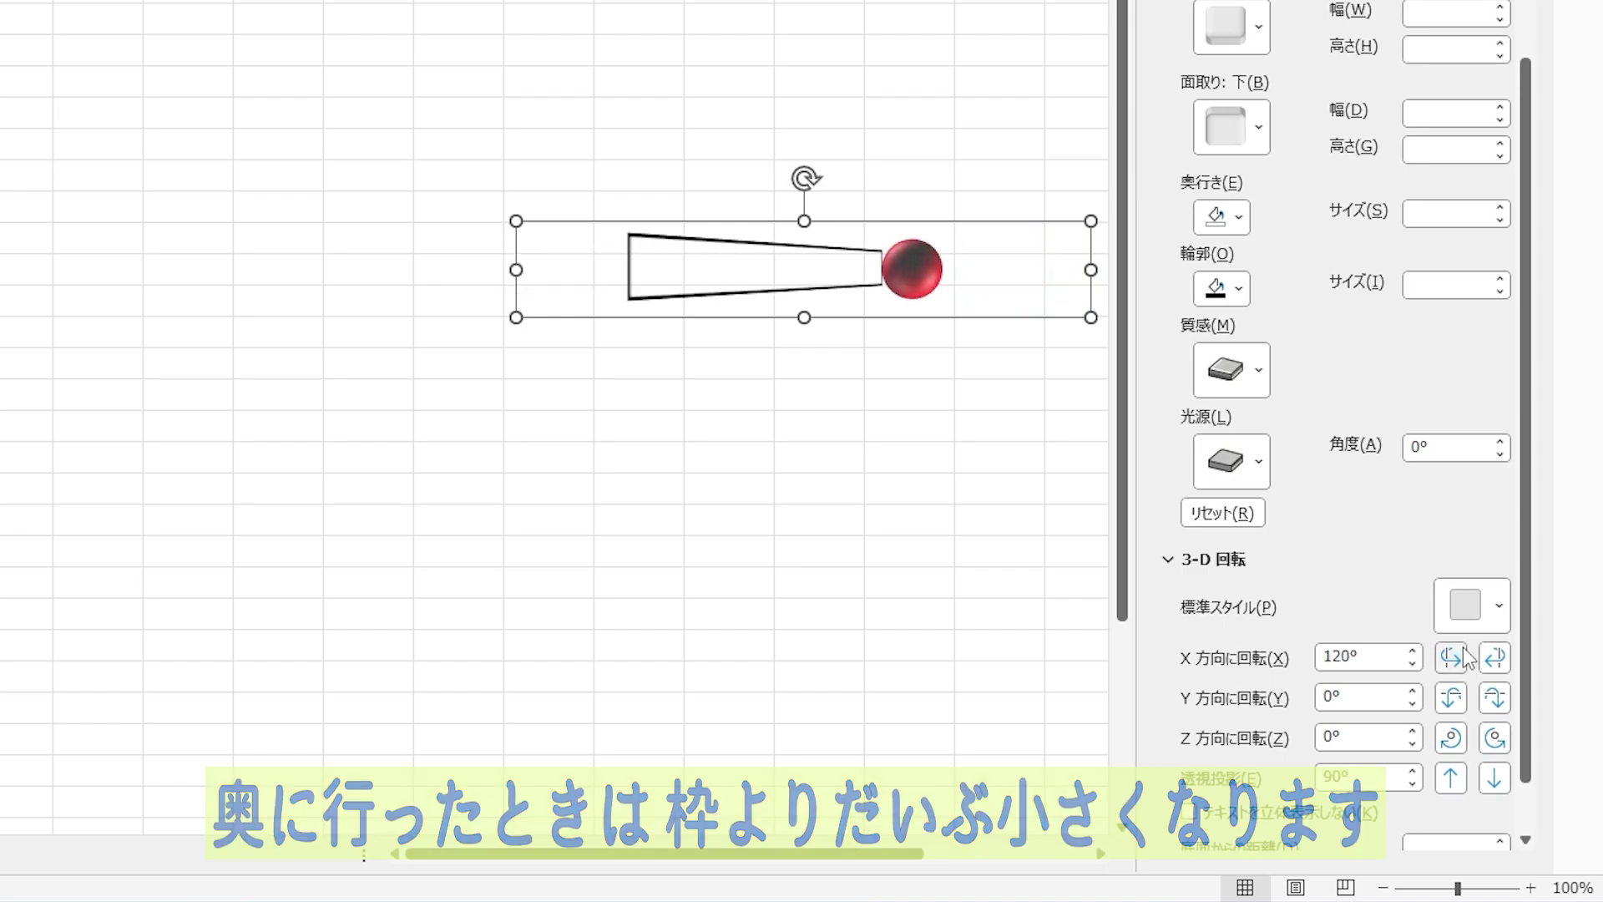
{"action": "left_click", "coordinate": [1466, 660]}
{"action": "left_click", "coordinate": [1466, 659]}
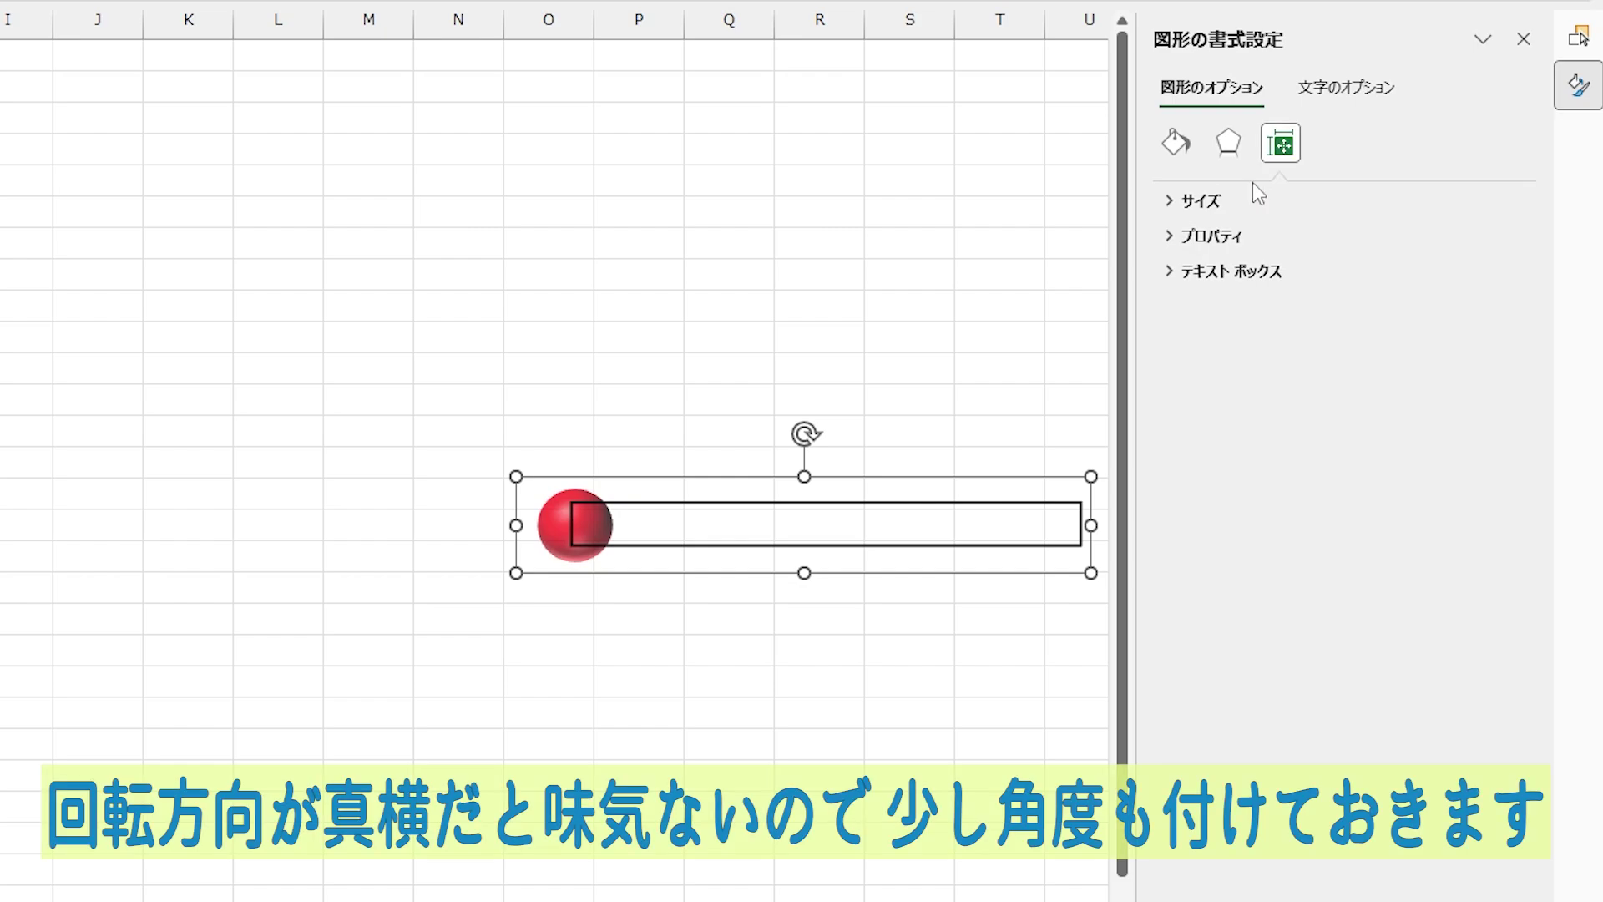
- Set the whole group's in-plane rotation to 15° in its size settings
{"action": "left_click", "coordinate": [1202, 238]}
{"action": "left_click", "coordinate": [1202, 238]}
{"action": "left_click", "coordinate": [1203, 202]}
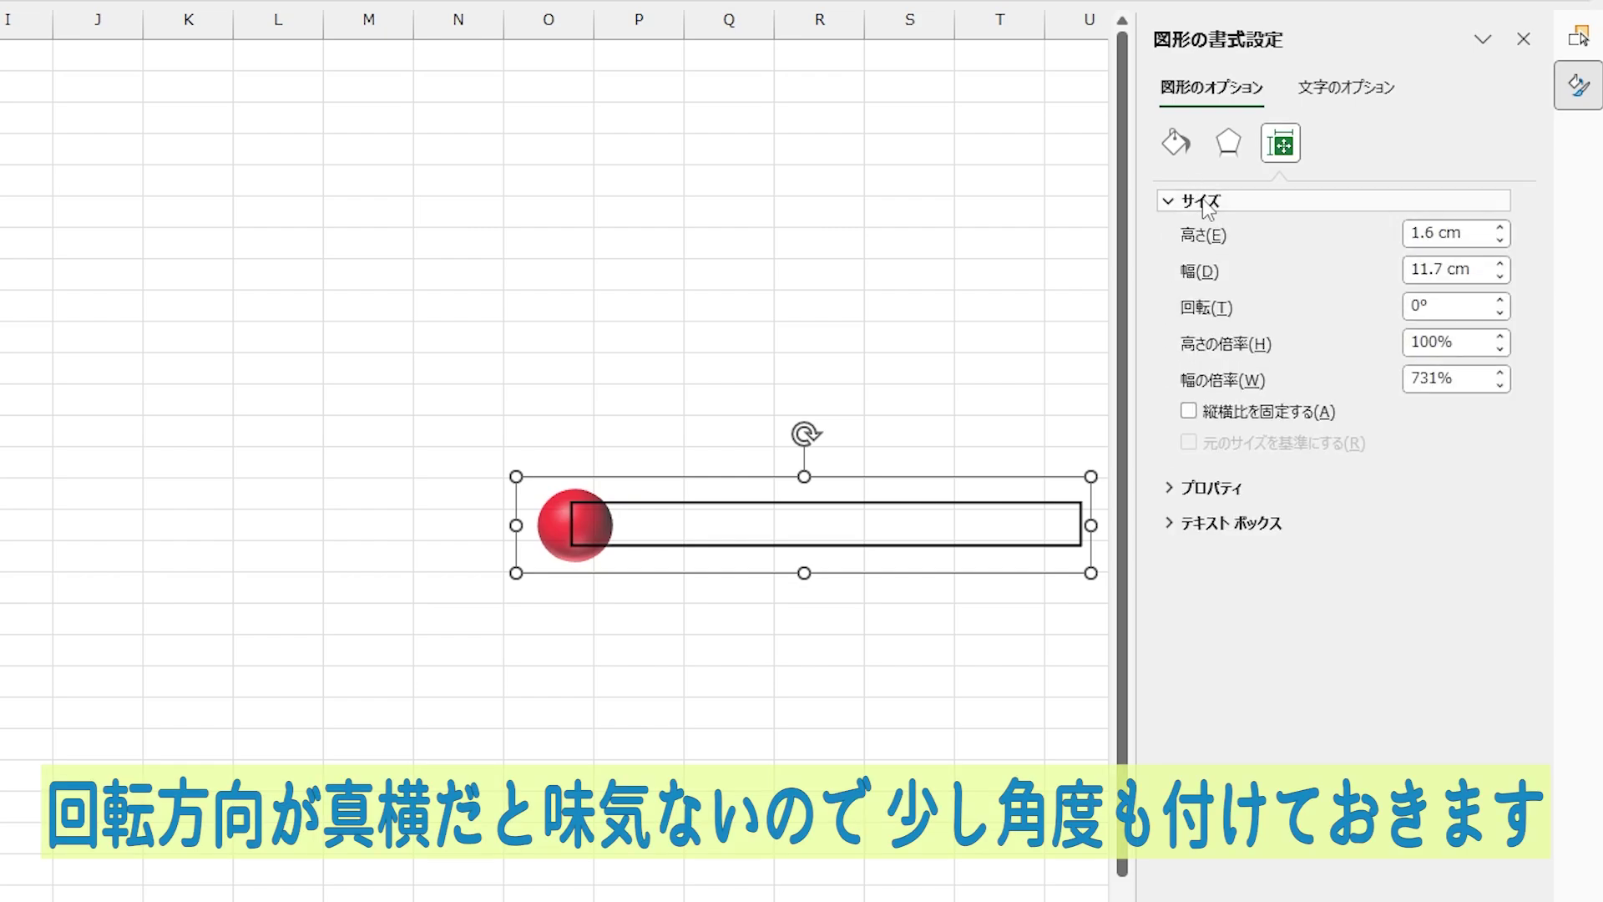
{"action": "left_click", "coordinate": [1443, 306]}
{"action": "type", "text": "15"}
{"action": "key", "text": "Return"}
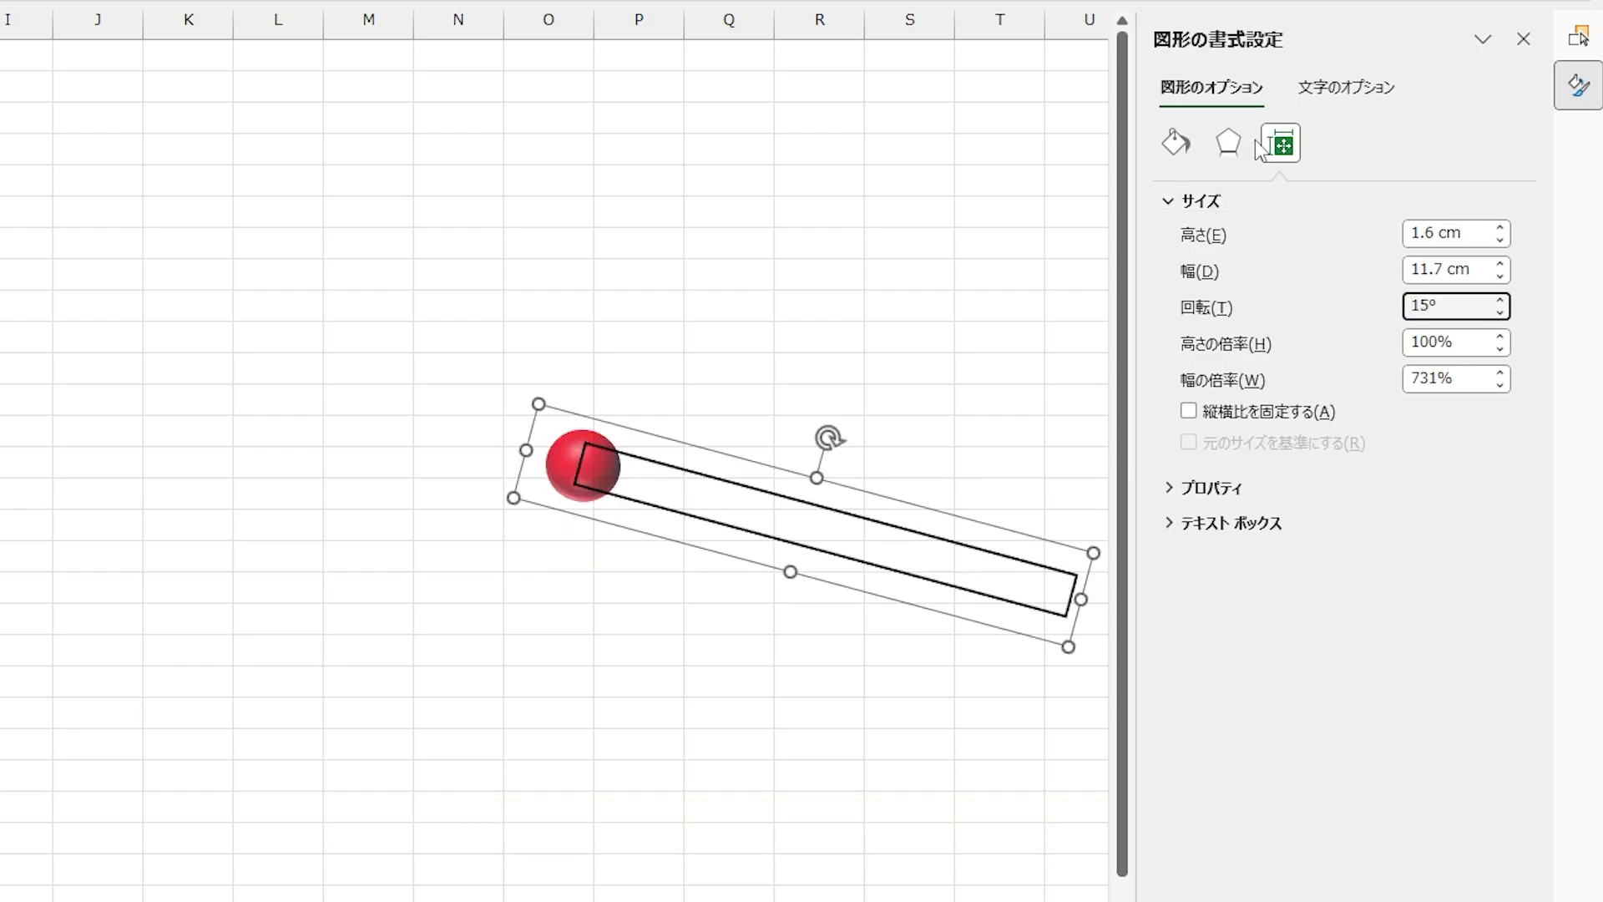
- Rotate the tilted group stepwise in the X direction to swing the ball to the lower end of the bar
{"action": "left_click", "coordinate": [1229, 142]}
{"action": "scroll", "coordinate": [1278, 311], "scroll_direction": "down", "scroll_amount": 5}
{"action": "left_click", "coordinate": [1451, 852]}
{"action": "left_click", "coordinate": [1451, 852]}
{"action": "left_click", "coordinate": [1451, 853]}
{"action": "left_click", "coordinate": [1451, 853]}
{"action": "left_click", "coordinate": [1451, 853]}
{"action": "left_click", "coordinate": [1450, 852]}
{"action": "left_click", "coordinate": [1451, 853]}
{"action": "left_click", "coordinate": [1451, 853]}
{"action": "left_click", "coordinate": [1451, 852]}
{"action": "left_click", "coordinate": [1450, 853]}
{"action": "left_click", "coordinate": [1451, 852]}
{"action": "left_click", "coordinate": [1451, 852]}
{"action": "left_click", "coordinate": [1450, 852]}
{"action": "left_click", "coordinate": [1451, 853]}
{"action": "left_click", "coordinate": [1451, 852]}
- Select only the rectangle inside the tilted group and remove its outline
{"action": "left_click", "coordinate": [986, 552]}
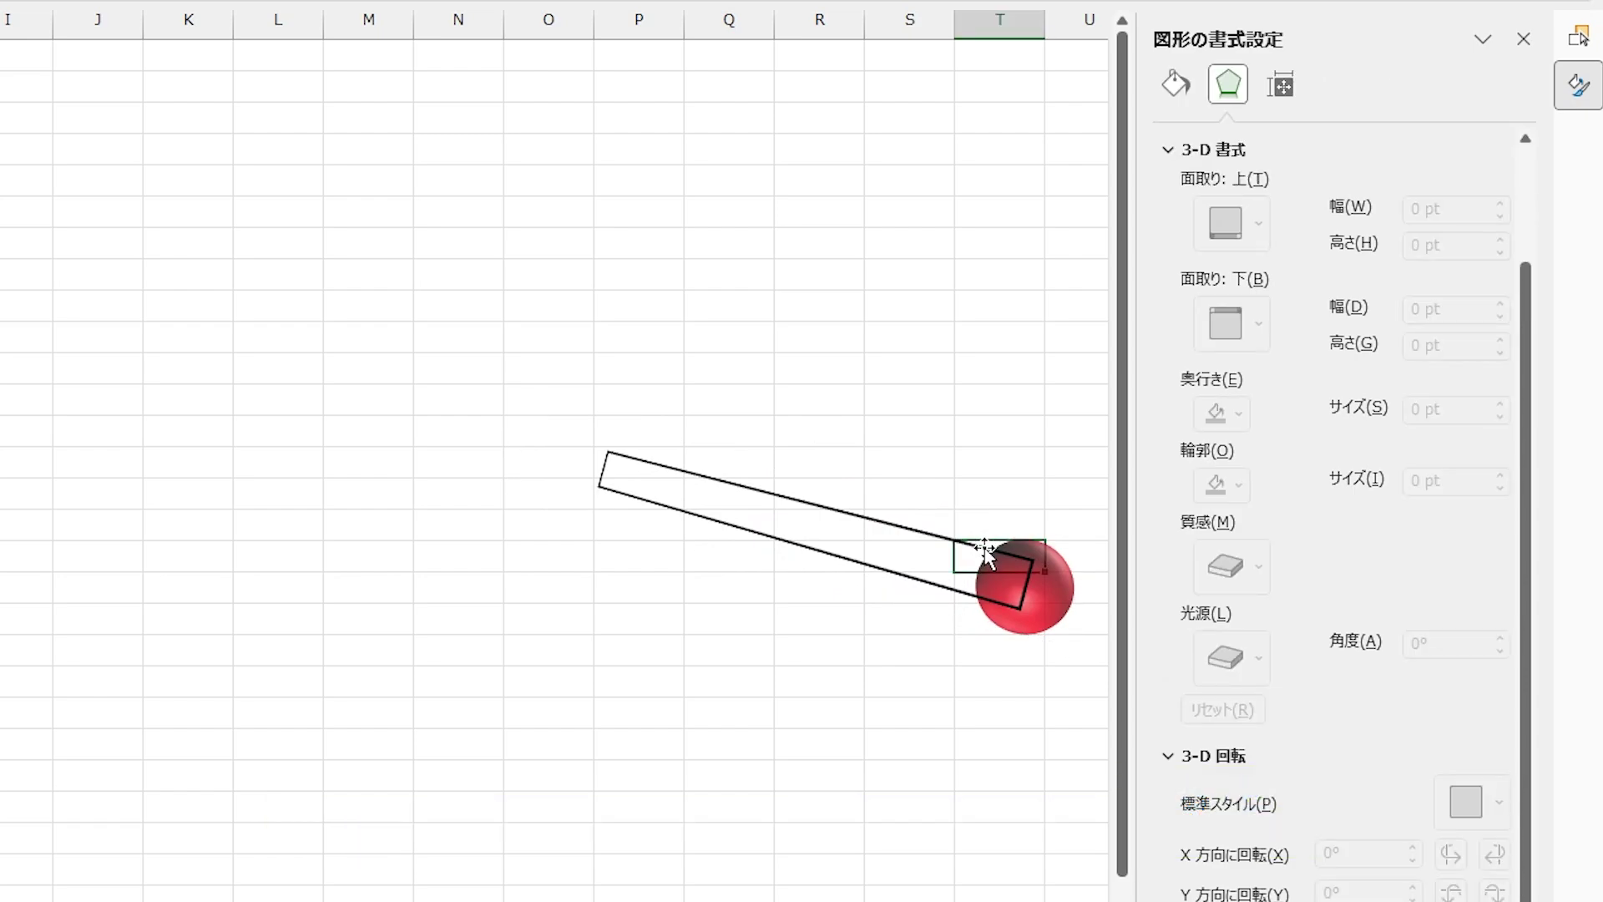
{"action": "left_click", "coordinate": [940, 539]}
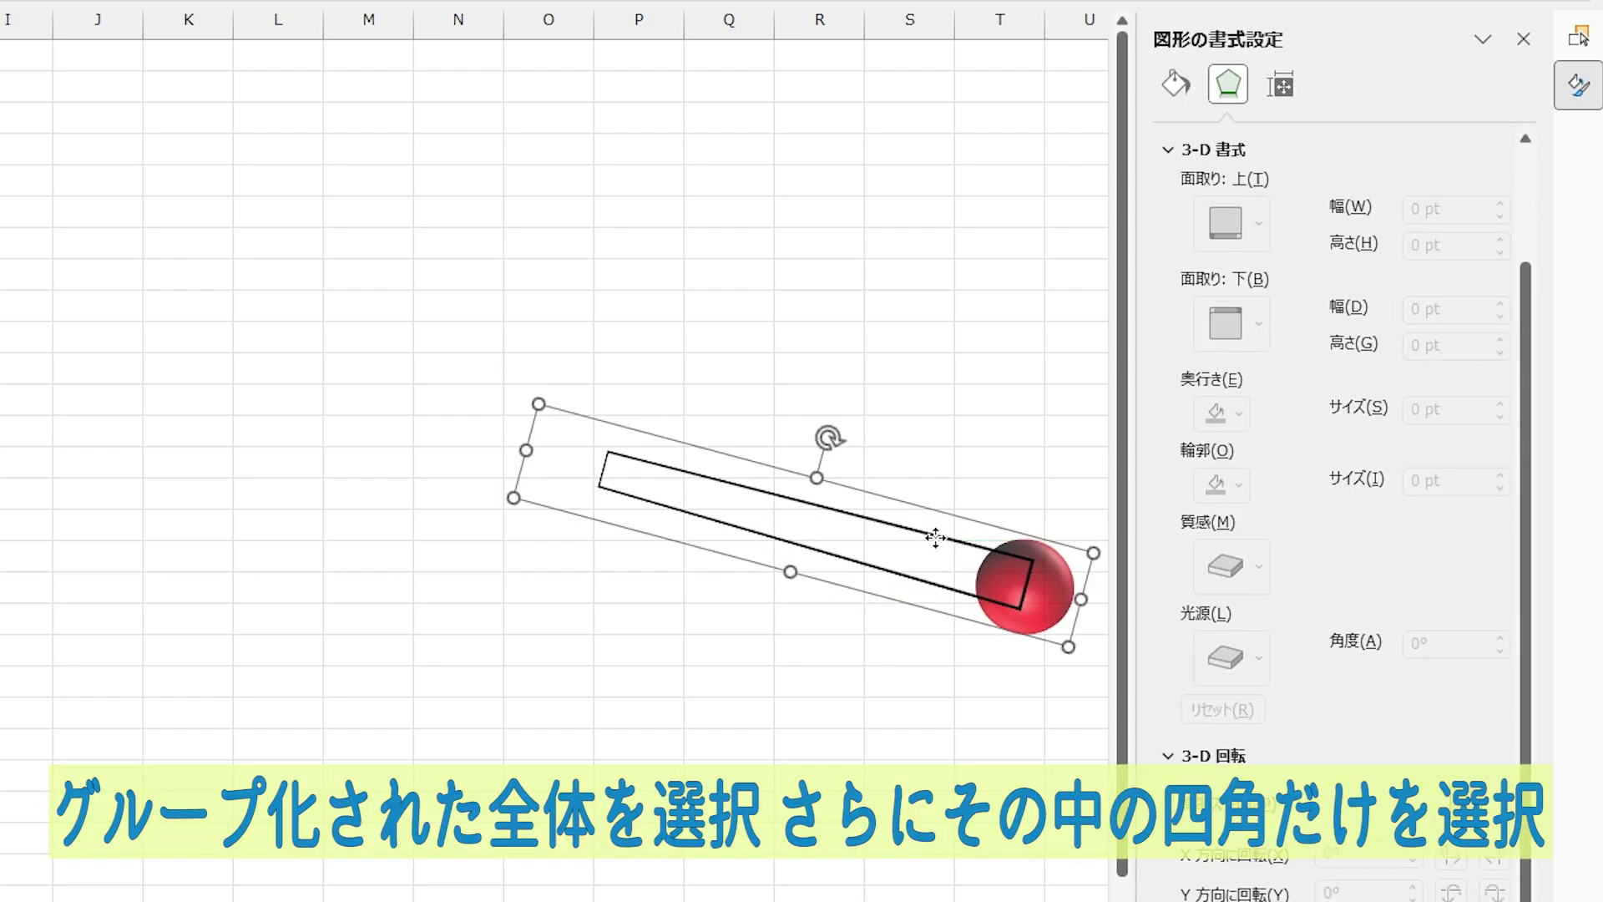
{"action": "left_click", "coordinate": [936, 541]}
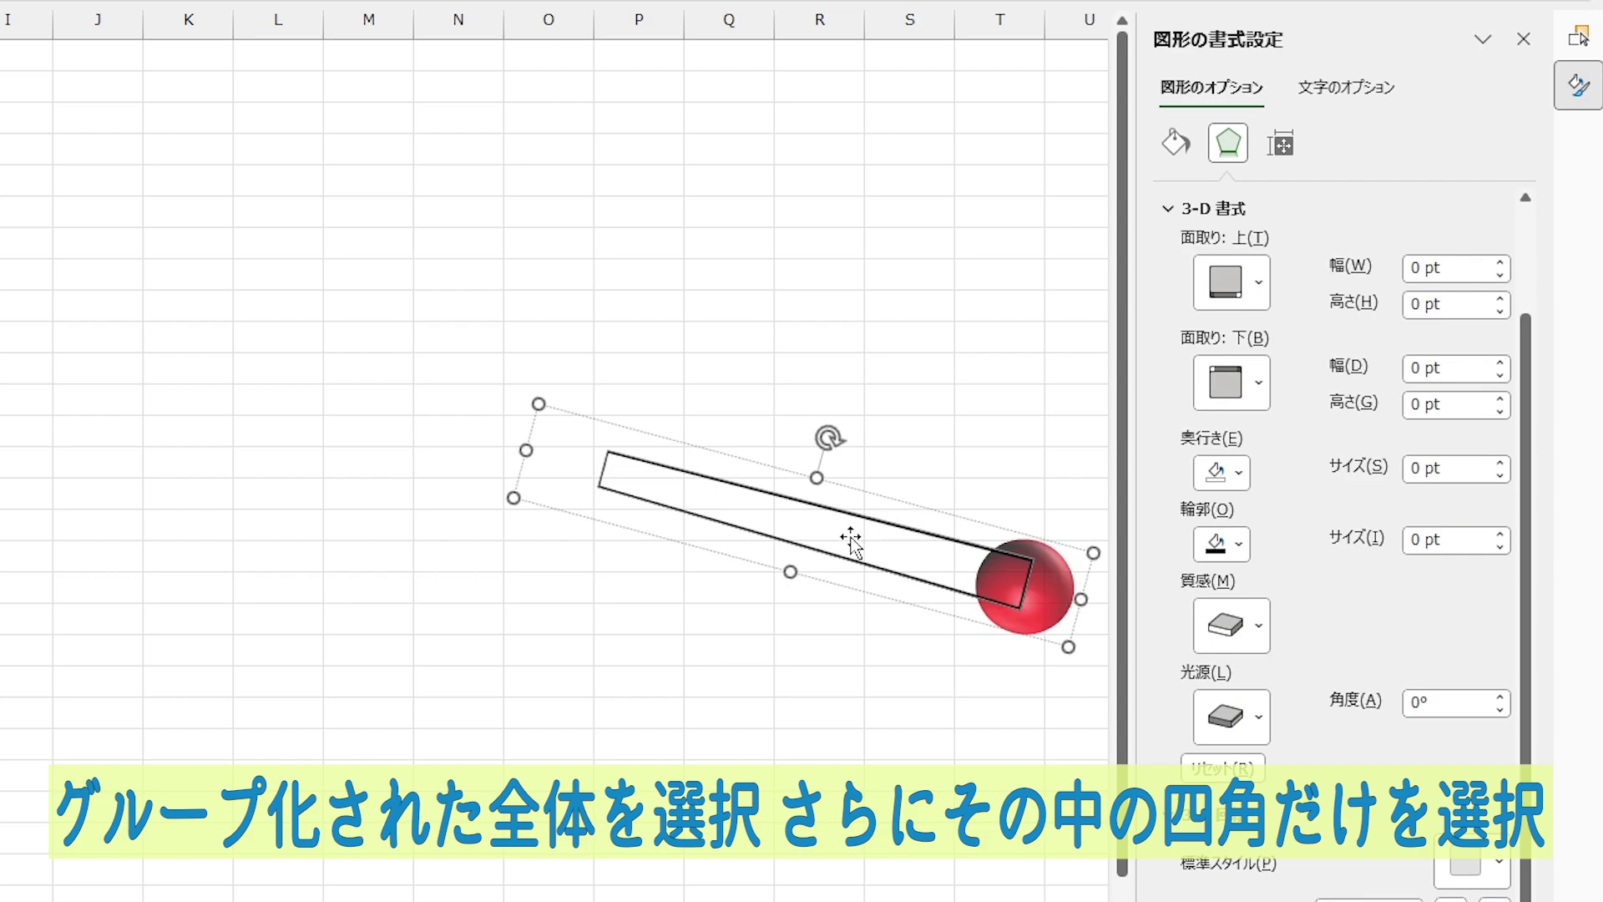
{"action": "left_click", "coordinate": [167, 6]}
{"action": "left_click", "coordinate": [194, 451]}
{"action": "left_click", "coordinate": [637, 745]}
{"action": "left_click", "coordinate": [1019, 579]}
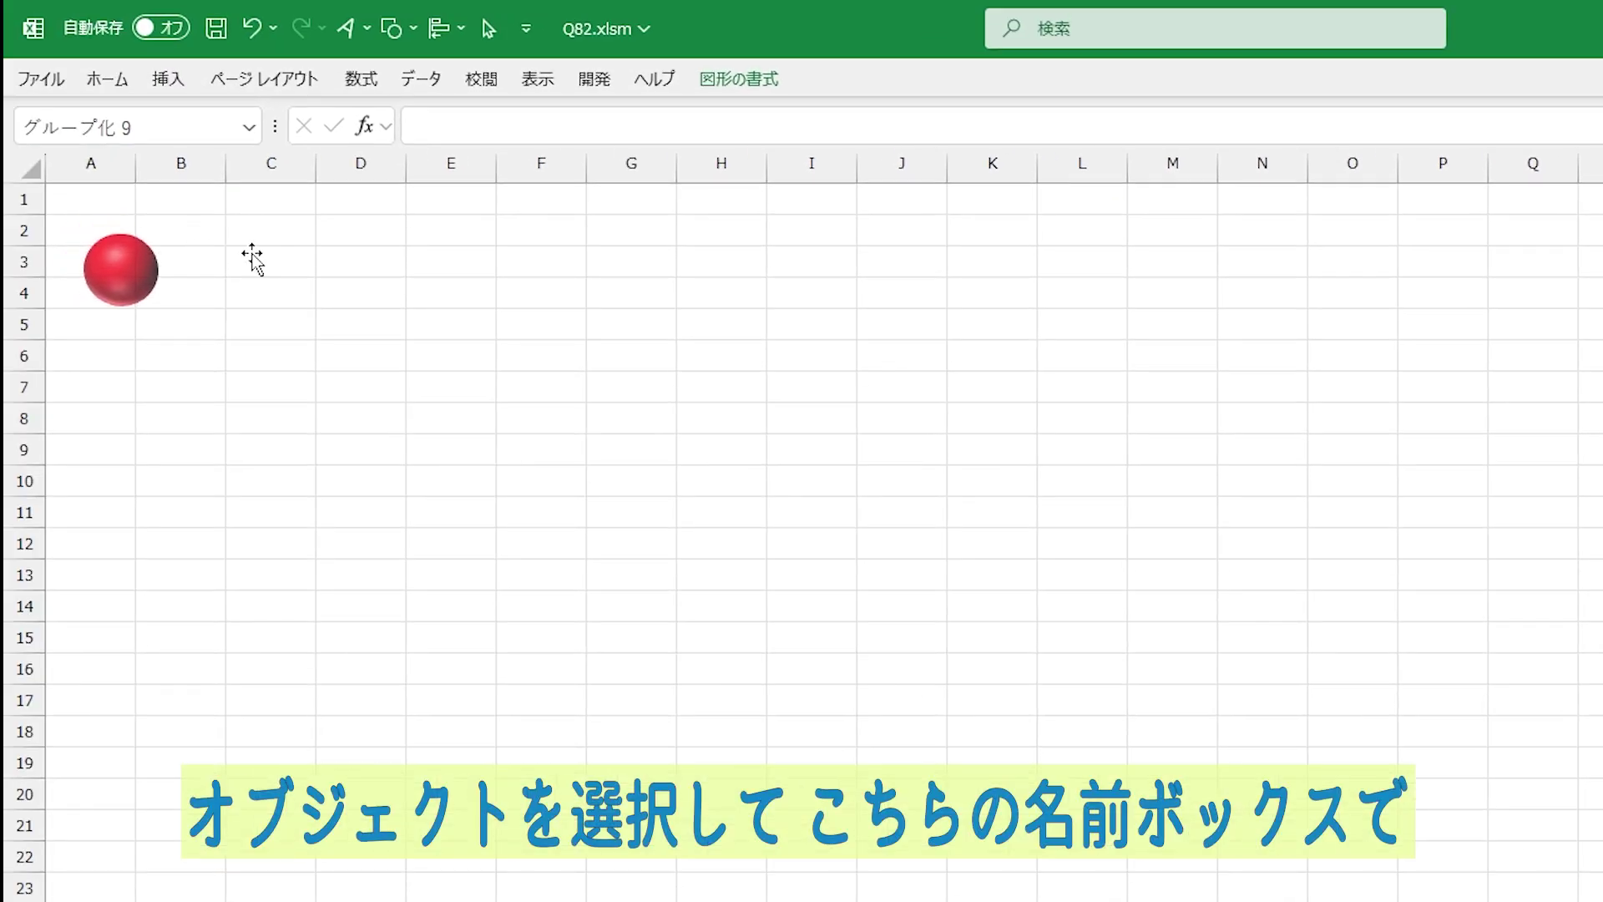
- Select the ball group and name it 球1
{"action": "left_click", "coordinate": [253, 258]}
{"action": "key", "text": "BackSpace"}
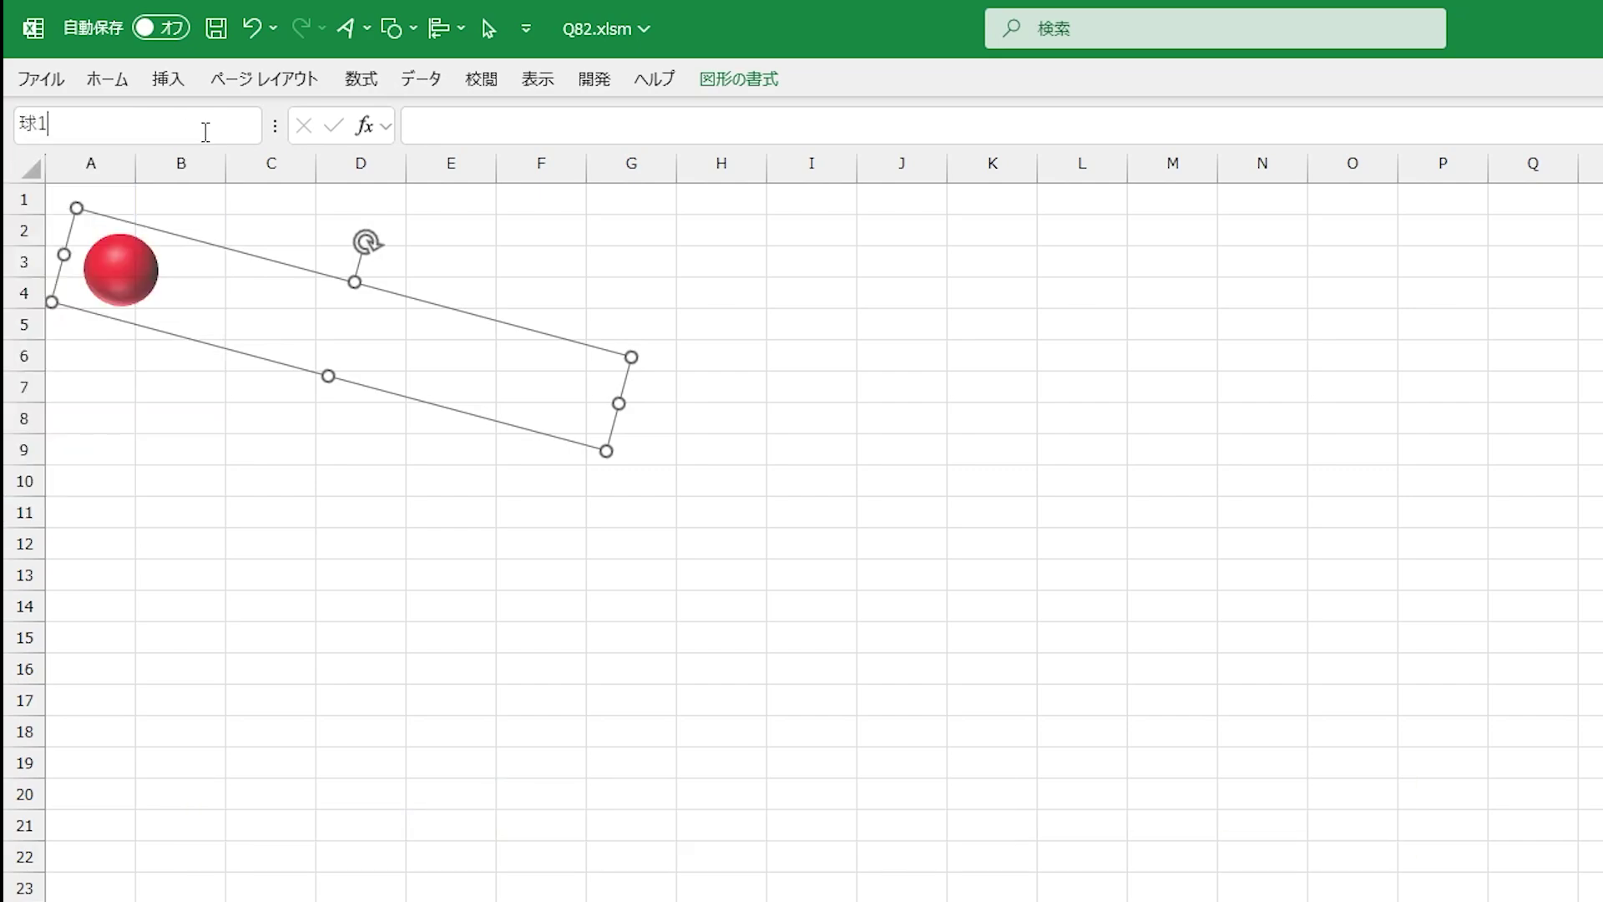
{"action": "key", "text": "Return"}
- Move the ball group to around columns E to K and duplicate it four times
{"action": "left_click_drag", "start_coordinate": [219, 259], "coordinate": [609, 364]}
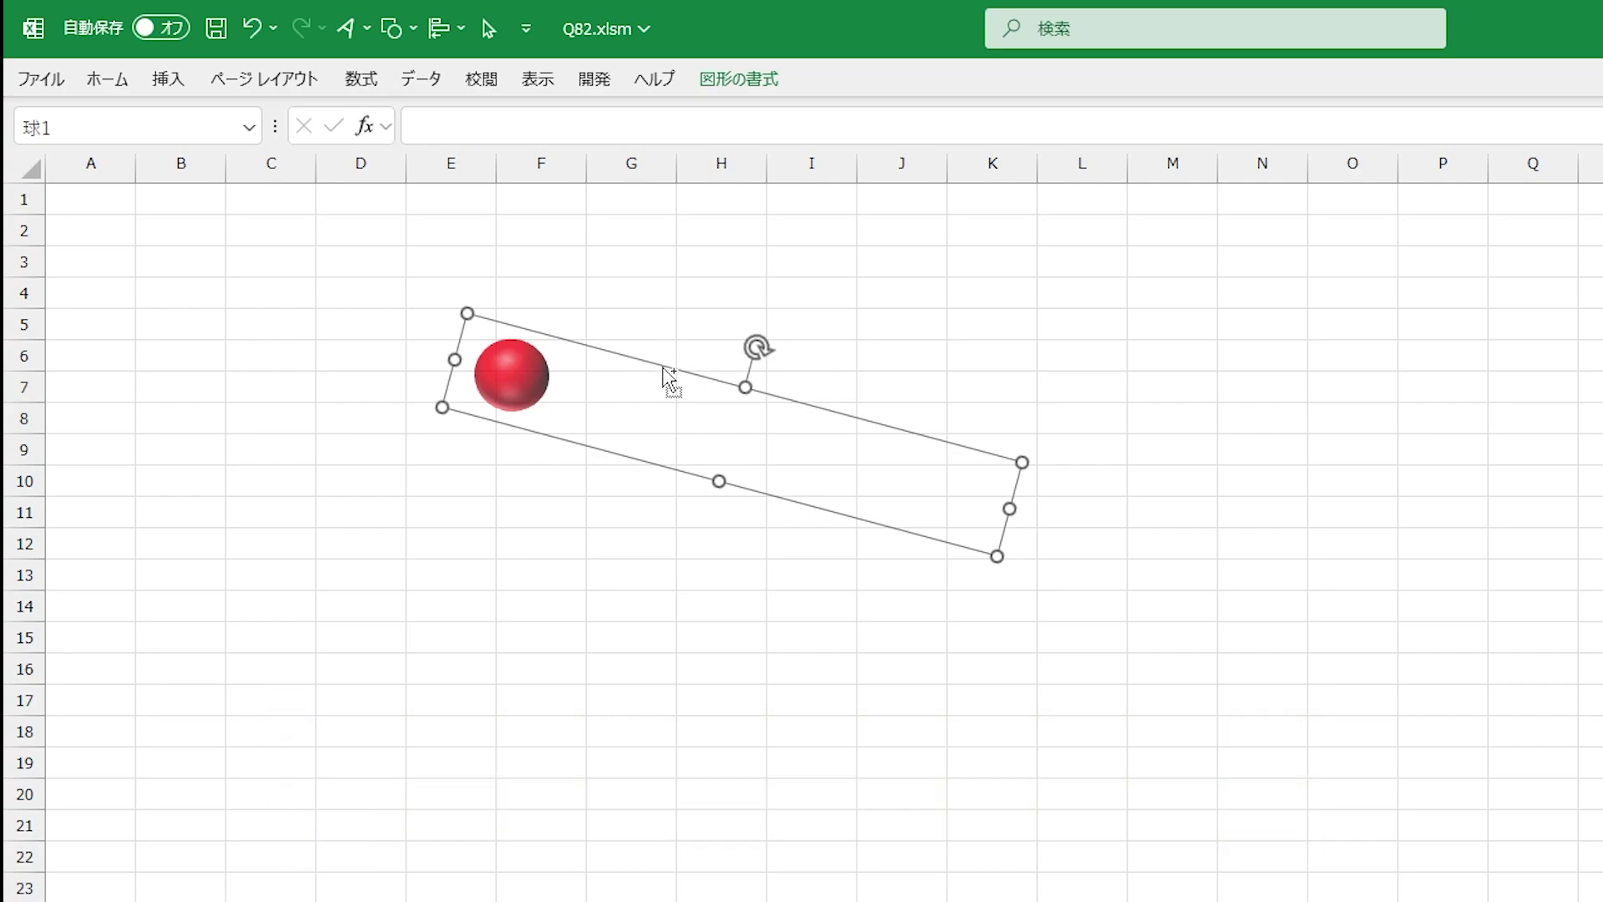
{"action": "key", "text": "ctrl+d"}
{"action": "key", "text": "ctrl+d"}
{"action": "key", "text": "ctrl+d"}
{"action": "key", "text": "ctrl+d"}
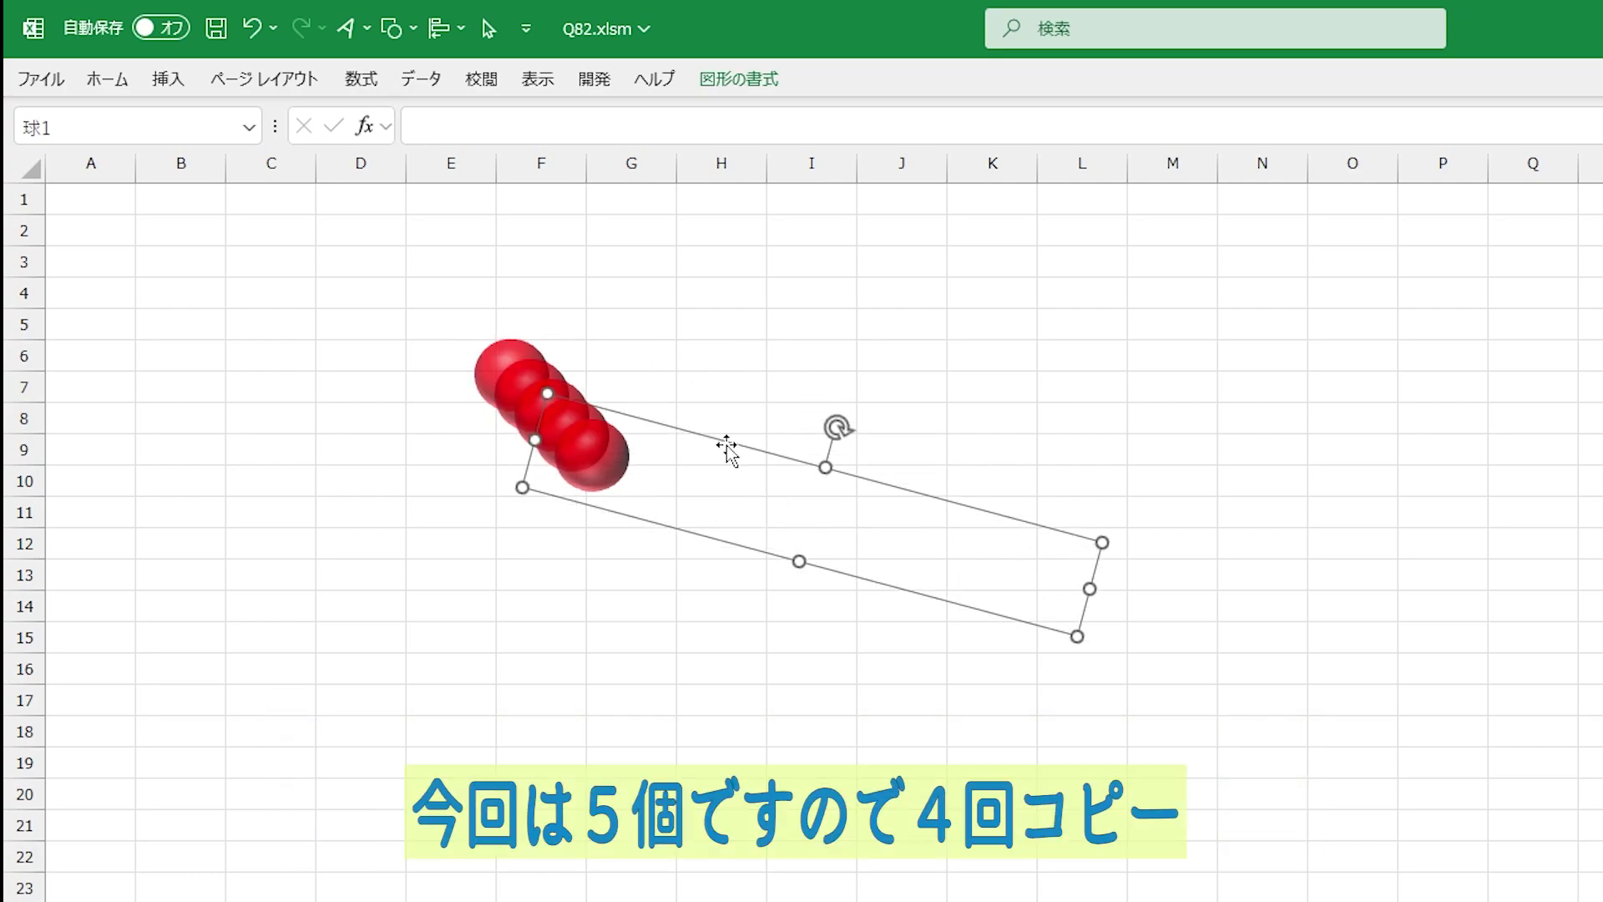
- Spread the four duplicated ball groups apart so that none of the balls overlap
{"action": "left_click_drag", "start_coordinate": [727, 509], "coordinate": [671, 745]}
{"action": "left_click_drag", "start_coordinate": [601, 454], "coordinate": [659, 612]}
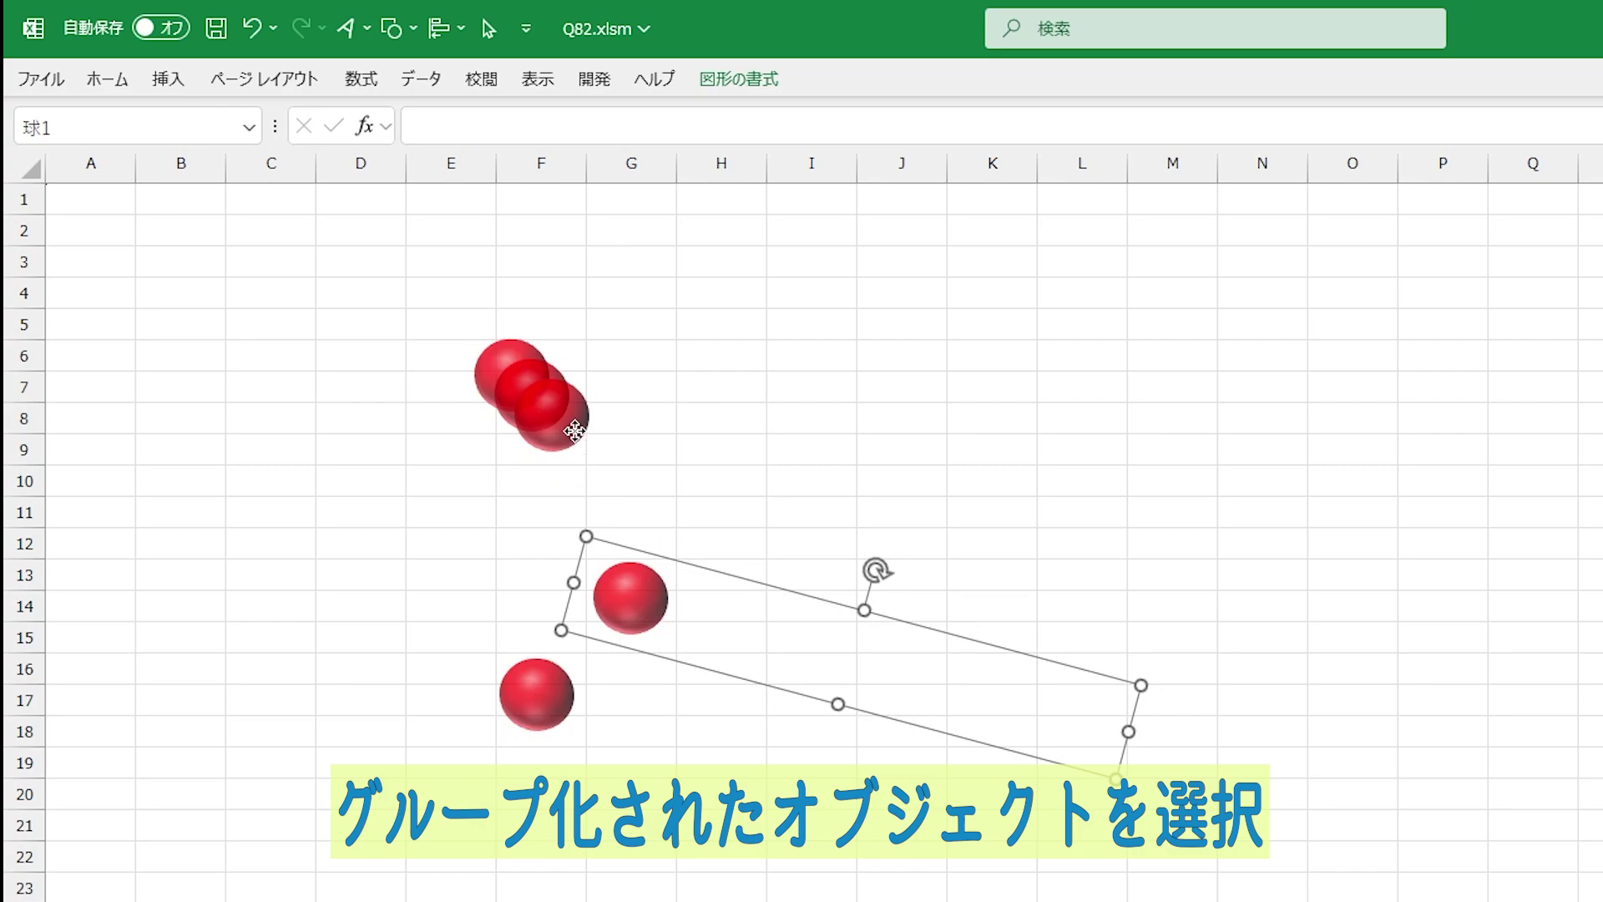
{"action": "left_click_drag", "start_coordinate": [576, 429], "coordinate": [769, 506]}
{"action": "left_click_drag", "start_coordinate": [571, 412], "coordinate": [791, 401]}
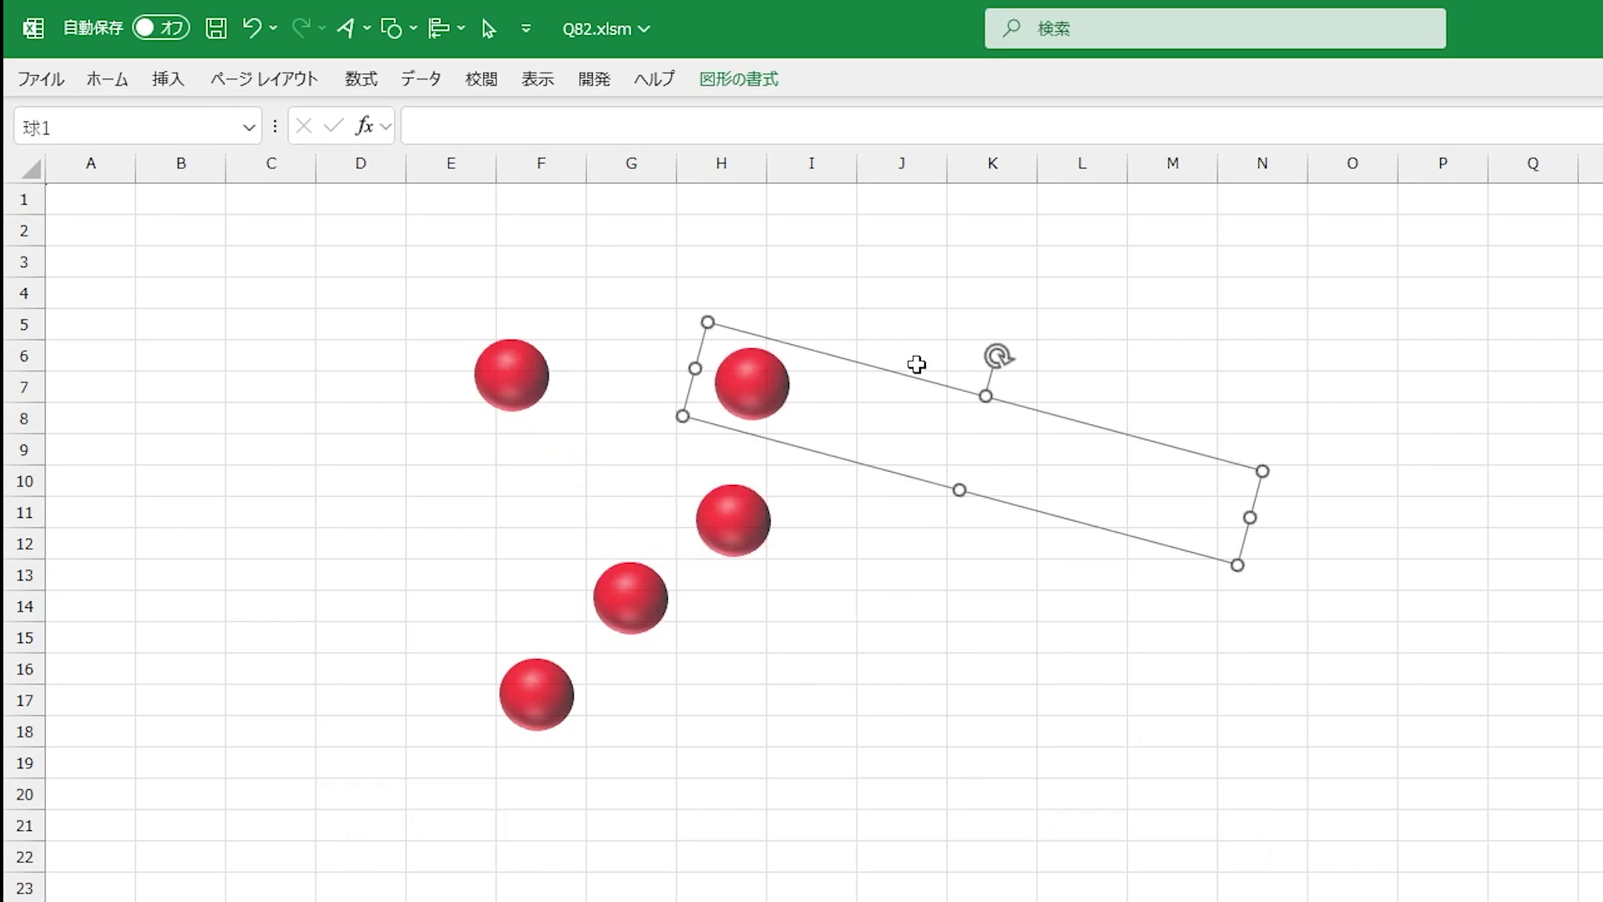
- Fill only the balls inside the four copies with the standard colors yellow, green, light blue and purple
{"action": "left_click", "coordinate": [760, 376]}
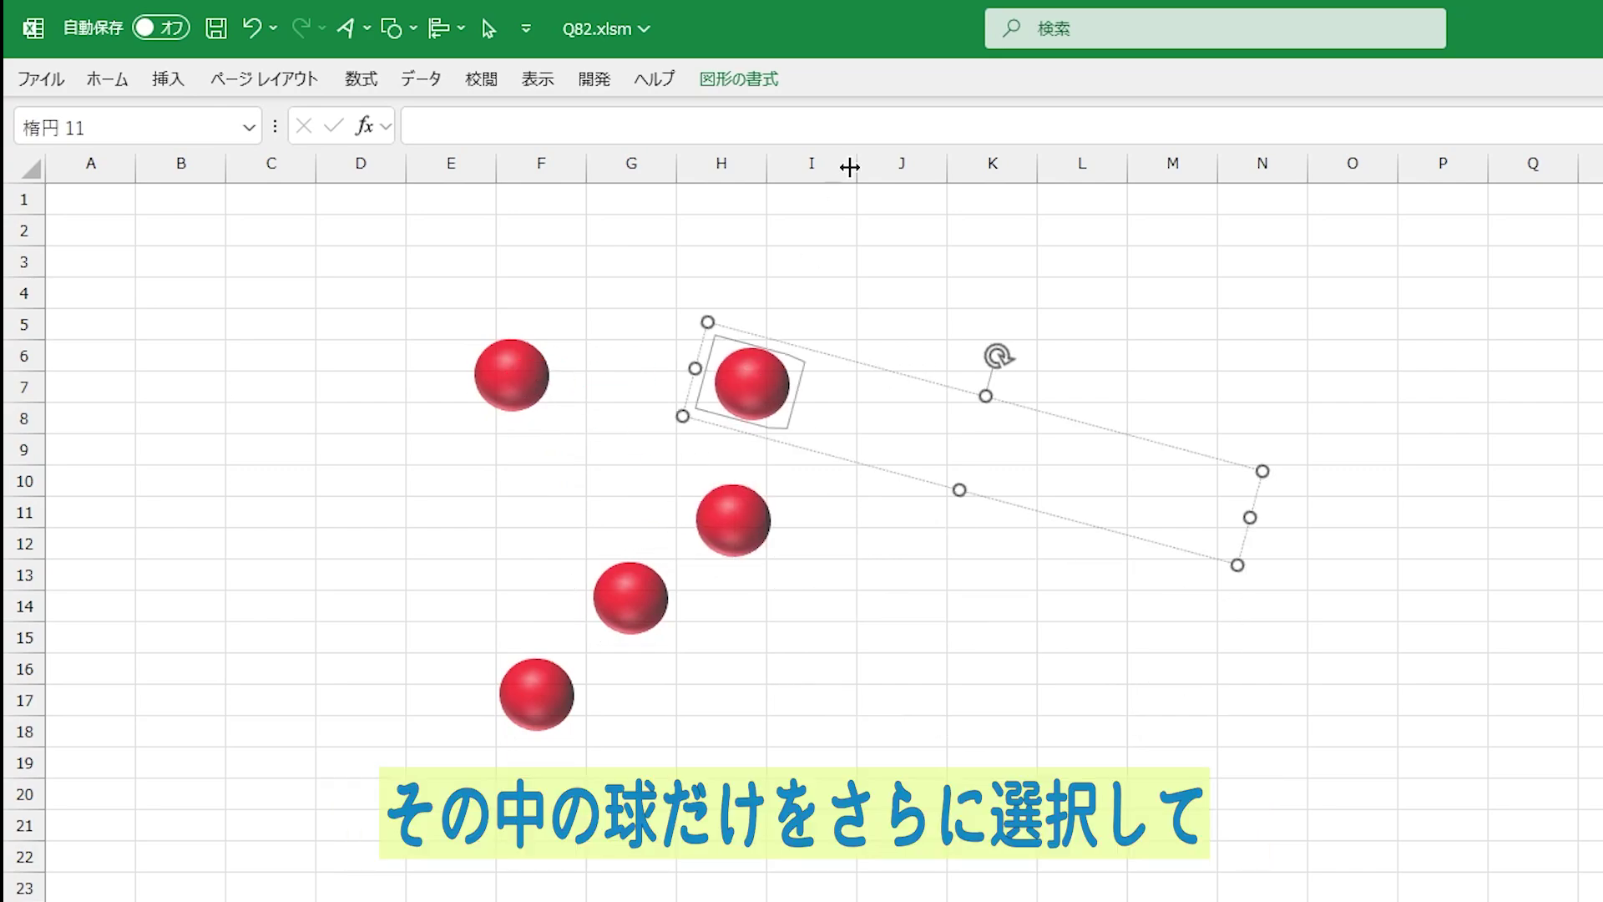
{"action": "left_click", "coordinate": [762, 78]}
{"action": "left_click", "coordinate": [994, 116]}
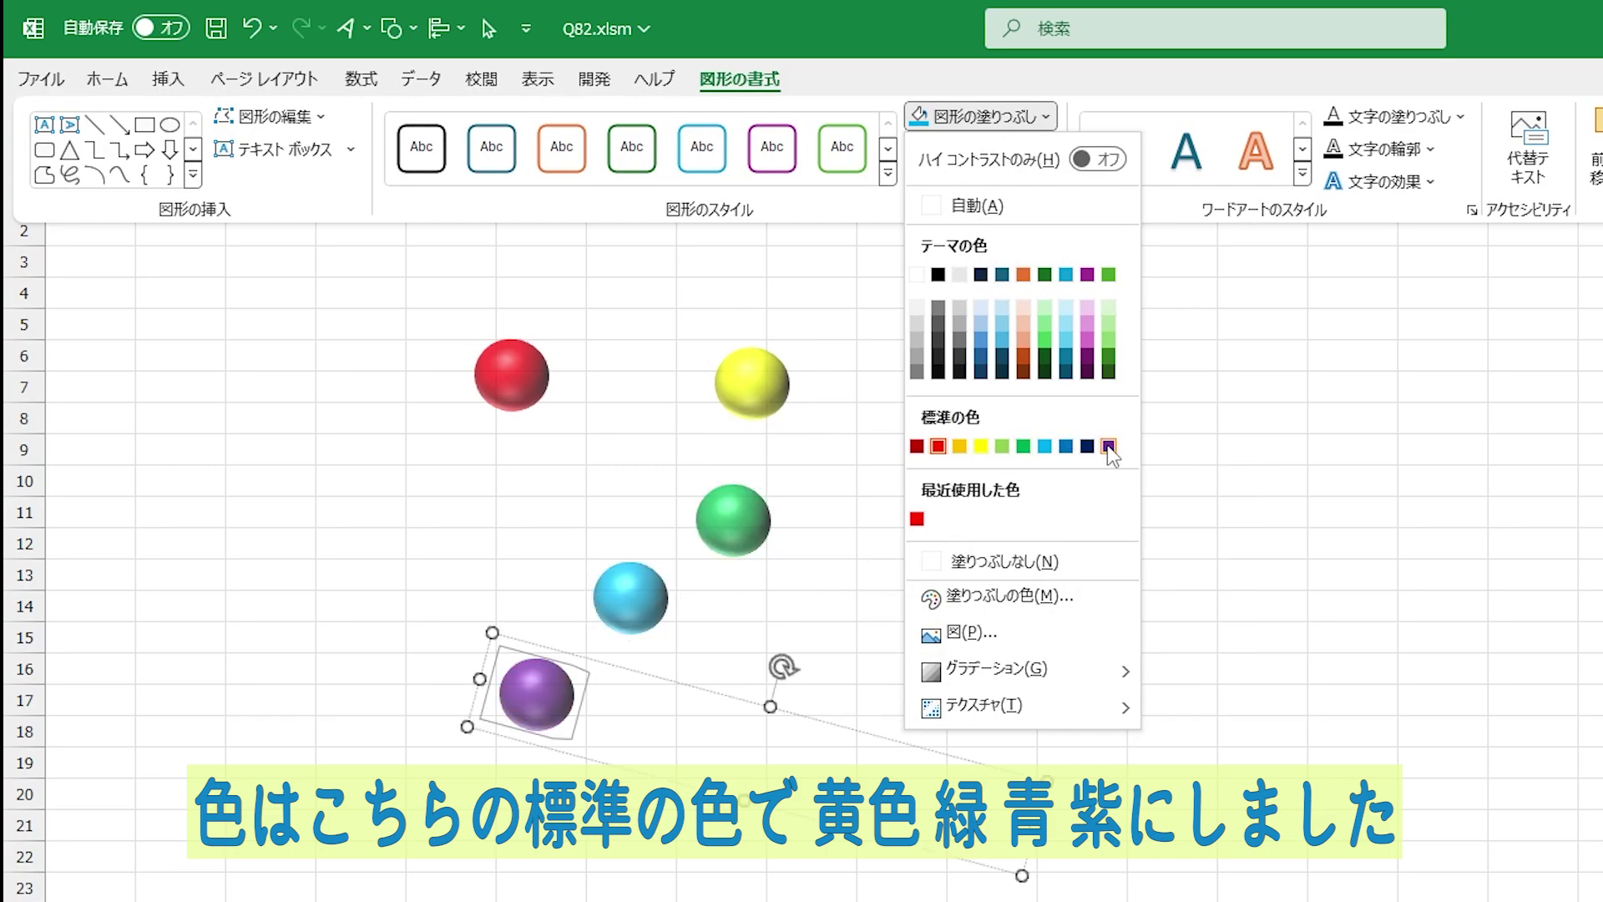
{"action": "left_click", "coordinate": [1107, 446]}
{"action": "key", "text": "Escape"}
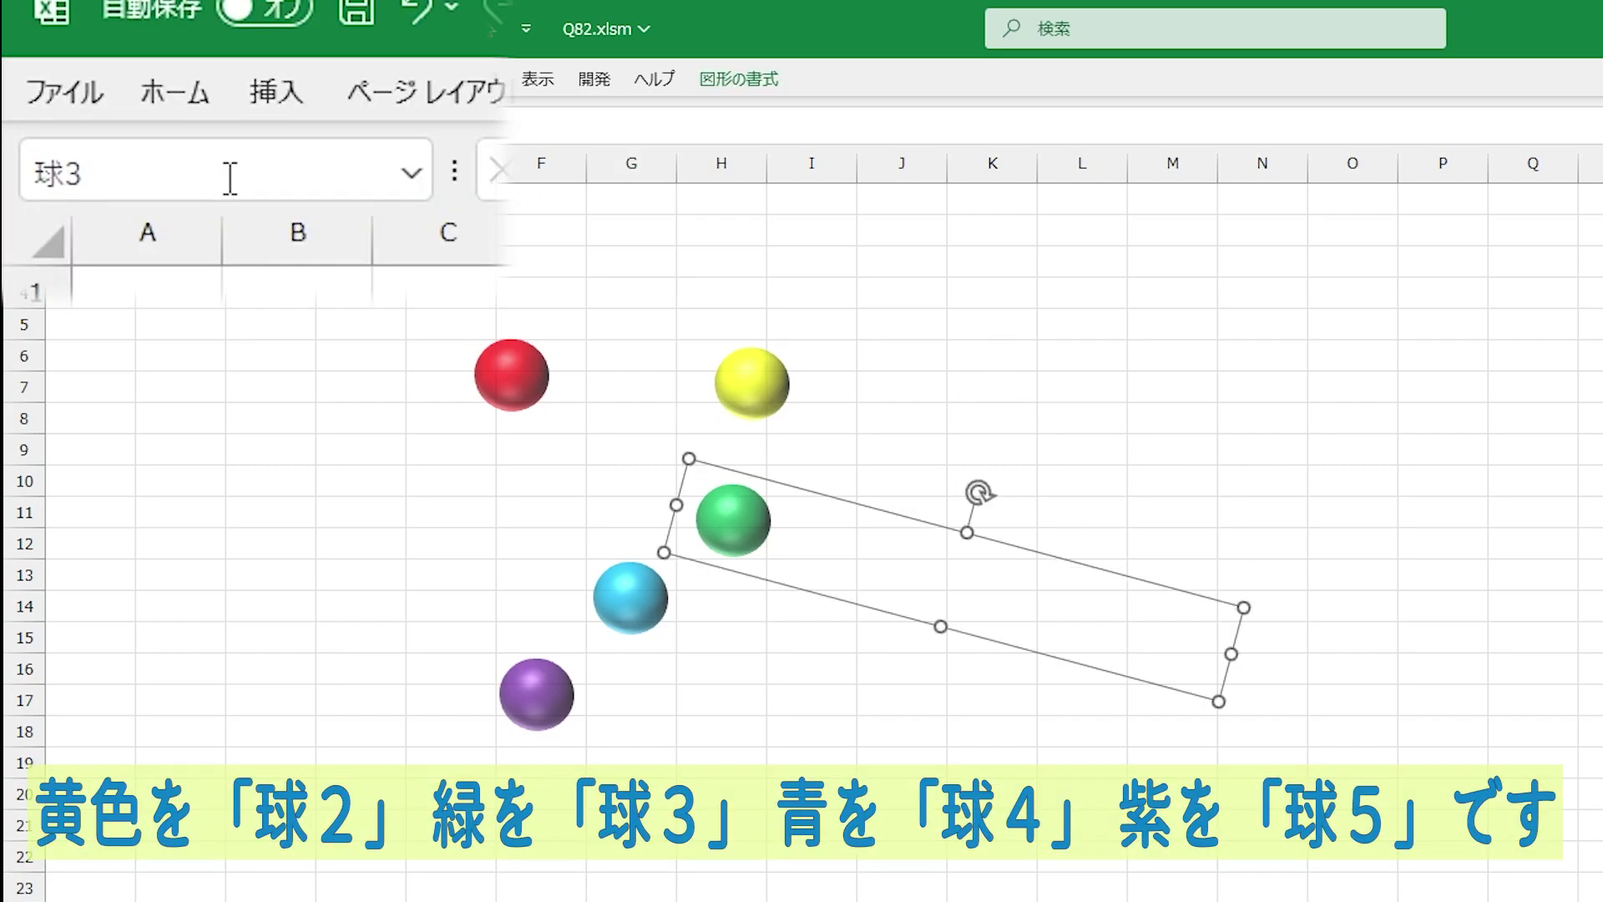
- Step through the green, blue and purple ball groups to check their object names, and clear the selection
{"action": "key", "text": "Tab"}
{"action": "key", "text": "Tab"}
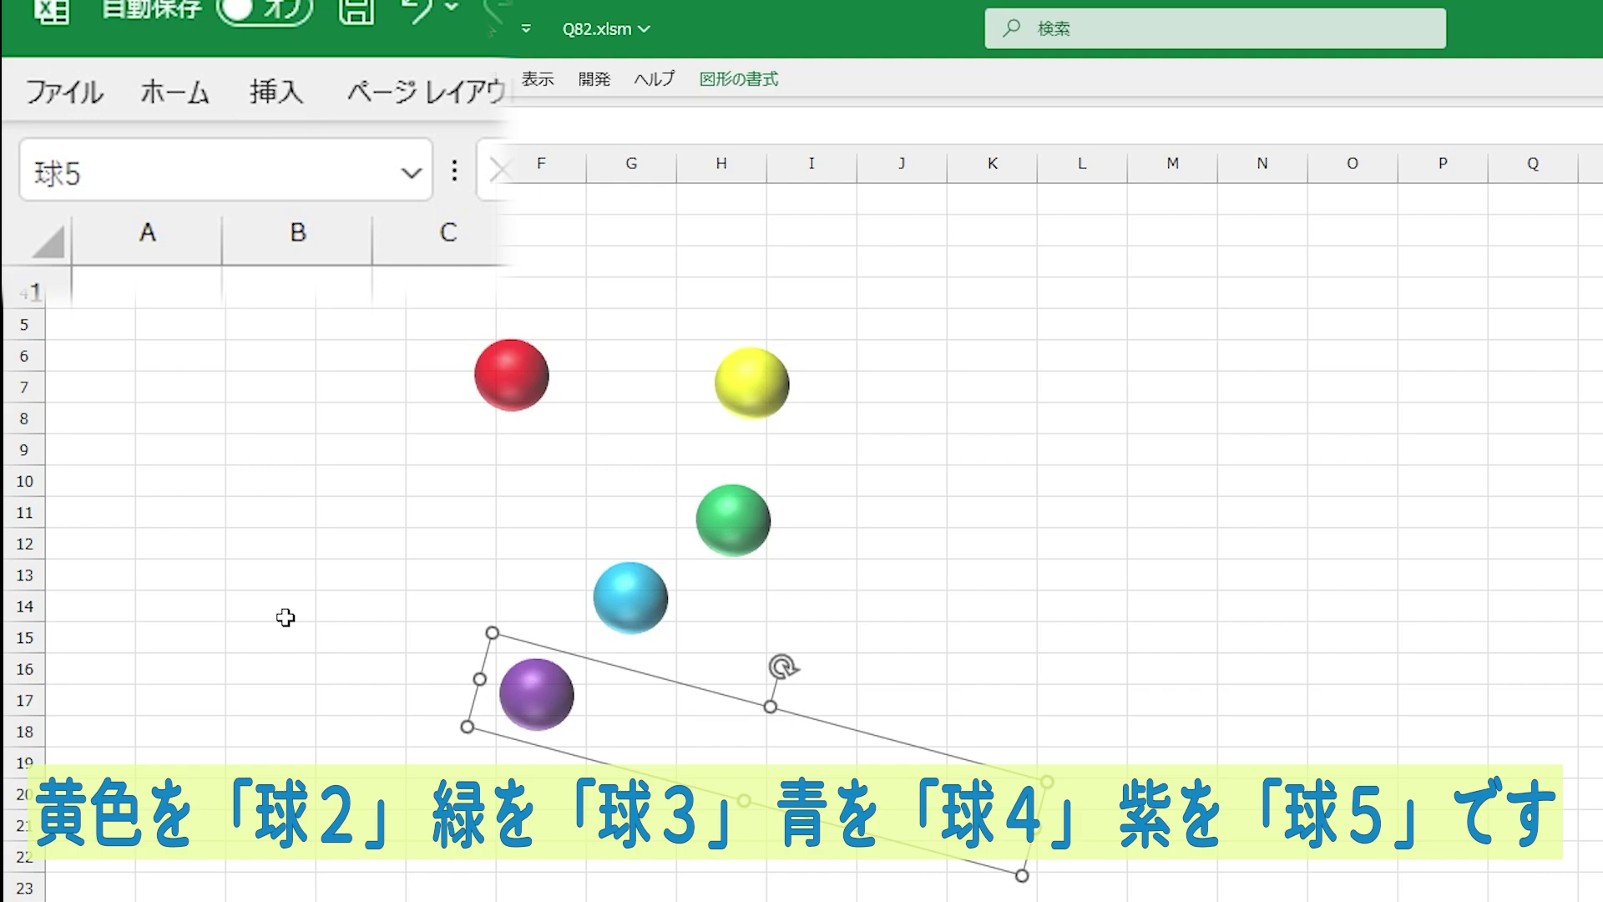
{"action": "left_click", "coordinate": [285, 617]}
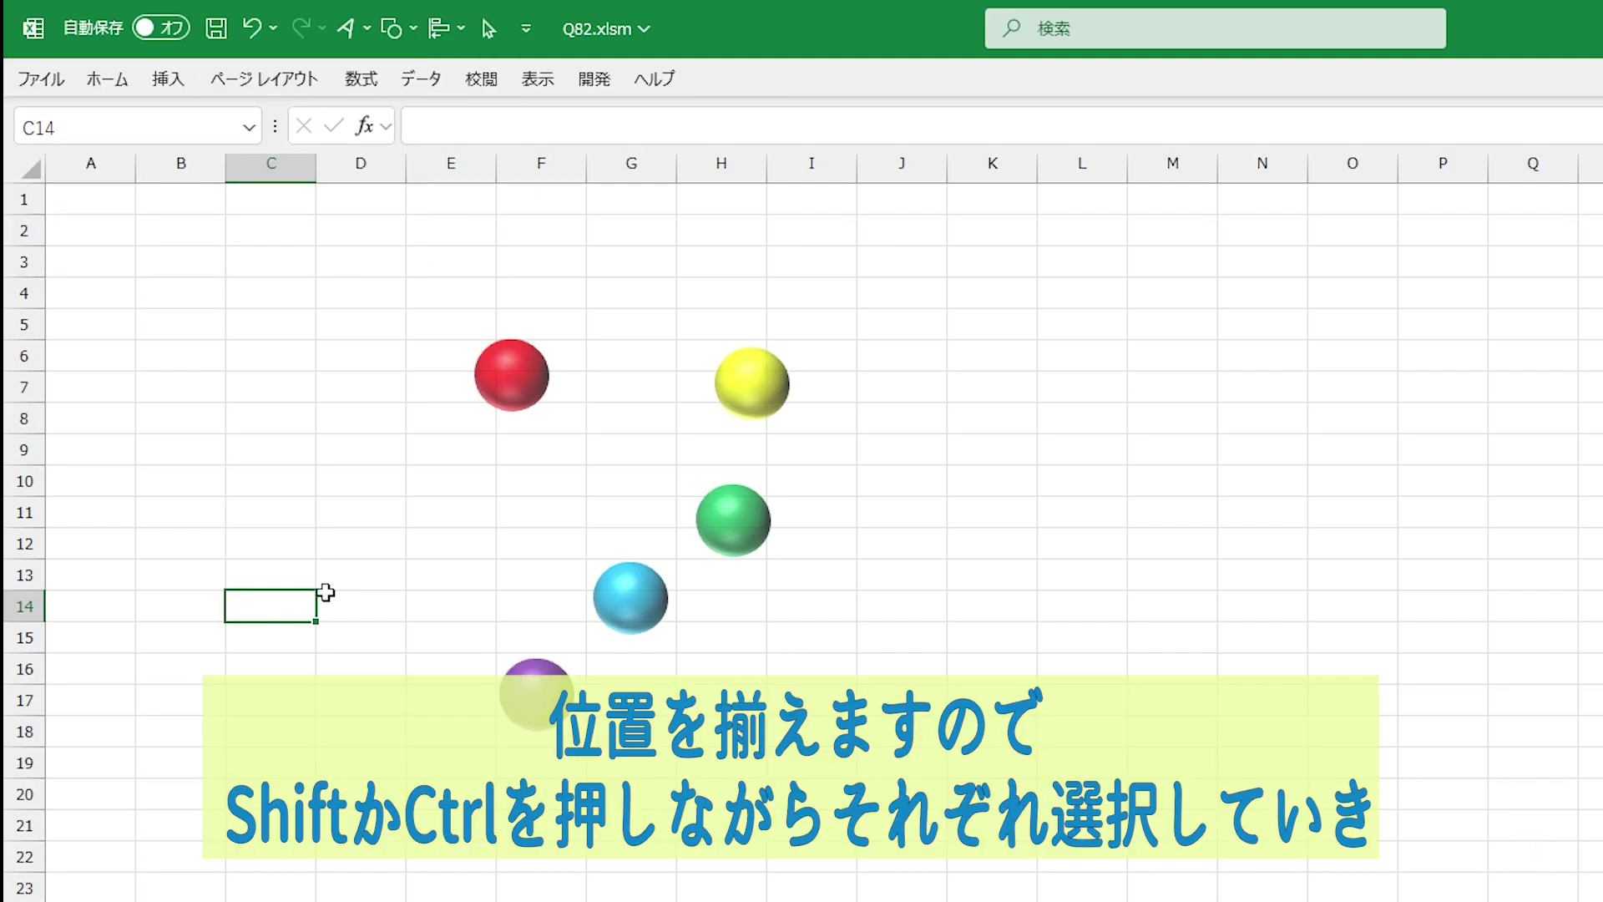
- Select all five ball groups and align them on their horizontal centers and vertical middles
{"action": "left_click", "coordinate": [501, 386]}
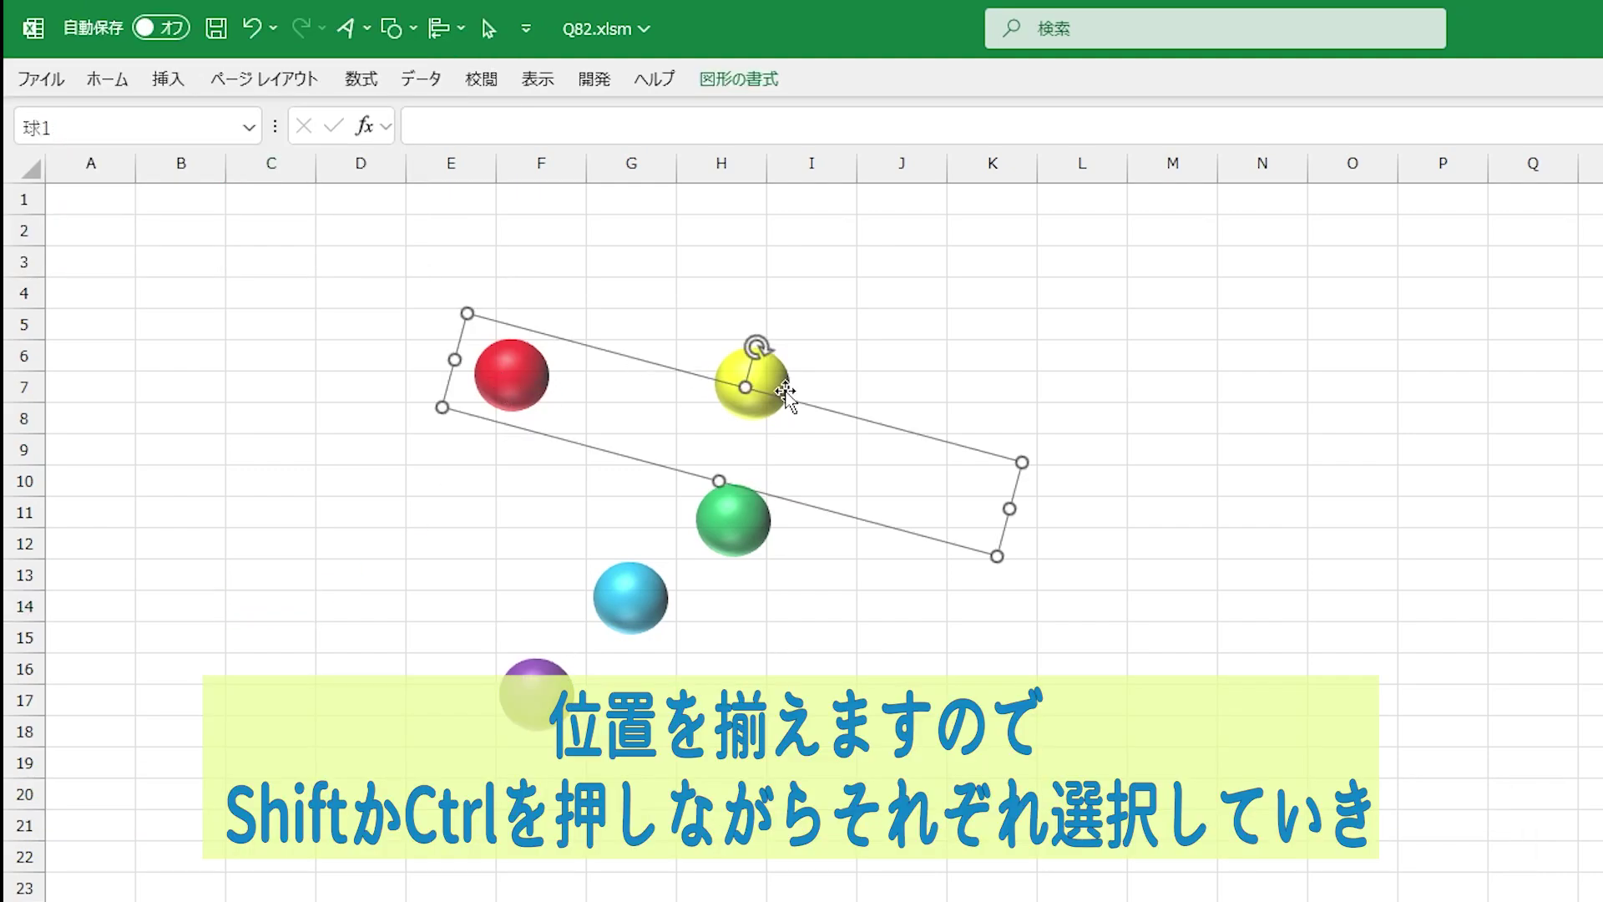
{"action": "left_click", "coordinate": [780, 389], "text": "shift"}
{"action": "left_click", "coordinate": [728, 539], "text": "shift"}
{"action": "left_click", "coordinate": [629, 589], "text": "shift"}
{"action": "left_click", "coordinate": [537, 691], "text": "shift"}
{"action": "left_click", "coordinate": [447, 27]}
{"action": "left_click", "coordinate": [520, 102]}
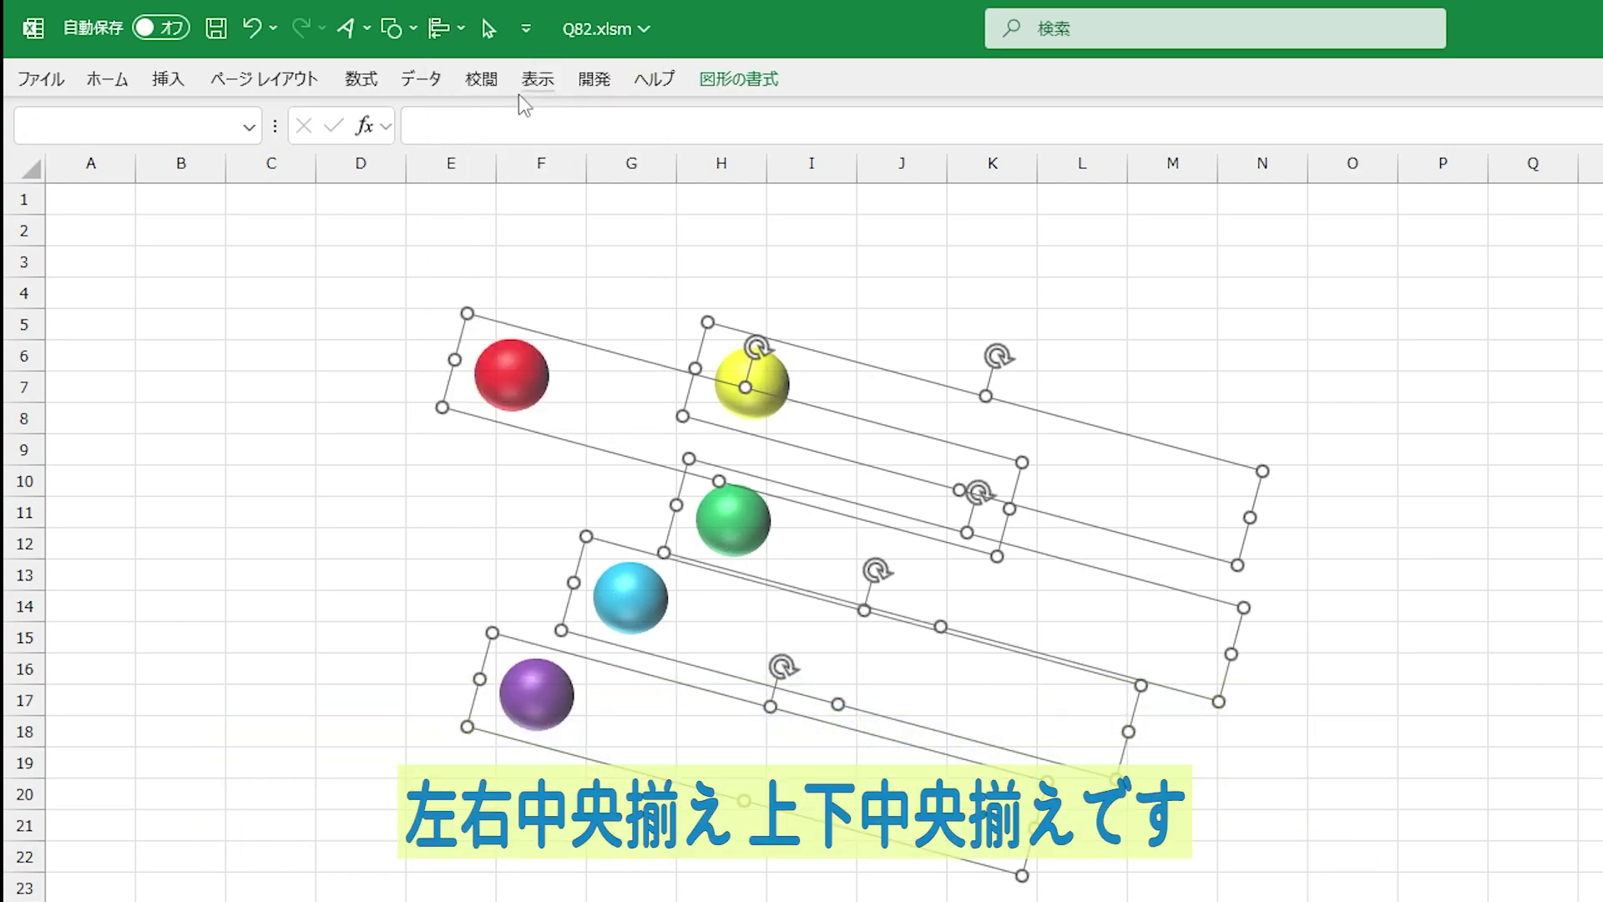
{"action": "left_click", "coordinate": [447, 28]}
{"action": "left_click", "coordinate": [489, 212]}
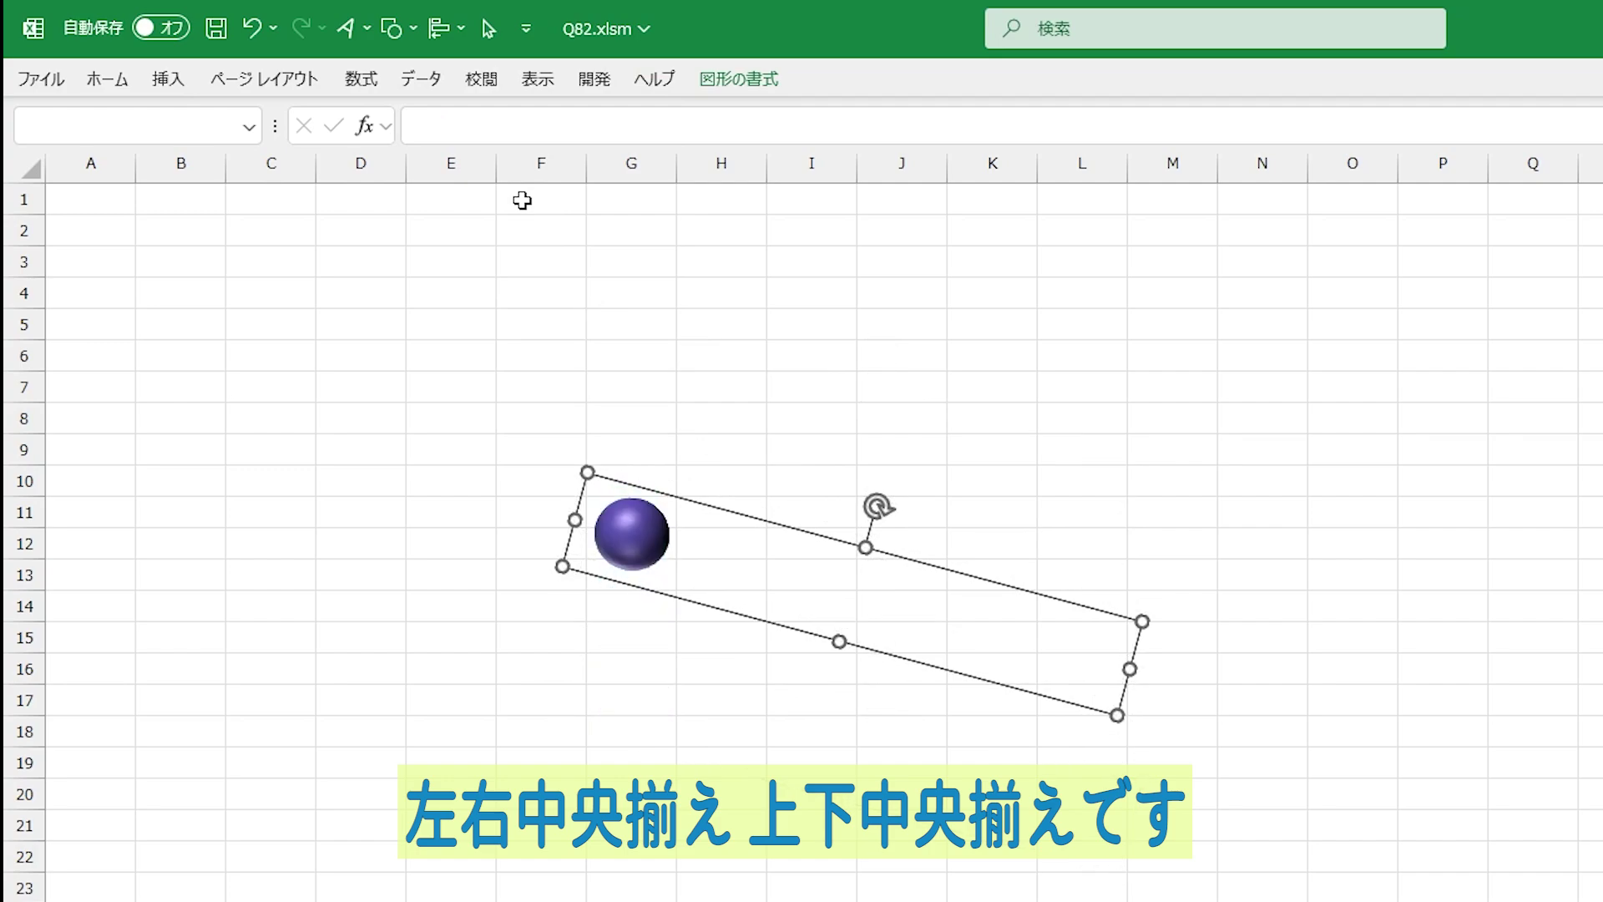